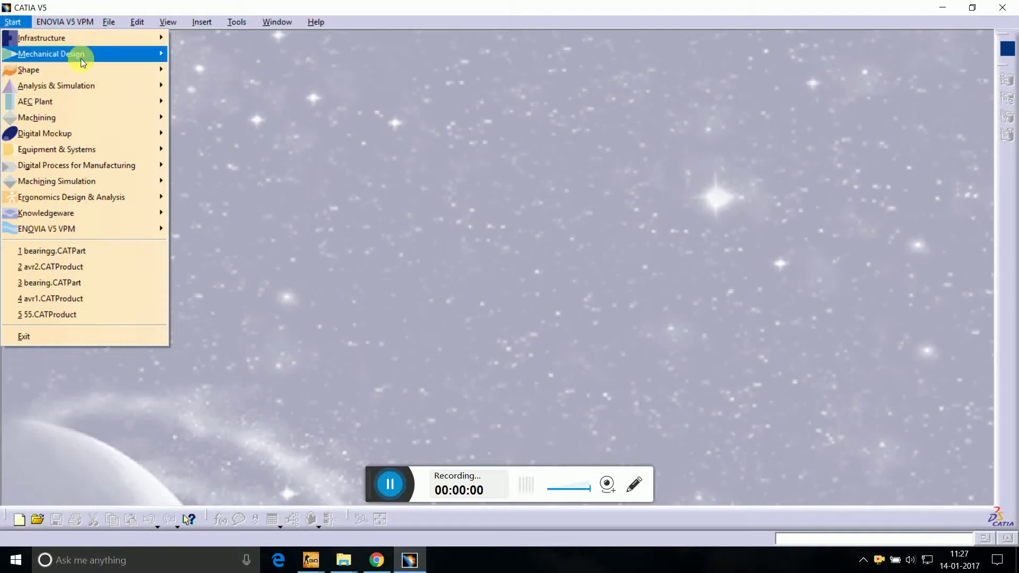
Step: Start a new Assembly Design product and begin adding an existing component to Product1
{"action": "left_click", "coordinate": [234, 72]}
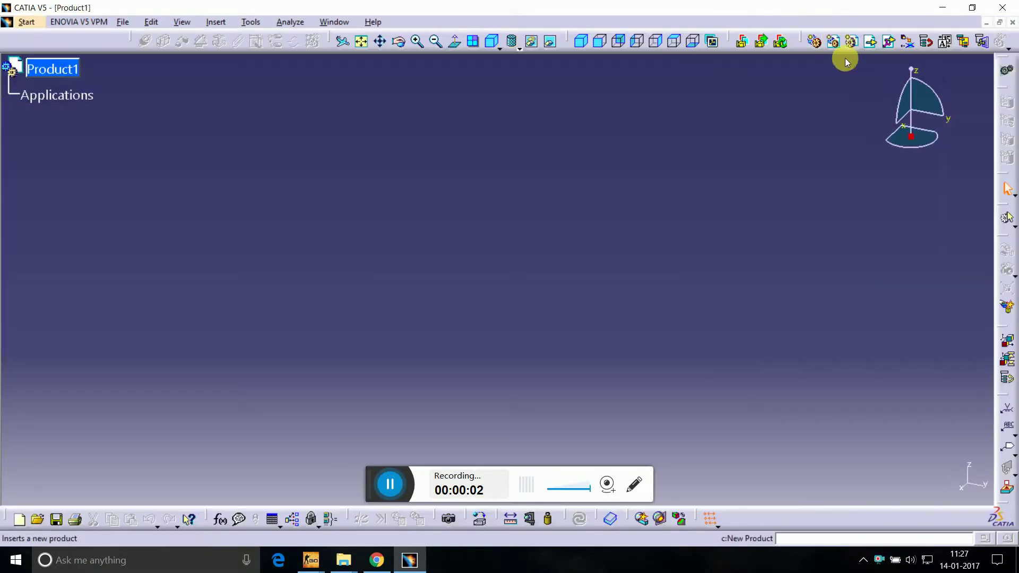
{"action": "left_click", "coordinate": [871, 46]}
{"action": "left_click", "coordinate": [53, 69]}
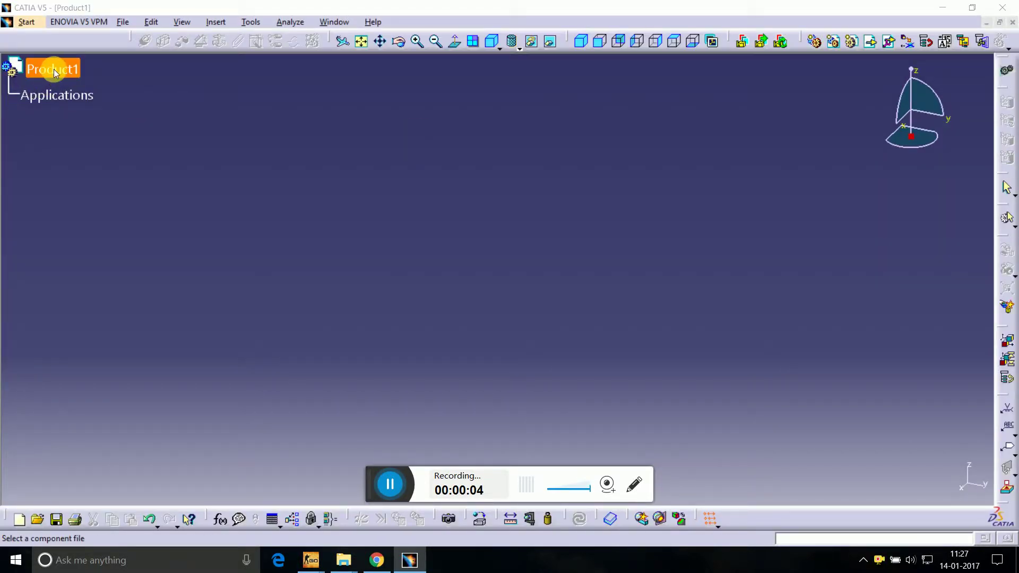
Step: Preview Beam Engine files 10, 9, 7, 6 and 5, then insert file 7, the bearing block
{"action": "left_click", "coordinate": [466, 301]}
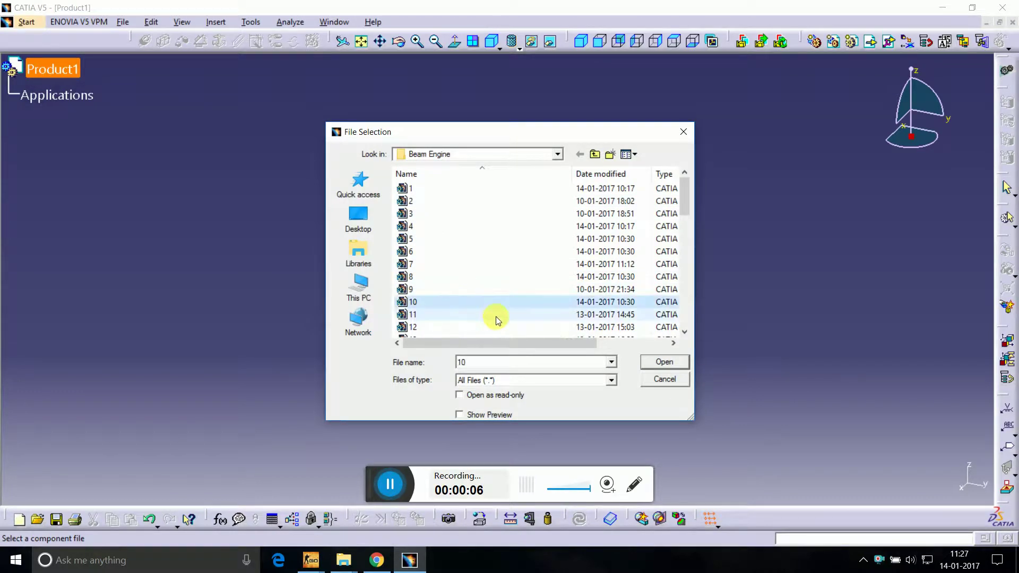
{"action": "left_click", "coordinate": [489, 414]}
{"action": "left_click", "coordinate": [438, 289]}
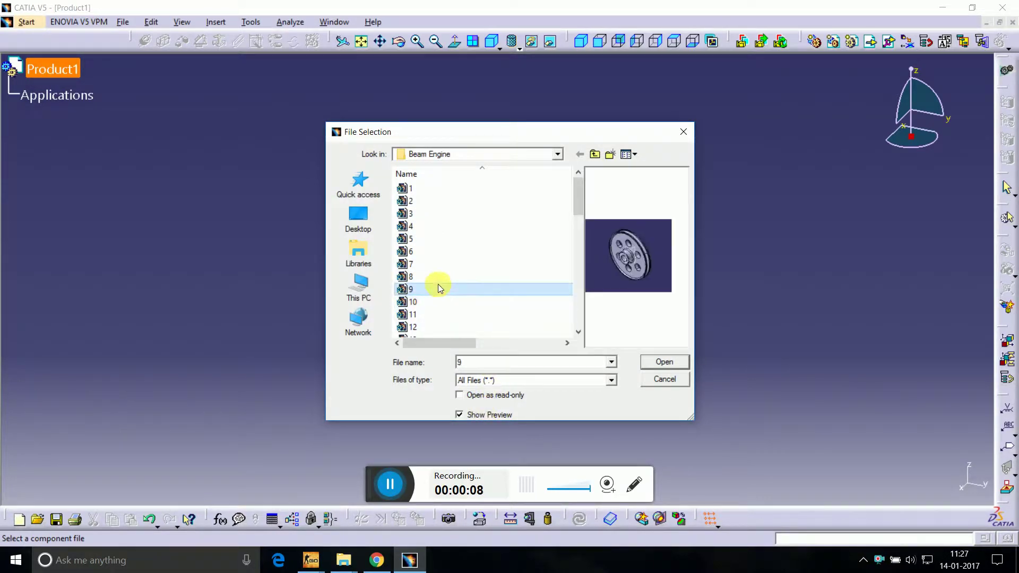
{"action": "left_click", "coordinate": [438, 266]}
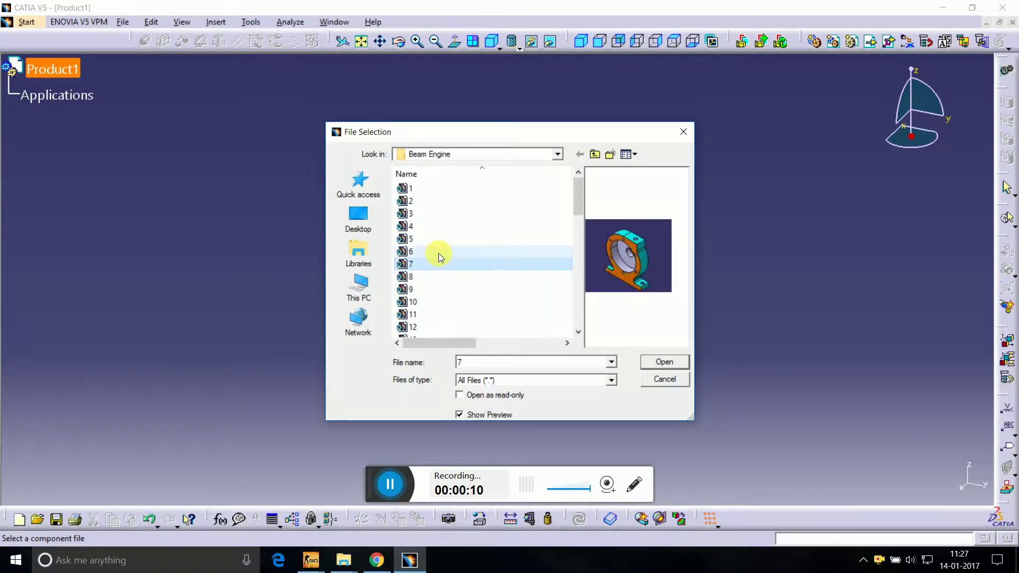
{"action": "left_click", "coordinate": [438, 253]}
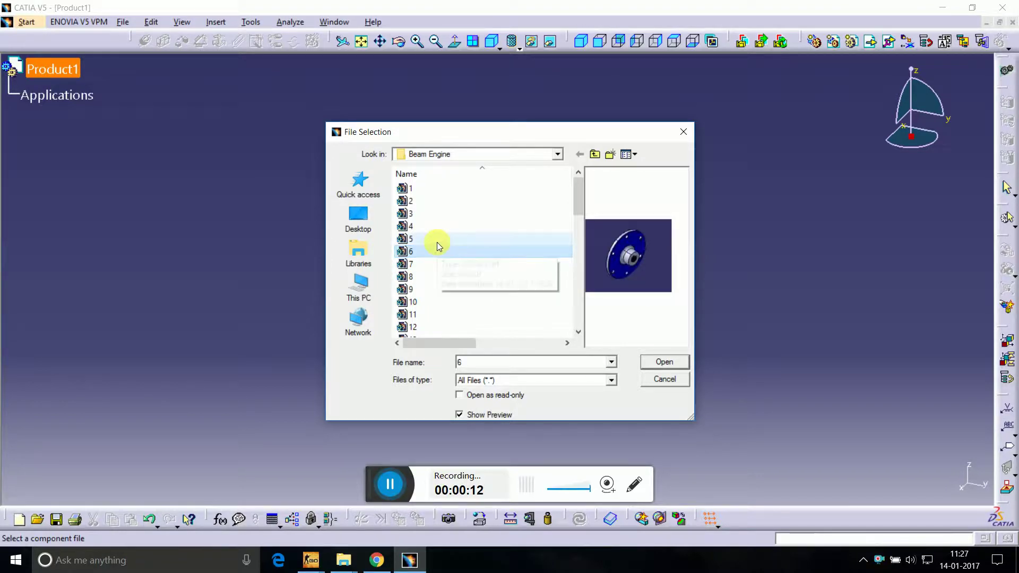
{"action": "left_click", "coordinate": [432, 243]}
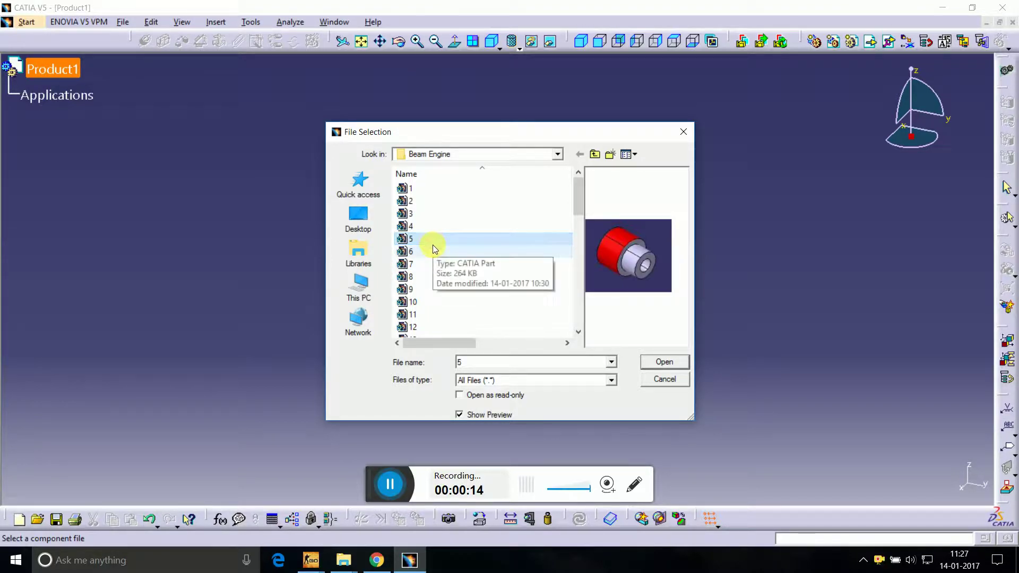
{"action": "left_click", "coordinate": [456, 275]}
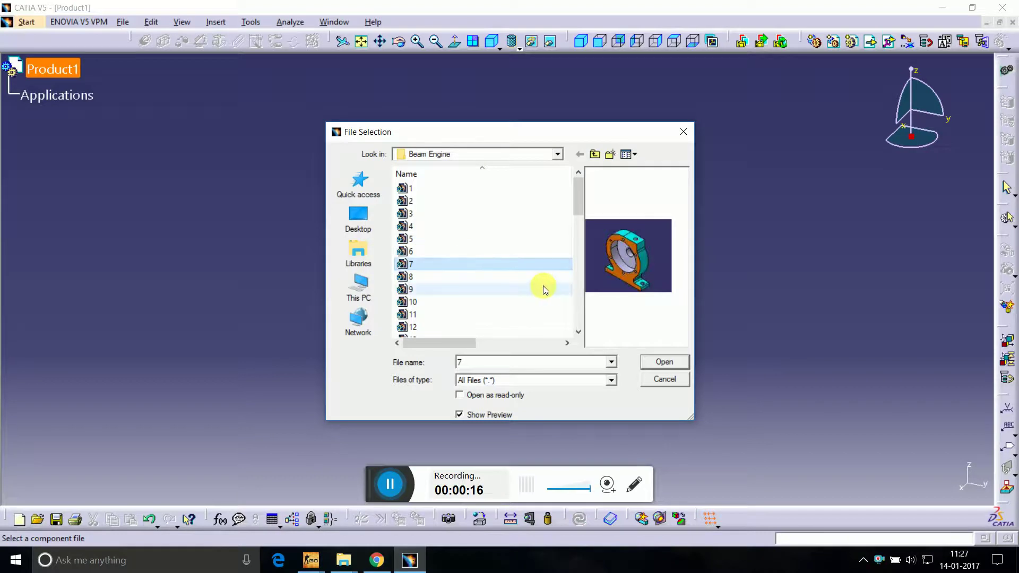
{"action": "left_click", "coordinate": [670, 362]}
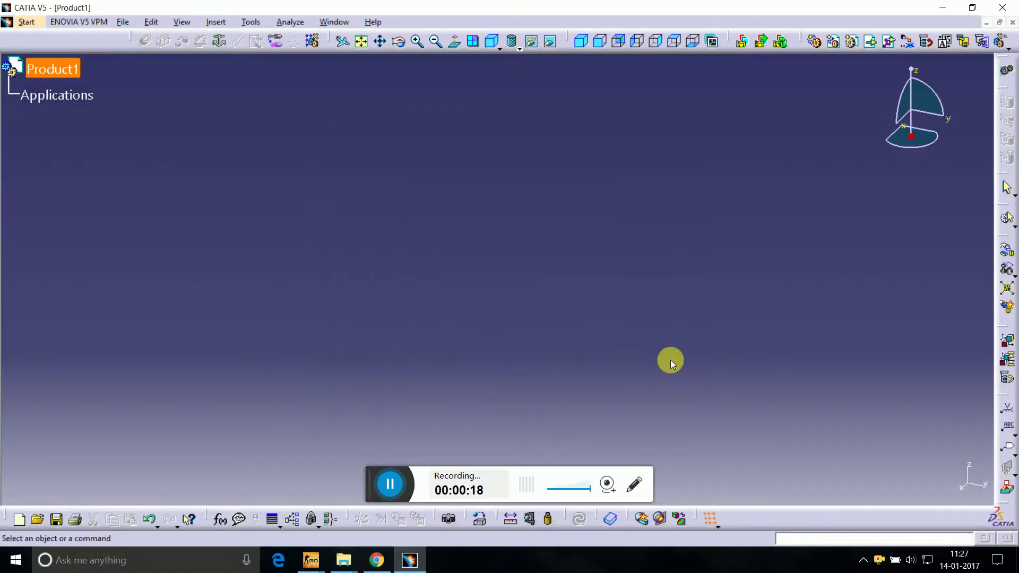
{"action": "left_click", "coordinate": [888, 49]}
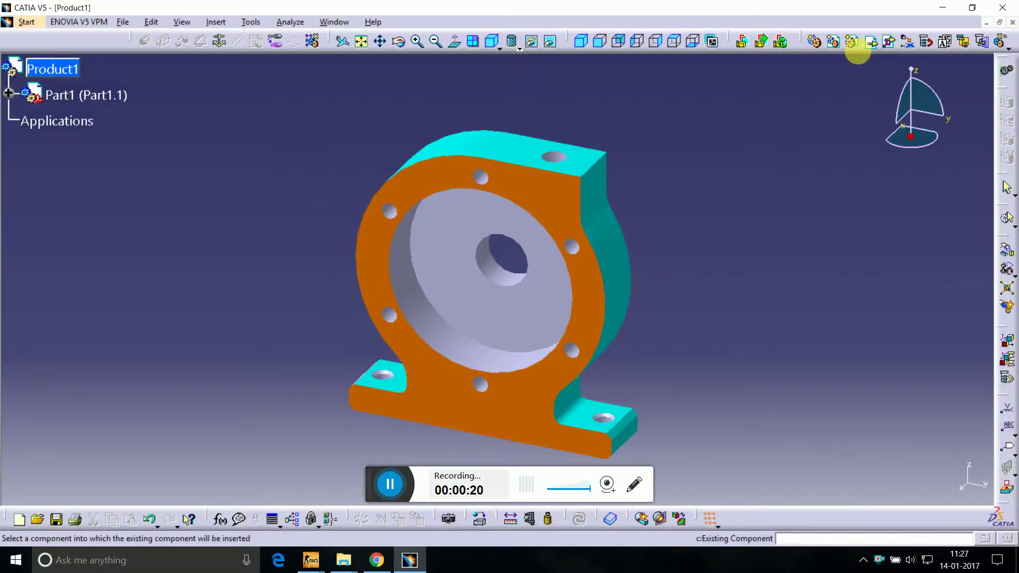
{"action": "left_click", "coordinate": [57, 70]}
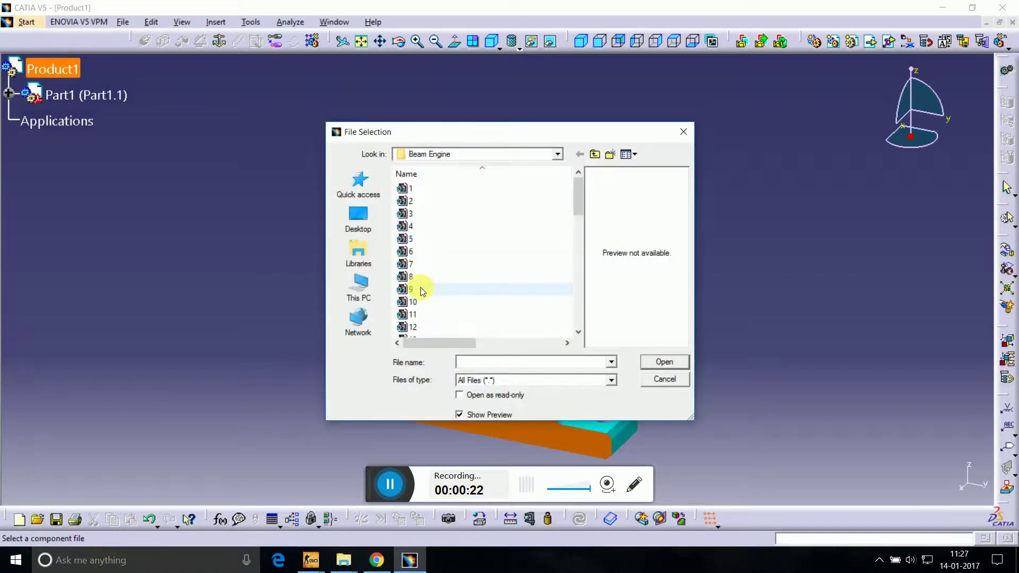
{"action": "left_click", "coordinate": [429, 301]}
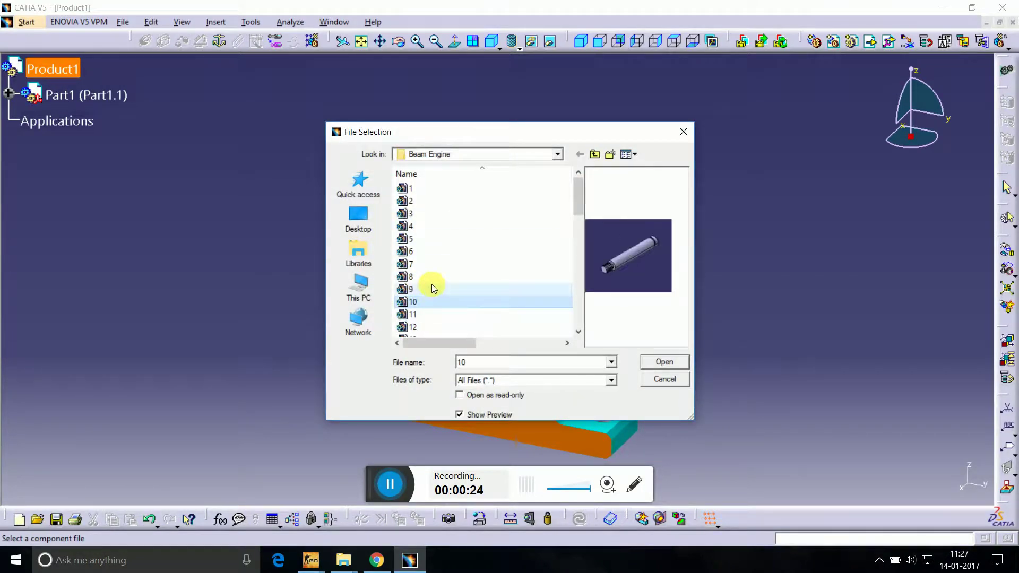
{"action": "mouse_move", "coordinate": [412, 302]}
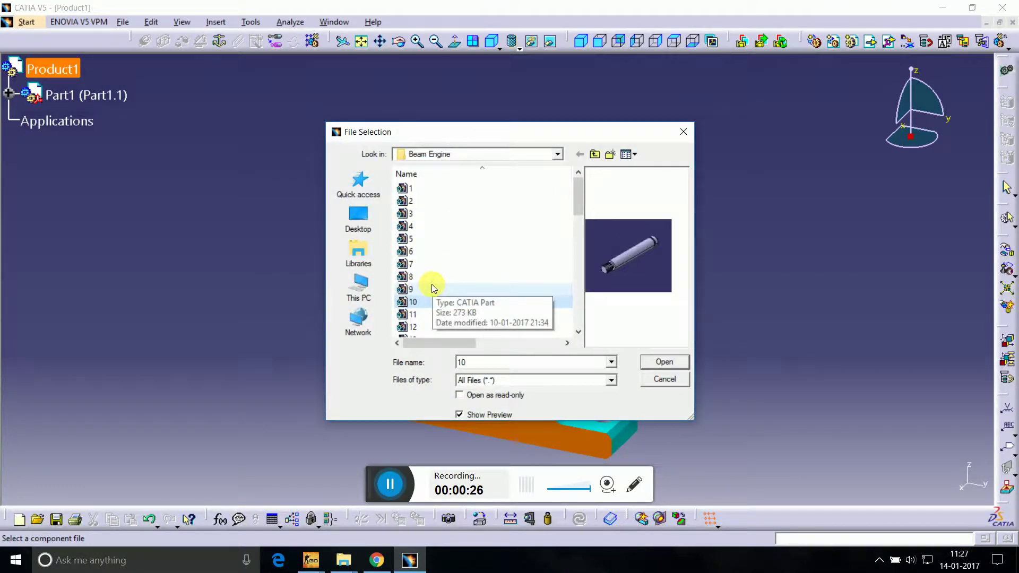
{"action": "left_click", "coordinate": [664, 361]}
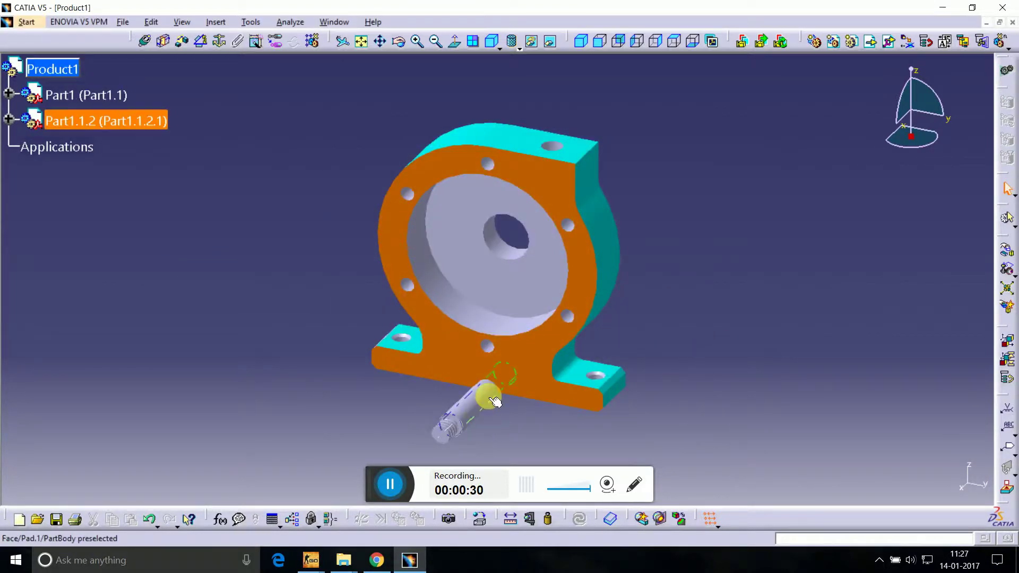
{"action": "left_click", "coordinate": [279, 100]}
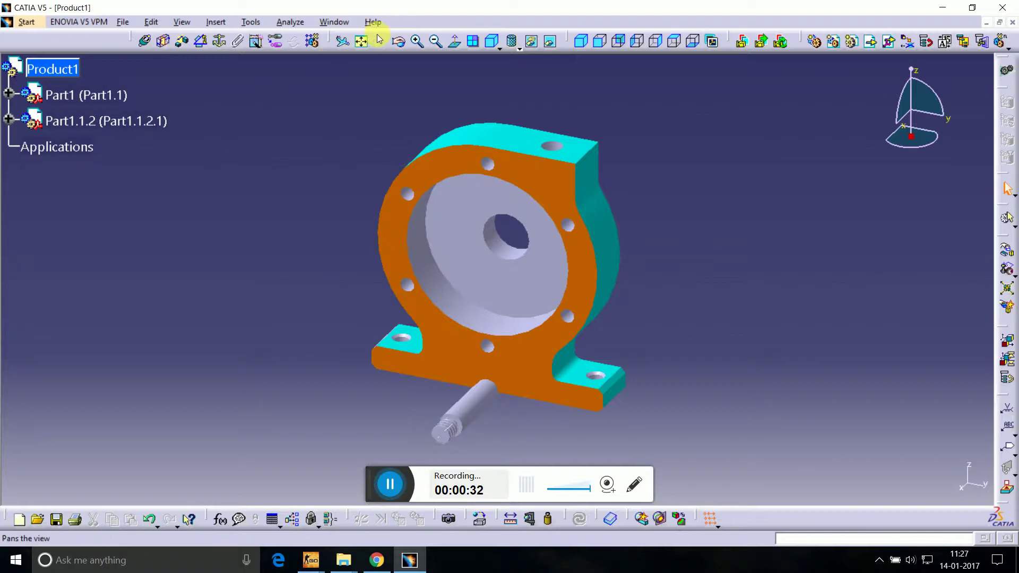
{"action": "left_click", "coordinate": [147, 41]}
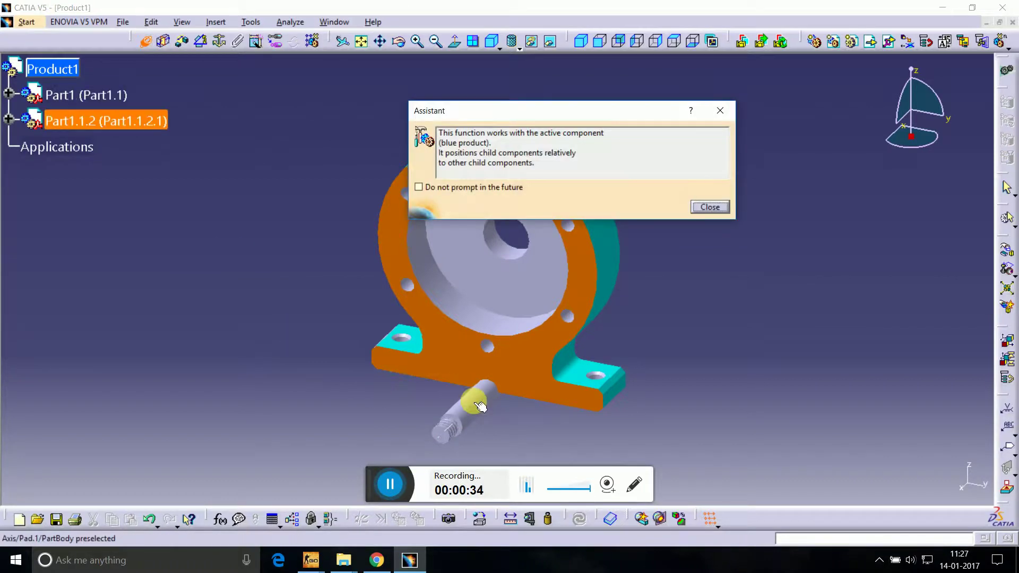
{"action": "left_click", "coordinate": [710, 207]}
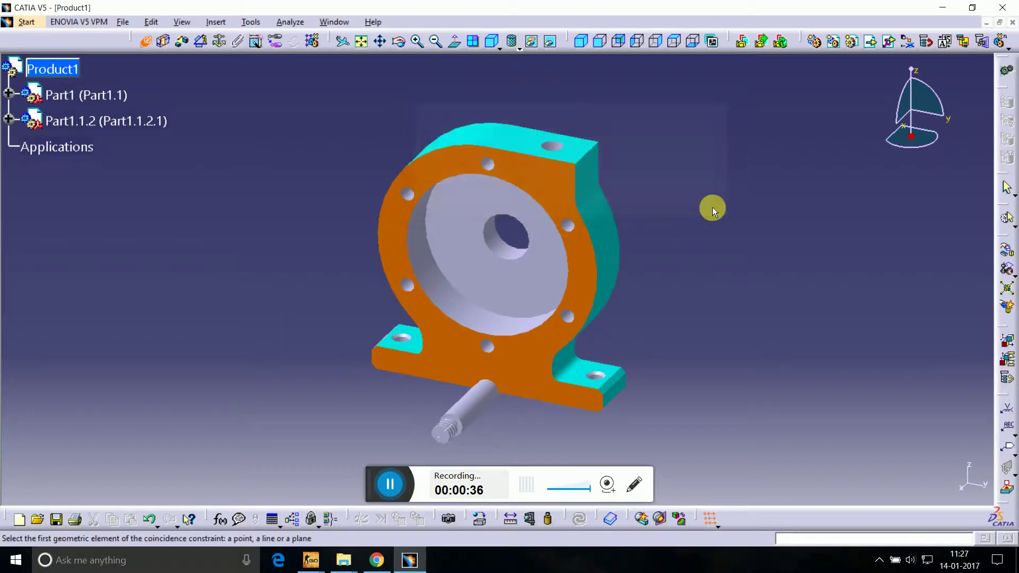
{"action": "right_click", "coordinate": [67, 126]}
{"action": "left_click", "coordinate": [405, 137]}
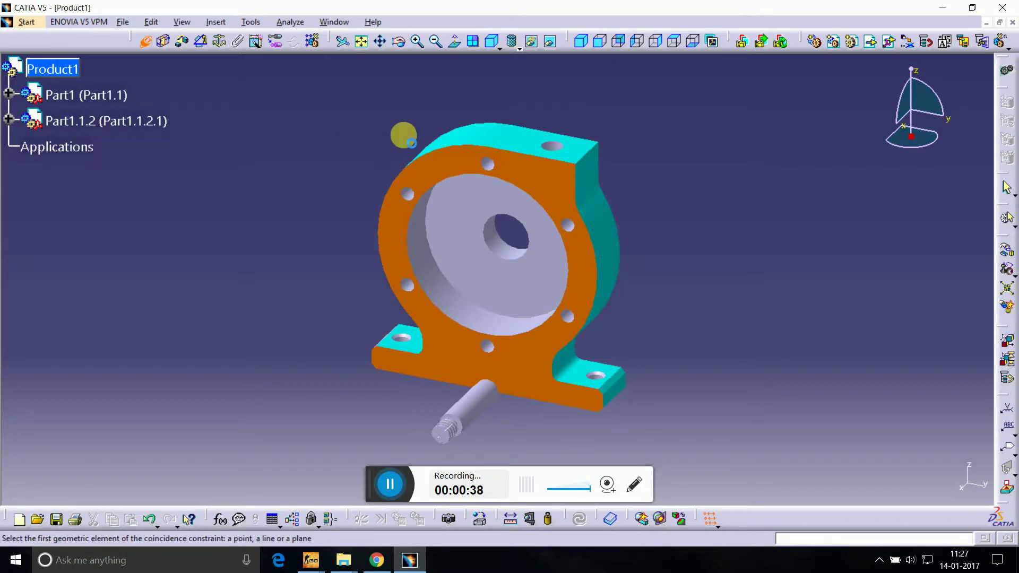
{"action": "left_click", "coordinate": [142, 121]}
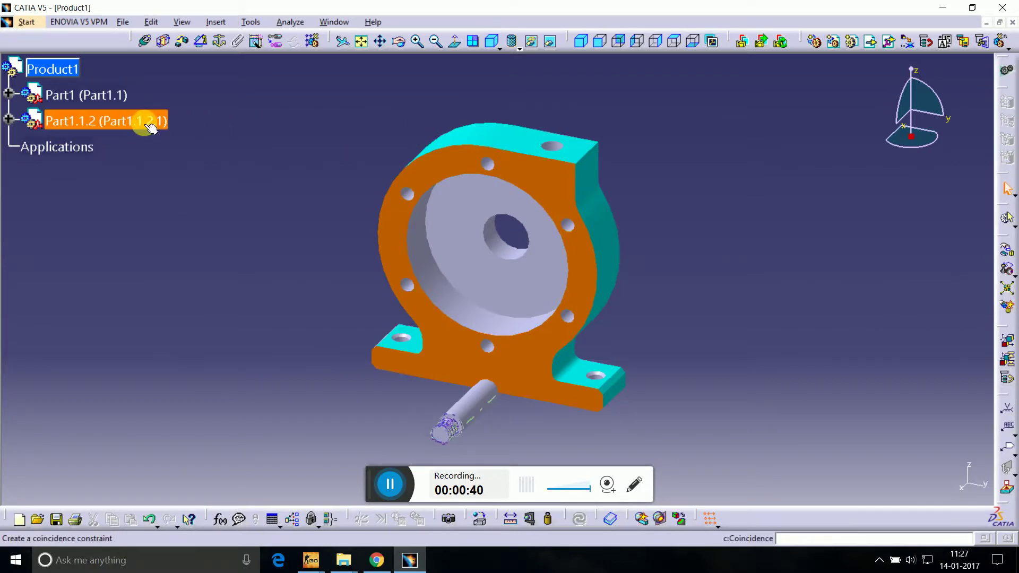
{"action": "right_click", "coordinate": [143, 121]}
{"action": "left_click", "coordinate": [221, 286]}
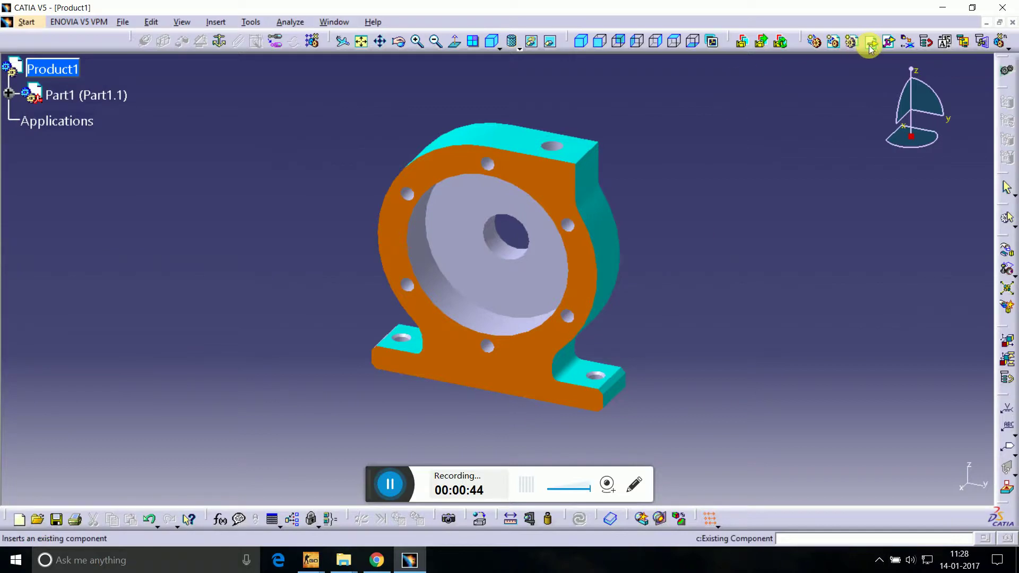
Step: Insert Beam Engine file 5, the red cylindrical shaft, into Product1
{"action": "left_click", "coordinate": [77, 69]}
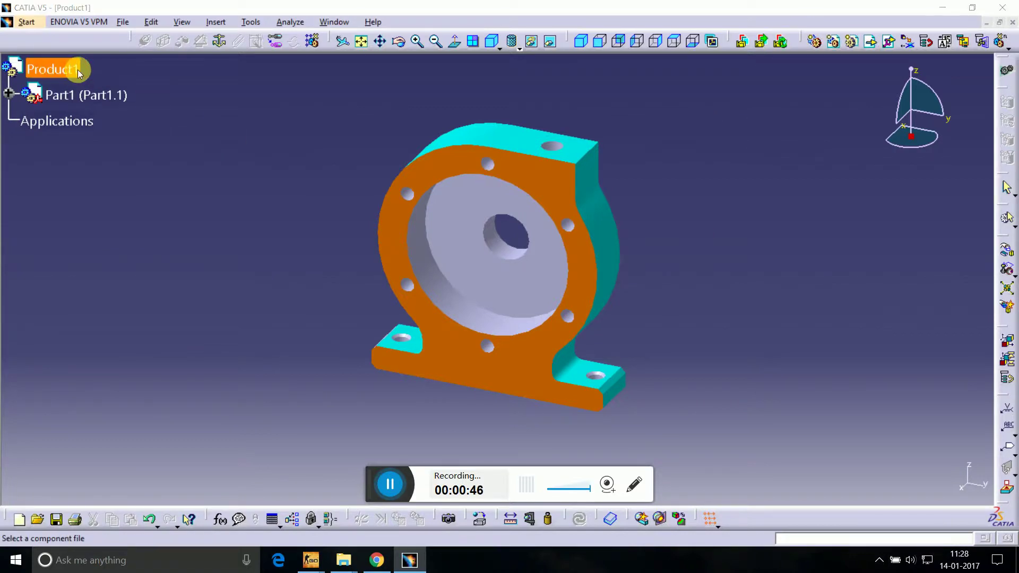
{"action": "left_click", "coordinate": [404, 302]}
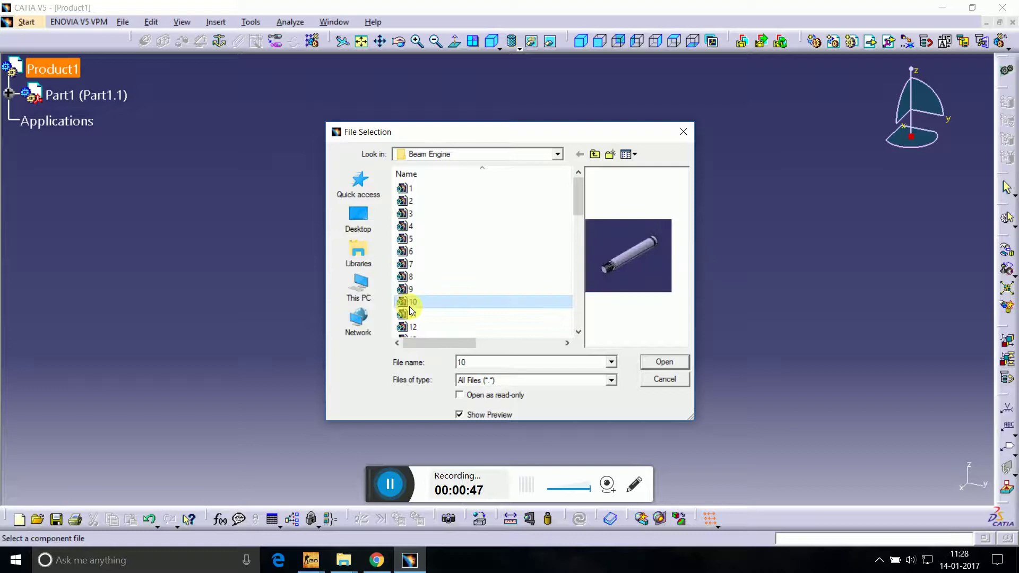
{"action": "left_click", "coordinate": [419, 273]}
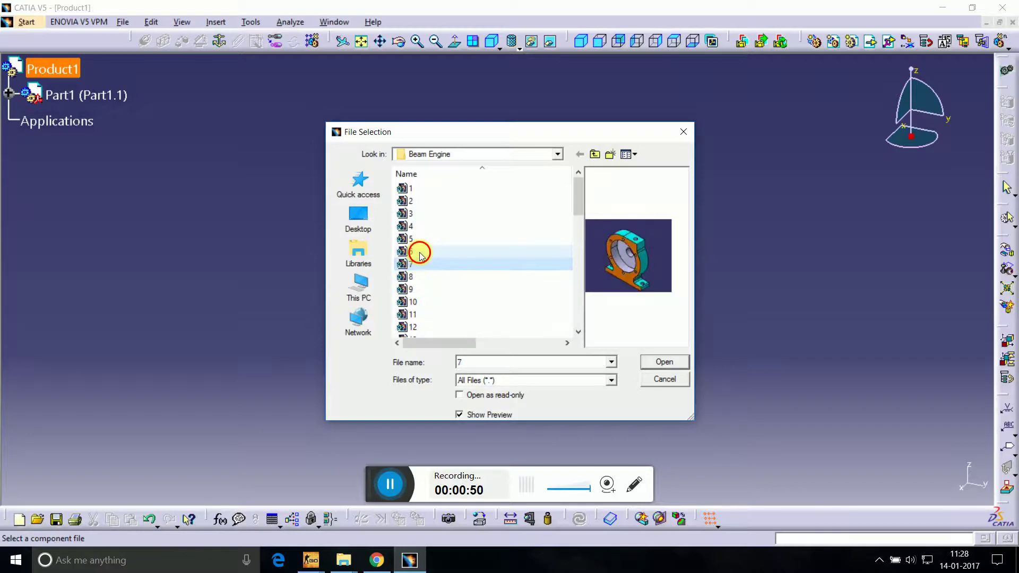
{"action": "left_click", "coordinate": [417, 252]}
{"action": "left_click", "coordinate": [664, 361]}
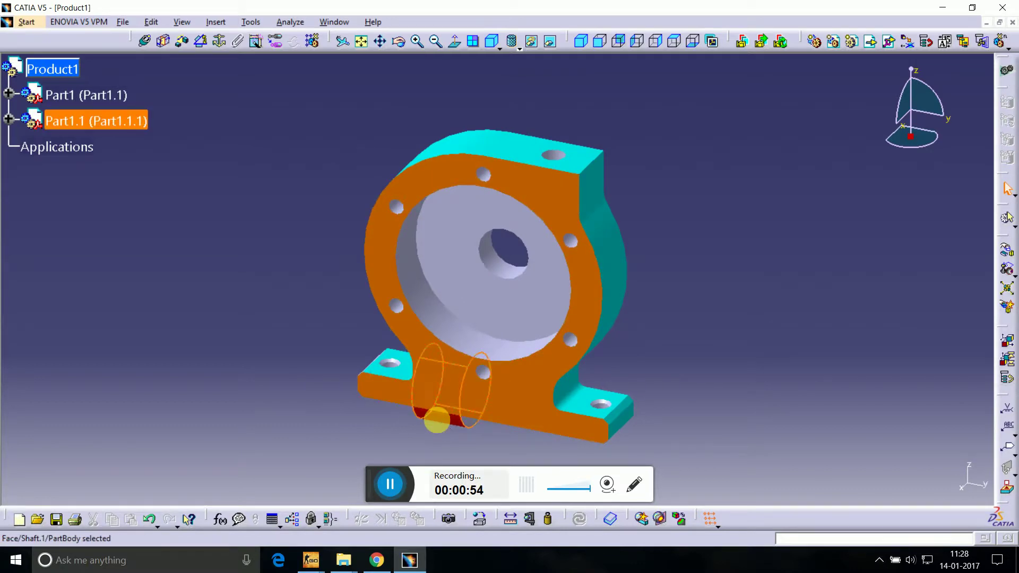
Step: View the bore end-on, make the shaft axis coincide with the hole axis, and update
{"action": "left_click", "coordinate": [398, 41]}
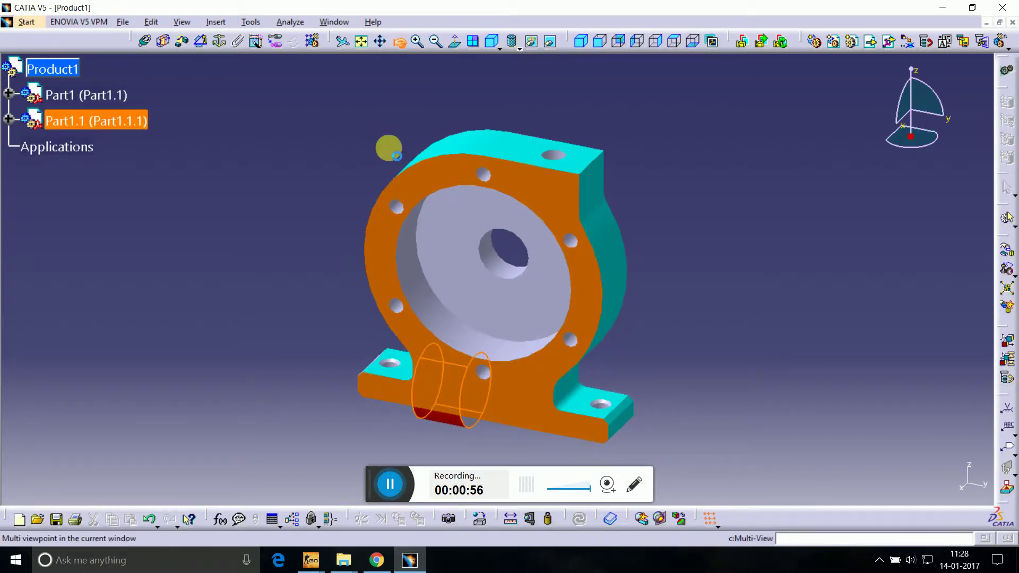
{"action": "mouse_move", "coordinate": [386, 147]}
{"action": "left_mouse_down"}
{"action": "mouse_move", "coordinate": [707, 345]}
{"action": "mouse_move", "coordinate": [825, 300]}
{"action": "mouse_move", "coordinate": [614, 278]}
{"action": "mouse_move", "coordinate": [737, 318]}
{"action": "left_mouse_up"}
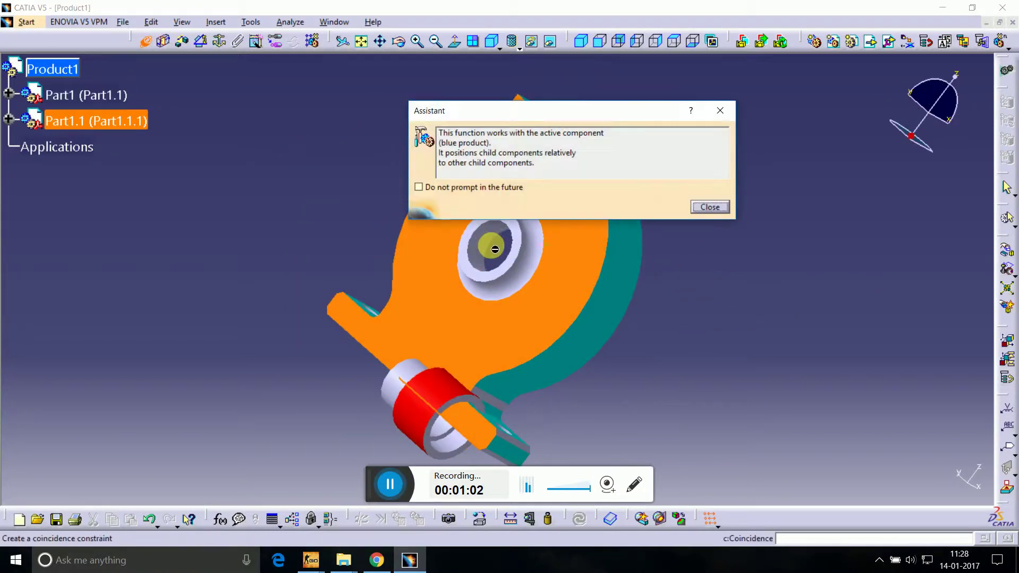
{"action": "left_click", "coordinate": [493, 247]}
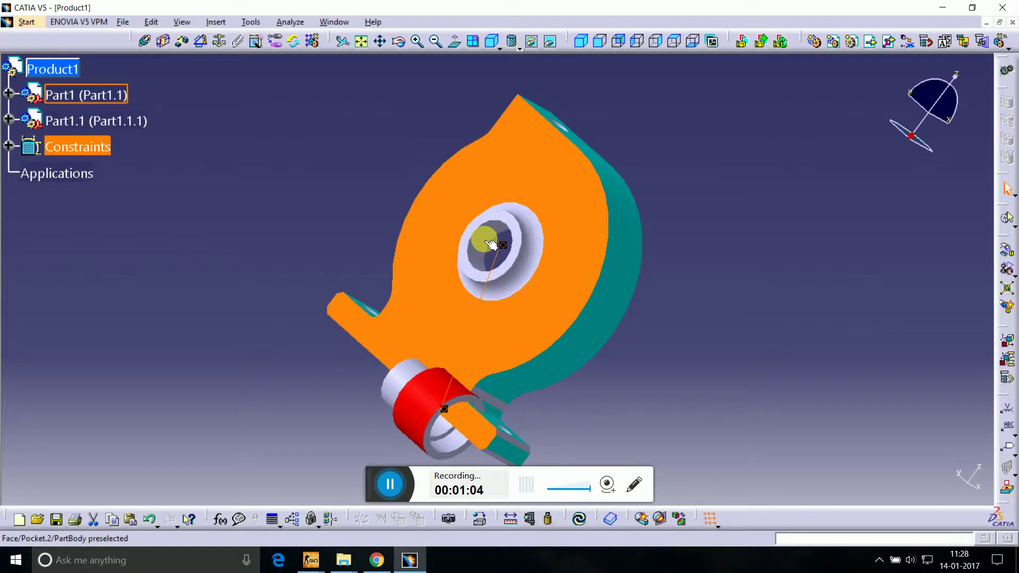
{"action": "key", "text": "ctrl+u"}
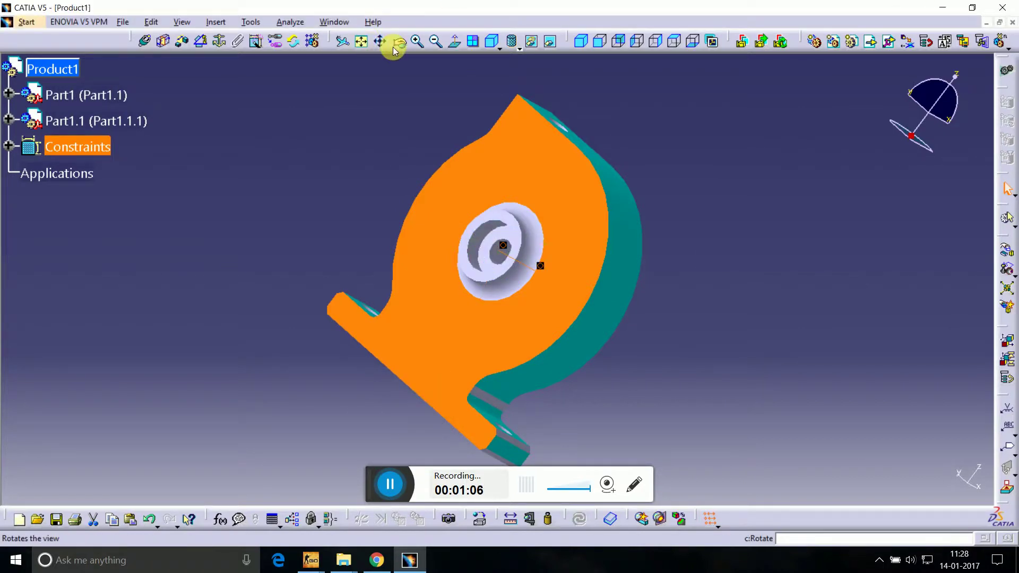
Step: Reorient the red cylinder part Part1.1 with the compass, then move the compass off it
{"action": "mouse_move", "coordinate": [621, 120]}
{"action": "middle_mouse_down"}
{"action": "mouse_move", "coordinate": [312, 198]}
{"action": "mouse_move", "coordinate": [360, 244]}
{"action": "mouse_move", "coordinate": [340, 366]}
{"action": "middle_mouse_up"}
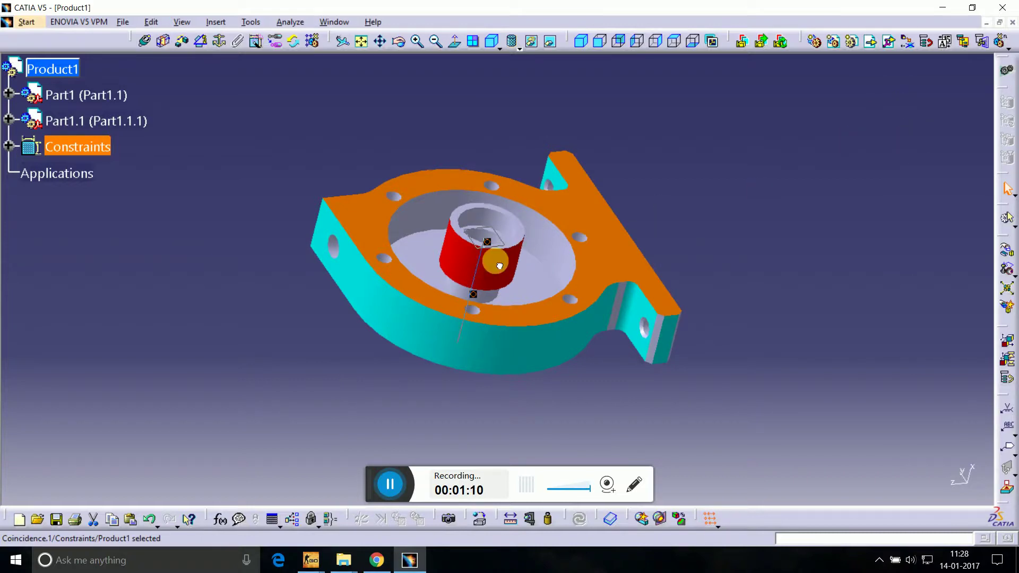
{"action": "left_click", "coordinate": [483, 261]}
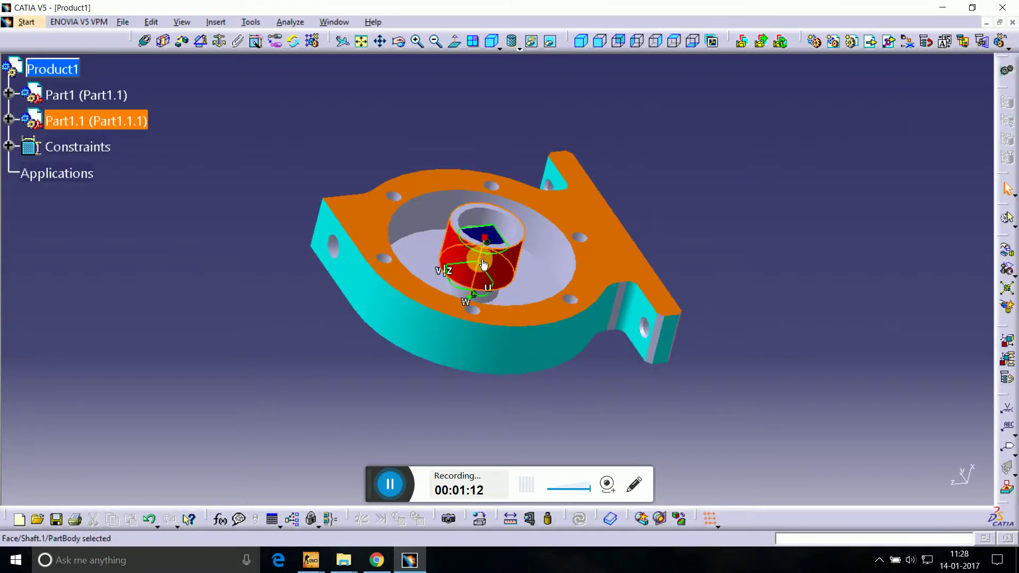
{"action": "mouse_move", "coordinate": [485, 300]}
{"action": "left_mouse_down"}
{"action": "mouse_move", "coordinate": [466, 295]}
{"action": "mouse_move", "coordinate": [524, 170]}
{"action": "mouse_move", "coordinate": [478, 68]}
{"action": "left_mouse_up"}
{"action": "left_click", "coordinate": [478, 68]}
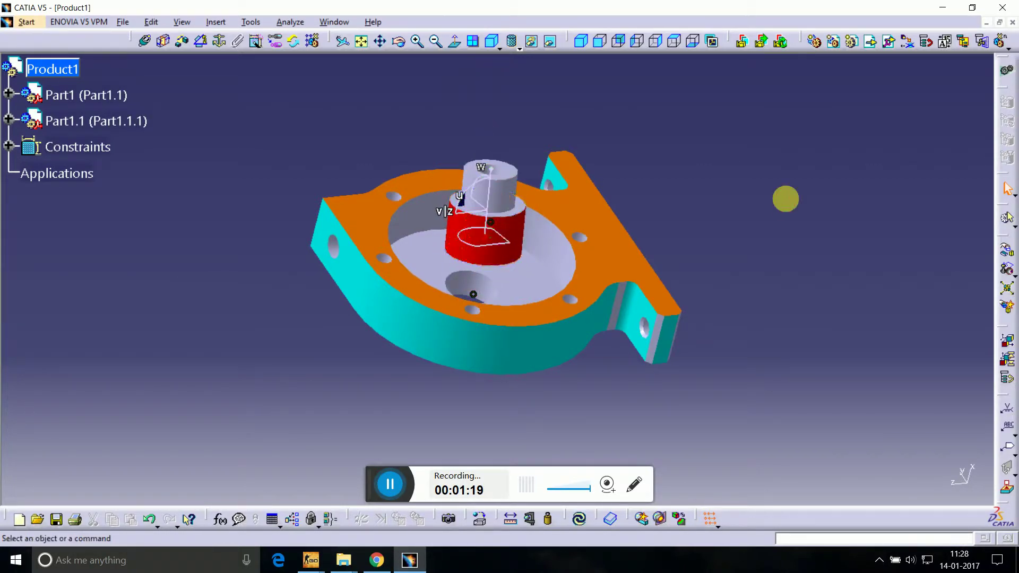
{"action": "left_click_drag", "start_coordinate": [490, 242], "coordinate": [834, 191]}
Step: Create Coincidence.1 between the shaft and bore axes, update, and inspect the constraint
{"action": "double_click", "coordinate": [492, 225]}
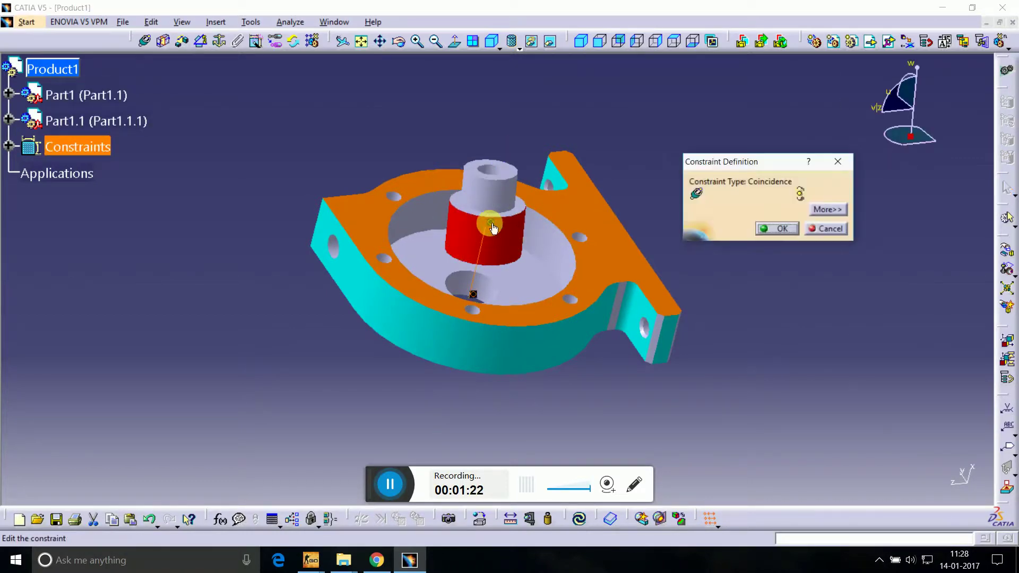
{"action": "key", "text": "Return"}
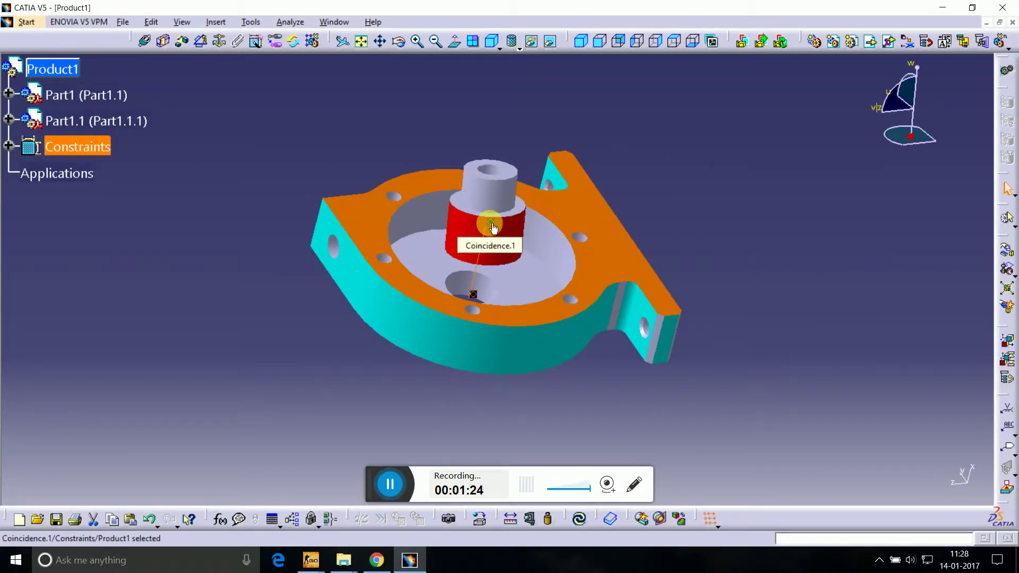
{"action": "key", "text": "ctrl+u"}
{"action": "left_click", "coordinate": [742, 290]}
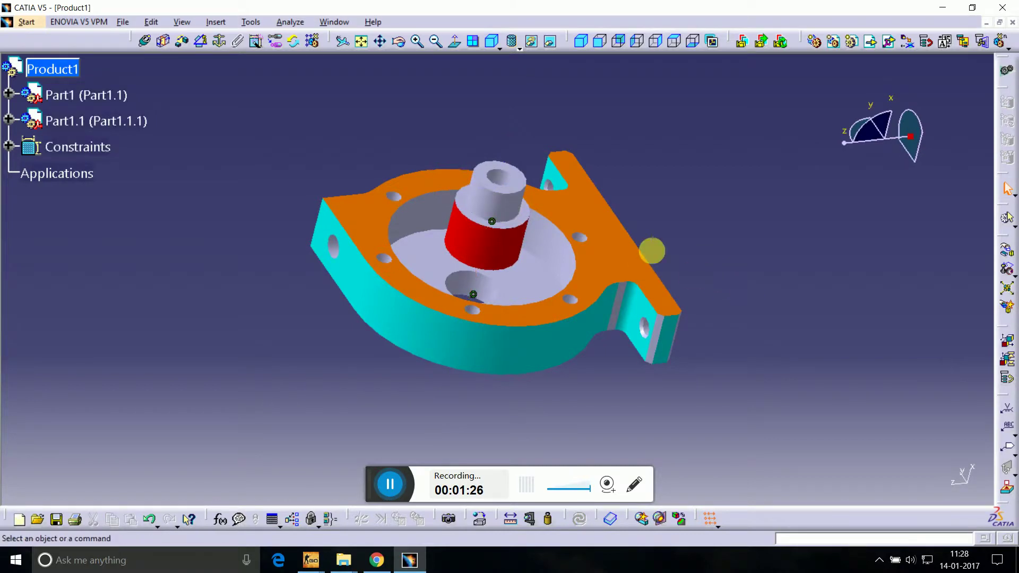
{"action": "left_click", "coordinate": [492, 222]}
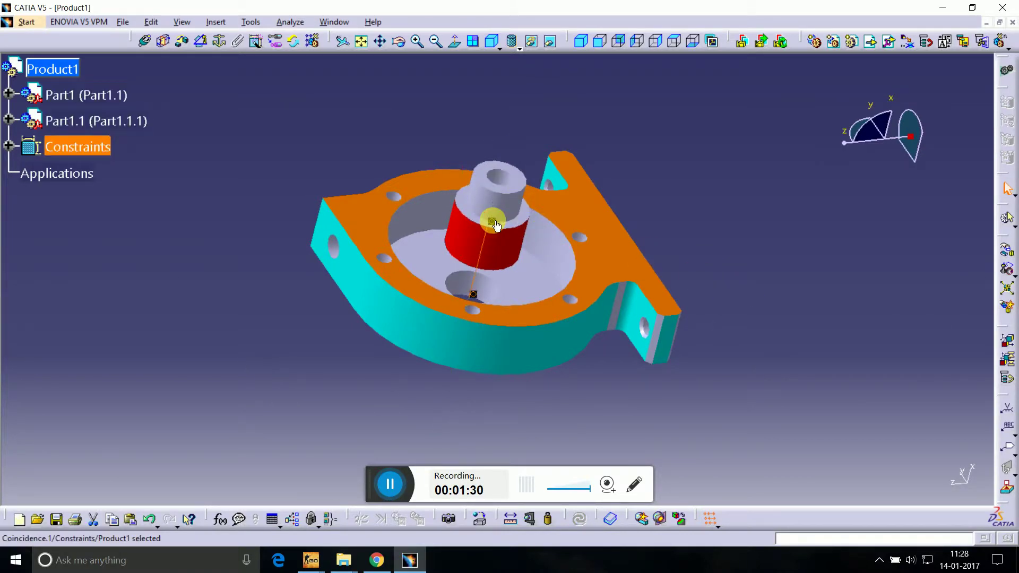
{"action": "right_click", "coordinate": [492, 221]}
{"action": "left_click", "coordinate": [801, 239]}
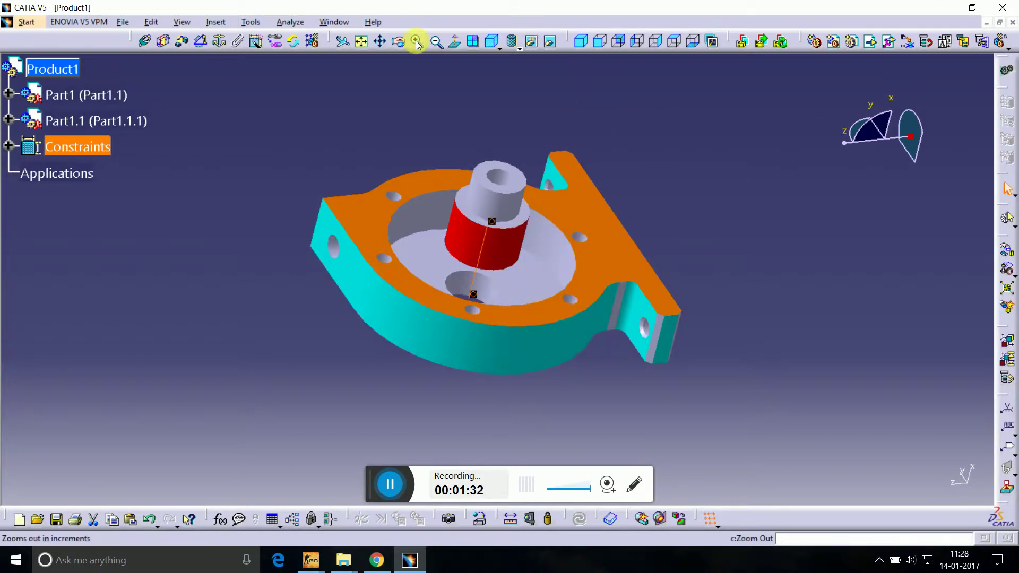
Step: Add Offset.2 (-48.27mm, Opposite) between the red cylinder's top edge and the base face, then update
{"action": "left_click", "coordinate": [184, 43]}
{"action": "left_click", "coordinate": [711, 207]}
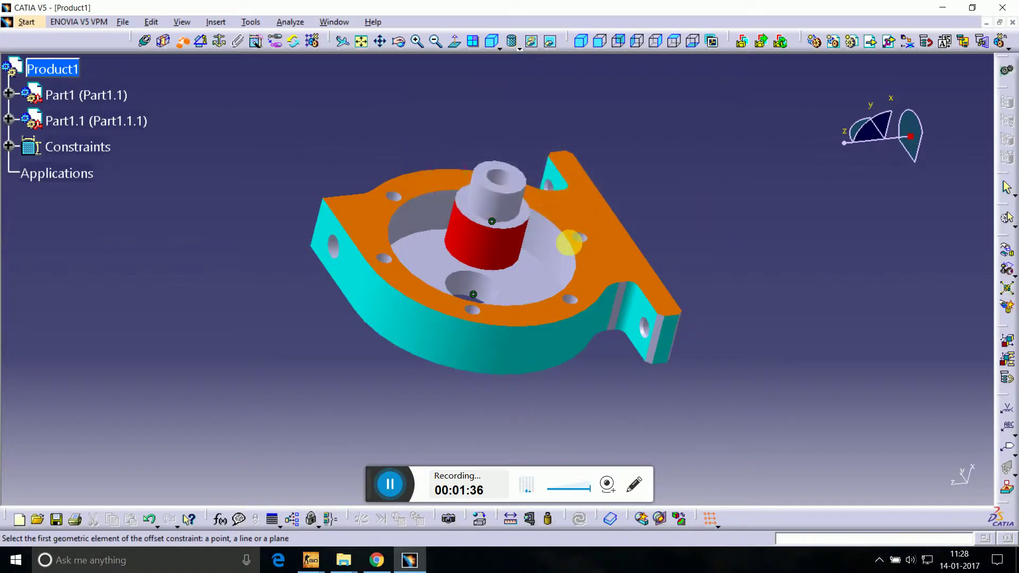
{"action": "left_click", "coordinate": [501, 215]}
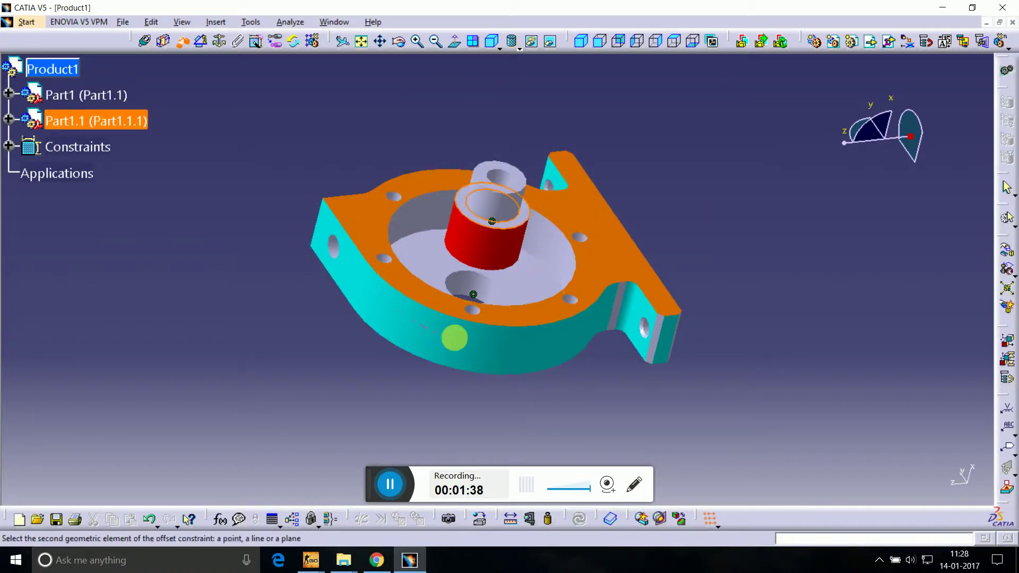
{"action": "left_click", "coordinate": [399, 41]}
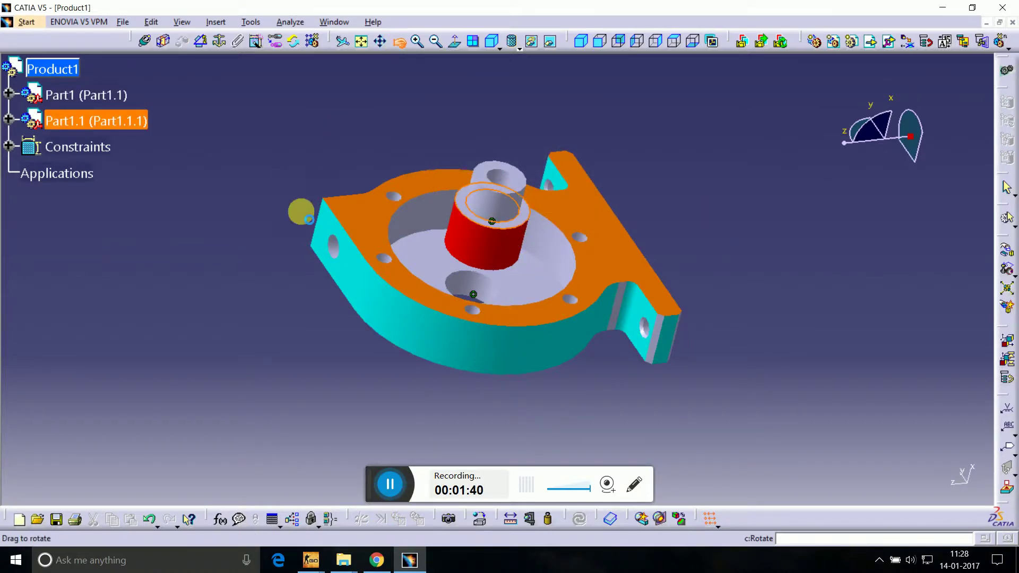
{"action": "mouse_move", "coordinate": [298, 212]}
{"action": "left_mouse_down"}
{"action": "mouse_move", "coordinate": [551, 150]}
{"action": "mouse_move", "coordinate": [483, 235]}
{"action": "left_mouse_up"}
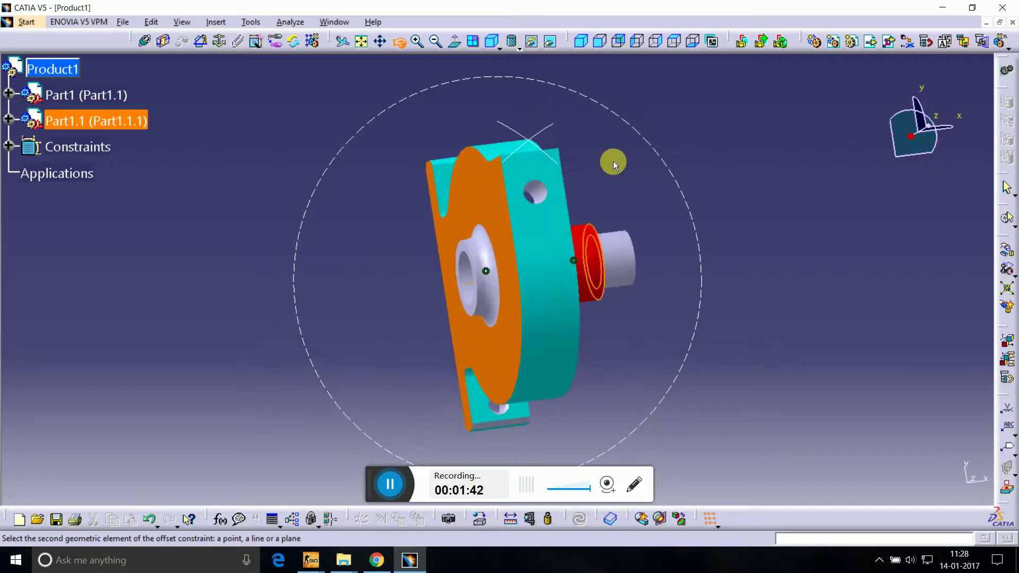
{"action": "left_click", "coordinate": [487, 236]}
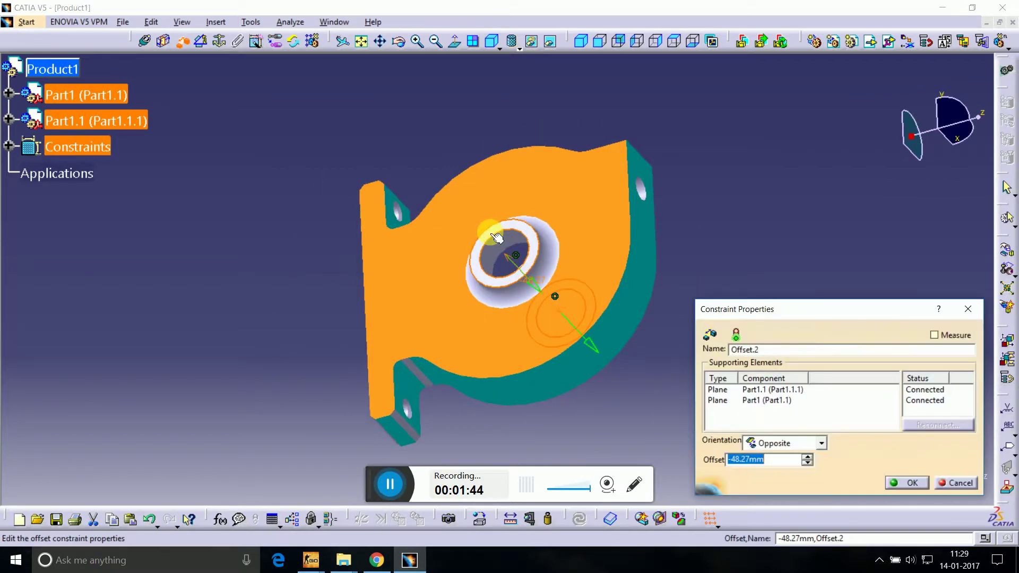
{"action": "key", "text": "Return"}
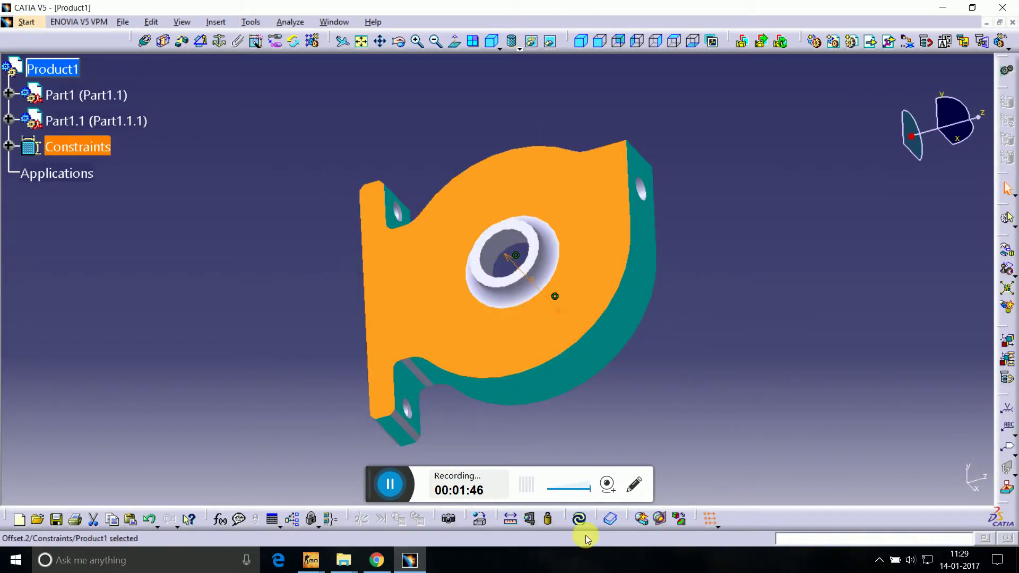
{"action": "left_click", "coordinate": [583, 522]}
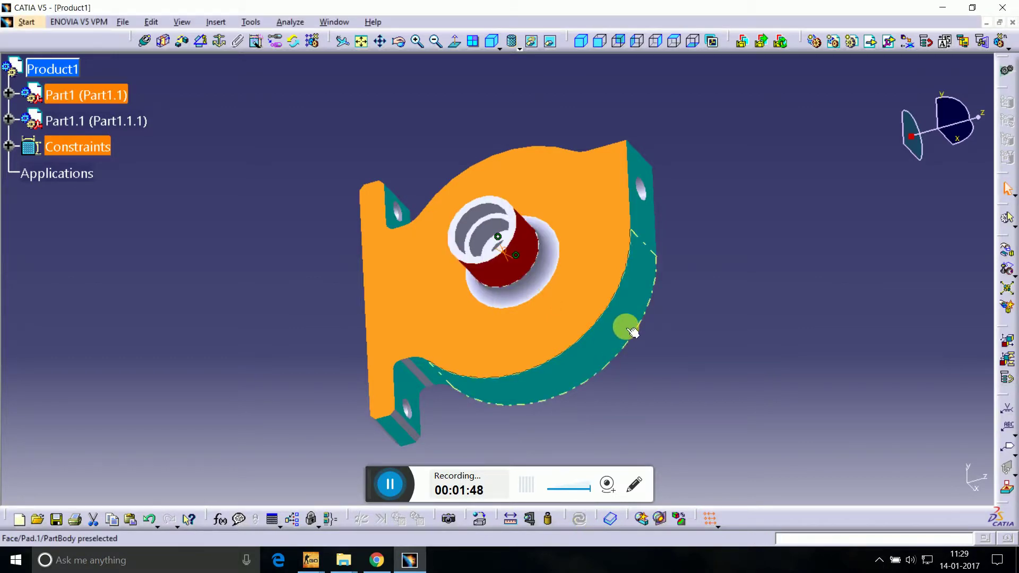
{"action": "left_click", "coordinate": [418, 43]}
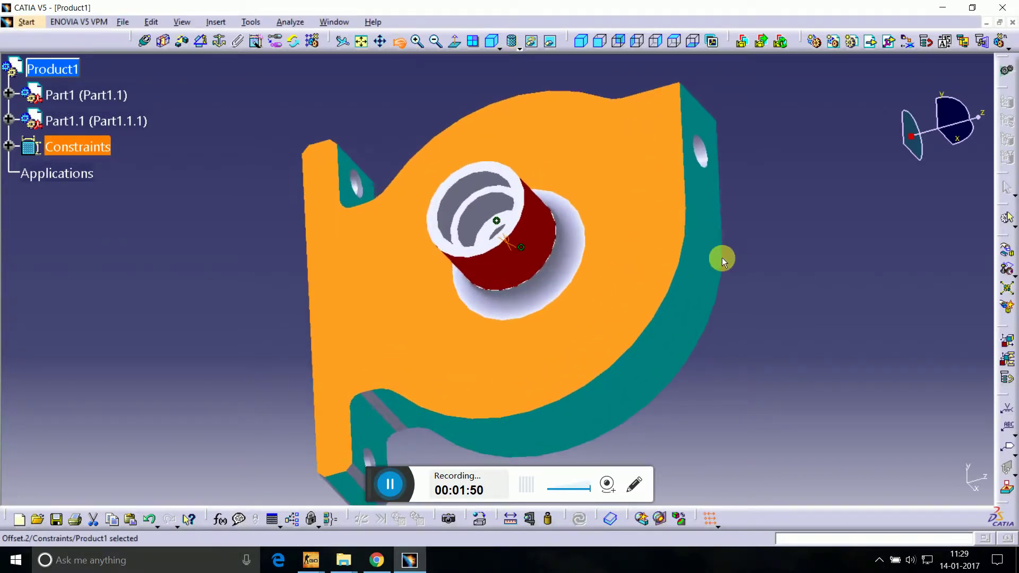
{"action": "mouse_move", "coordinate": [721, 257]}
{"action": "middle_mouse_down"}
{"action": "mouse_move", "coordinate": [320, 239]}
{"action": "mouse_move", "coordinate": [352, 329]}
{"action": "mouse_move", "coordinate": [686, 223]}
{"action": "mouse_move", "coordinate": [541, 251]}
{"action": "middle_mouse_up"}
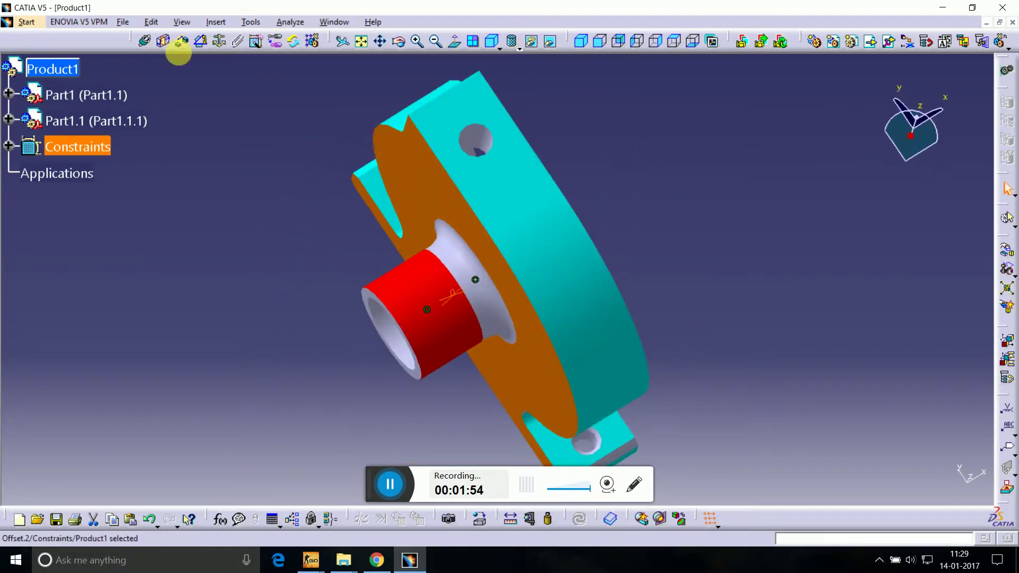
Step: Insert part 10 from the Beam Engine folder into Product1
{"action": "left_click", "coordinate": [871, 42]}
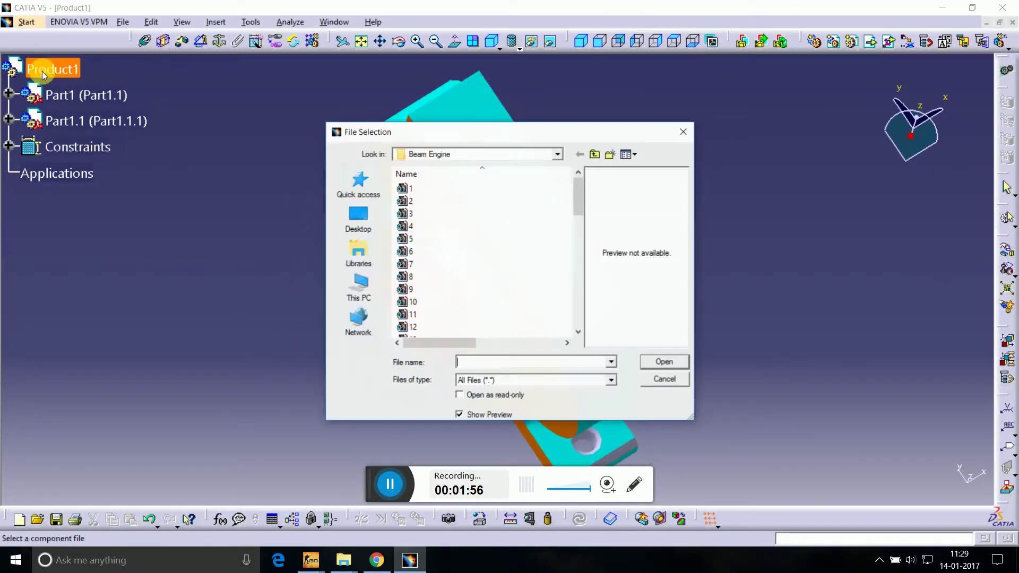
{"action": "left_click", "coordinate": [412, 301]}
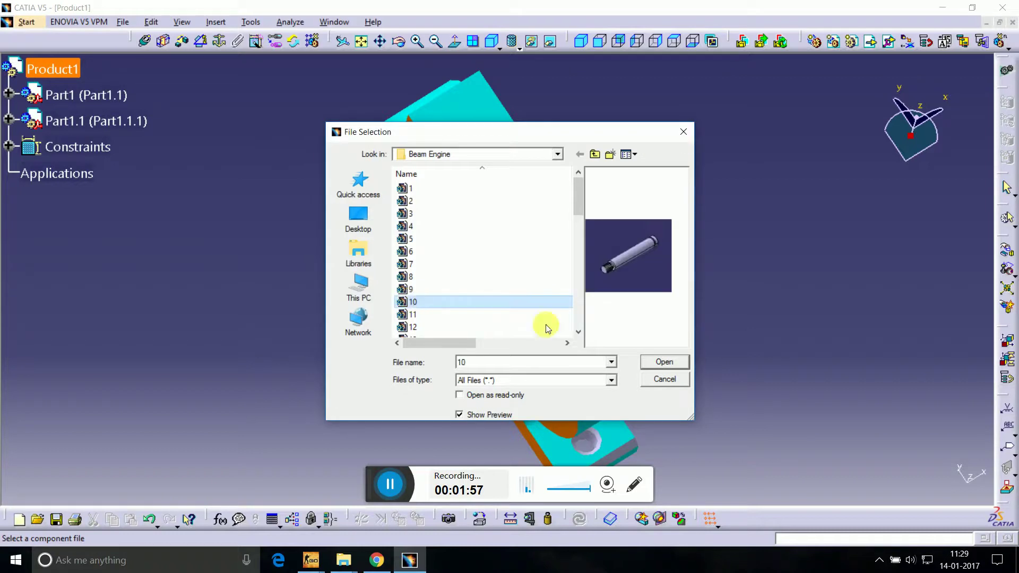
{"action": "left_click", "coordinate": [651, 362]}
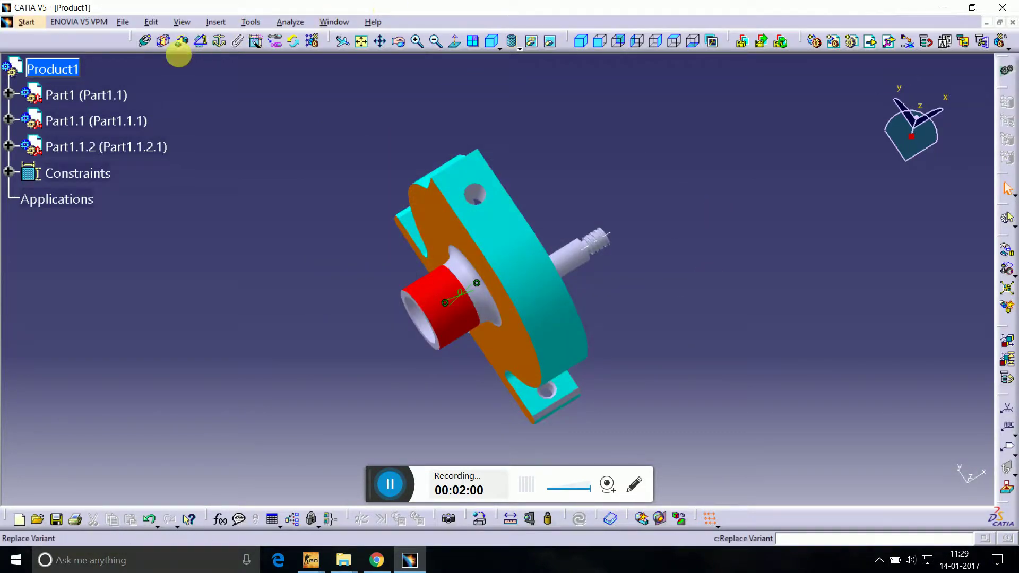
Step: Make the new shaft's axis coincide with the red cylinder's axis and update
{"action": "left_click", "coordinate": [145, 41]}
{"action": "left_click", "coordinate": [444, 296]}
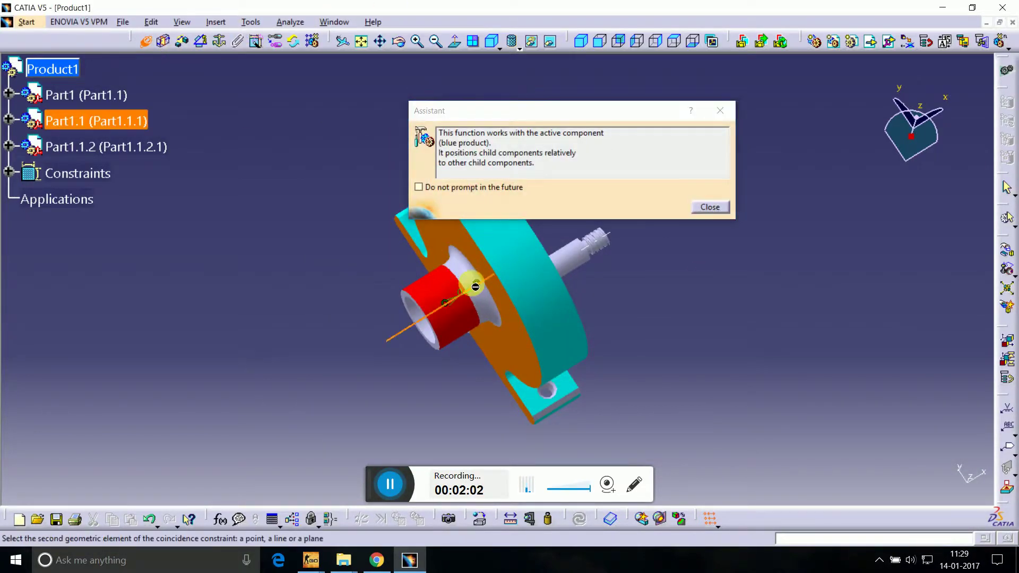
{"action": "left_click", "coordinate": [575, 262]}
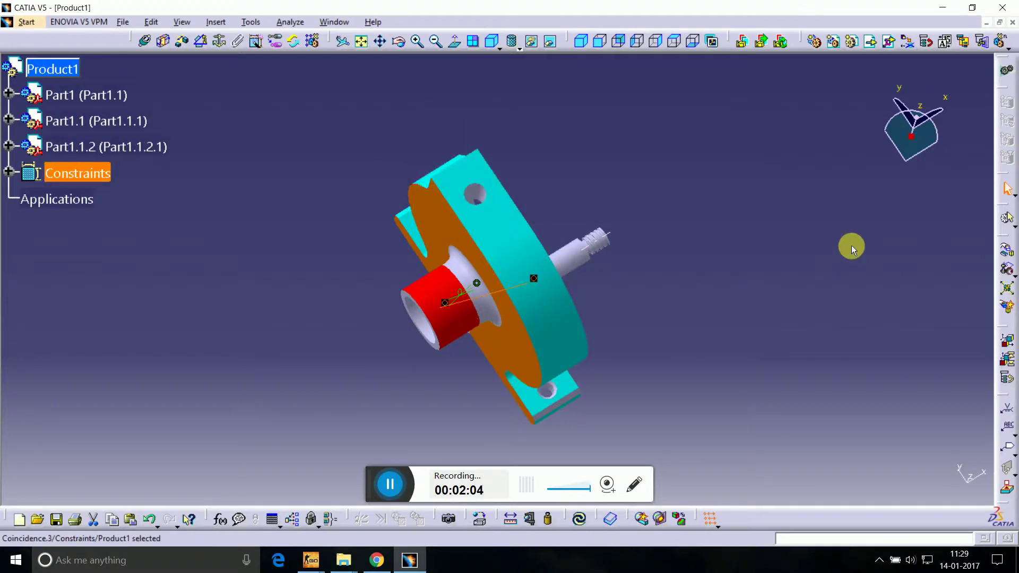
{"action": "left_click", "coordinate": [582, 519]}
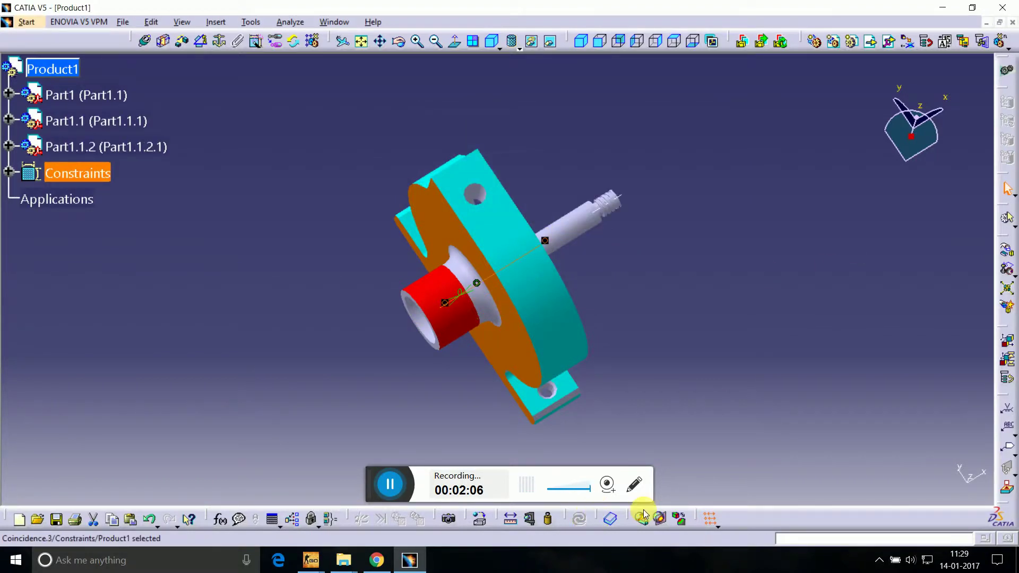
{"action": "mouse_move", "coordinate": [399, 41]}
{"action": "left_mouse_down"}
{"action": "mouse_move", "coordinate": [472, 77]}
{"action": "mouse_move", "coordinate": [692, 292]}
{"action": "mouse_move", "coordinate": [547, 307]}
{"action": "mouse_move", "coordinate": [791, 272]}
{"action": "mouse_move", "coordinate": [869, 278]}
{"action": "mouse_move", "coordinate": [597, 235]}
{"action": "mouse_move", "coordinate": [873, 195]}
{"action": "mouse_move", "coordinate": [531, 292]}
{"action": "mouse_move", "coordinate": [616, 292]}
{"action": "mouse_move", "coordinate": [562, 291]}
{"action": "left_mouse_up"}
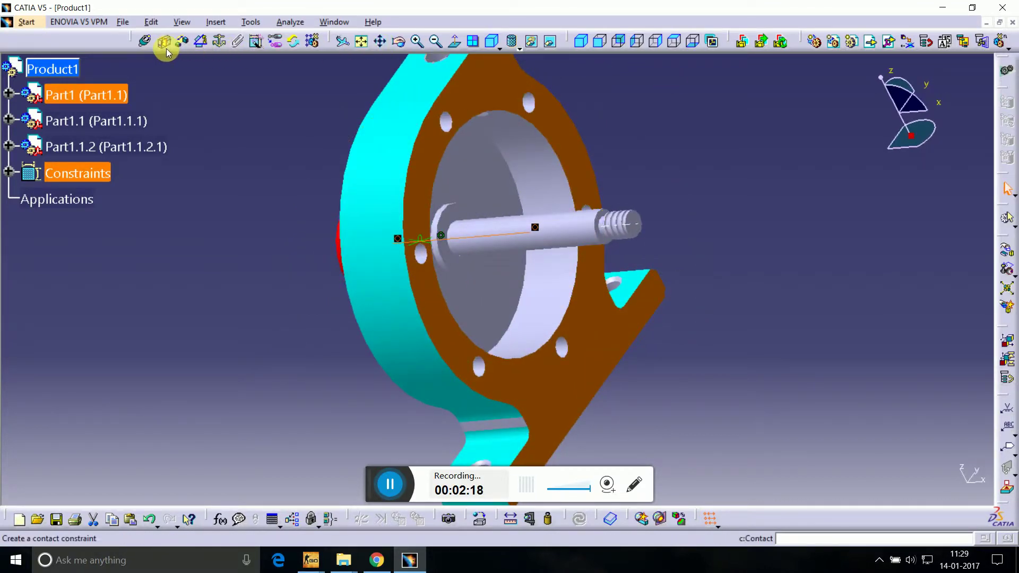
Step: Add Offset.4 of 1 (Same) between the bore face and the shaft's threaded end, then update
{"action": "left_click", "coordinate": [182, 41]}
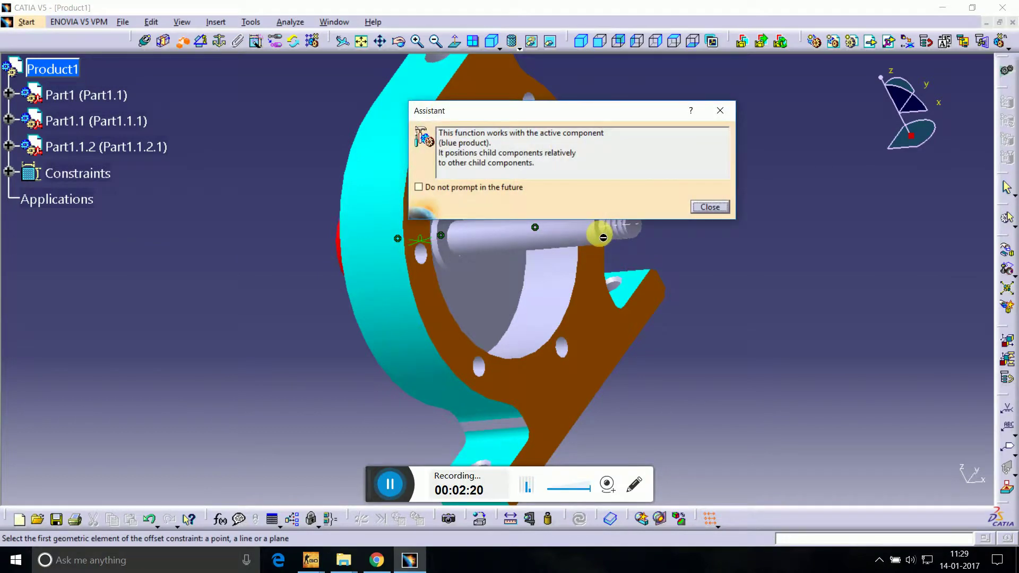
{"action": "left_click", "coordinate": [710, 207]}
{"action": "left_click", "coordinate": [417, 41]}
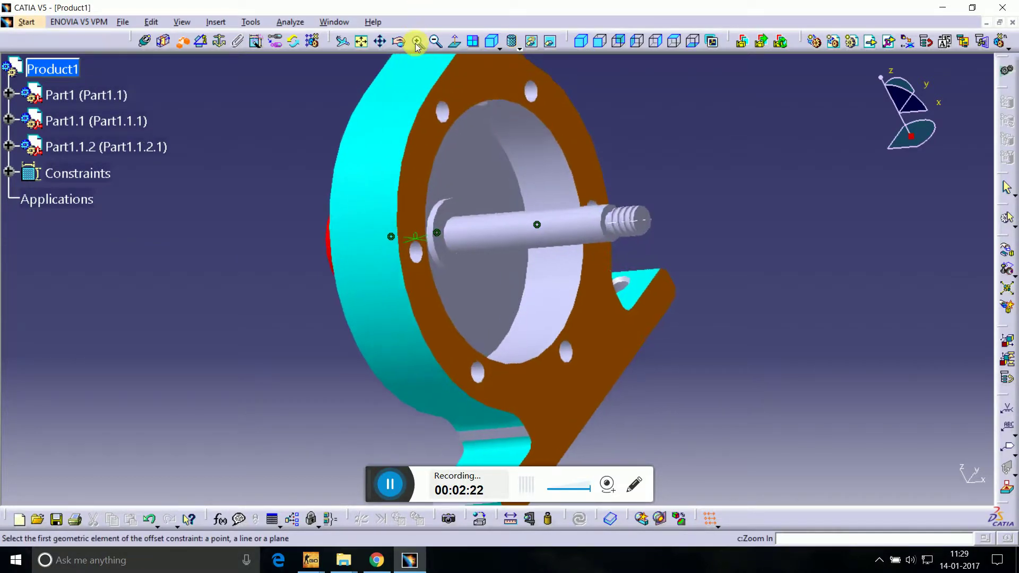
{"action": "mouse_move", "coordinate": [478, 80]}
{"action": "middle_mouse_down"}
{"action": "mouse_move", "coordinate": [669, 132]}
{"action": "mouse_move", "coordinate": [604, 160]}
{"action": "middle_mouse_up"}
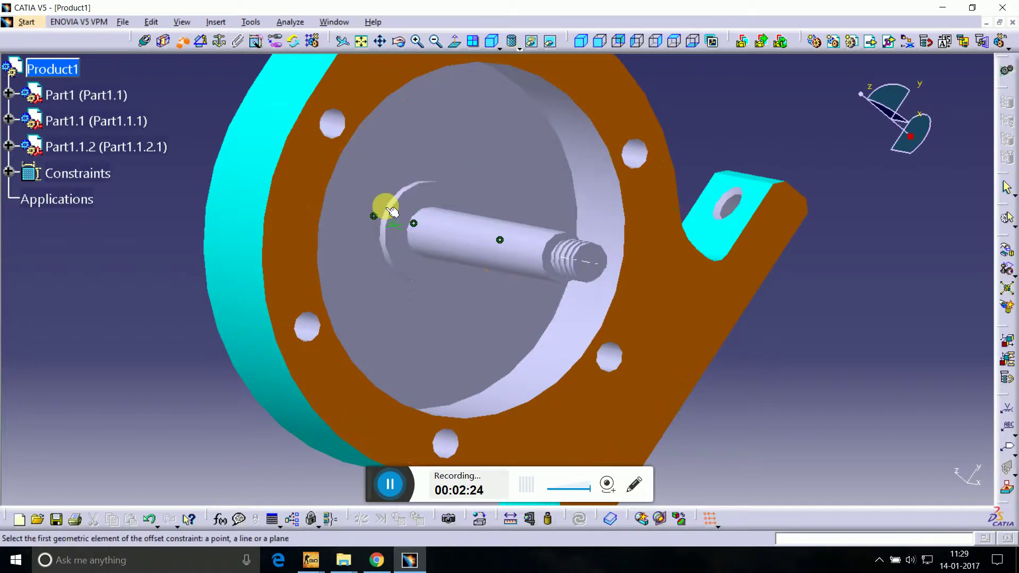
{"action": "left_click", "coordinate": [412, 212]}
{"action": "left_click", "coordinate": [550, 249]}
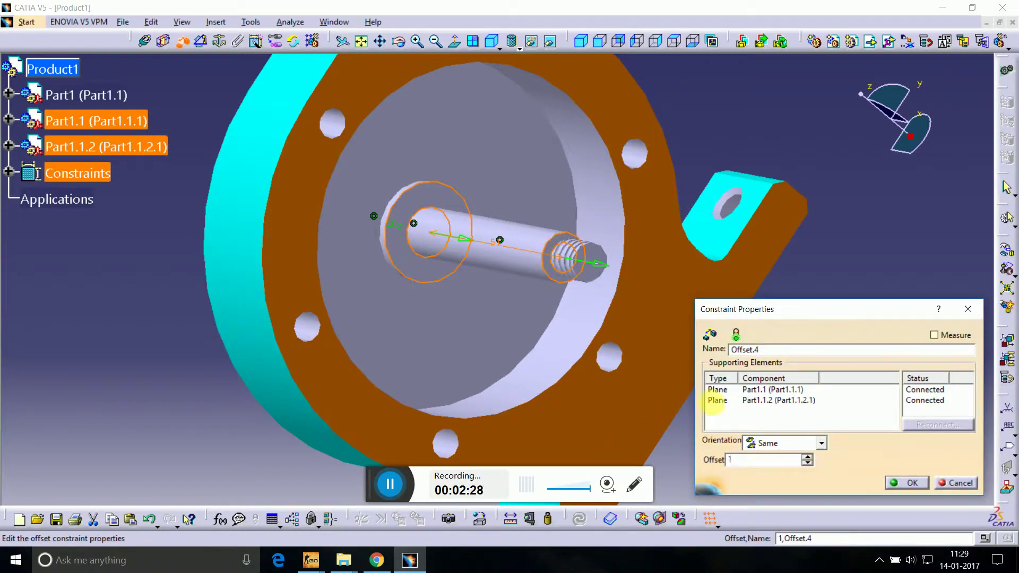
{"action": "left_click", "coordinate": [920, 485]}
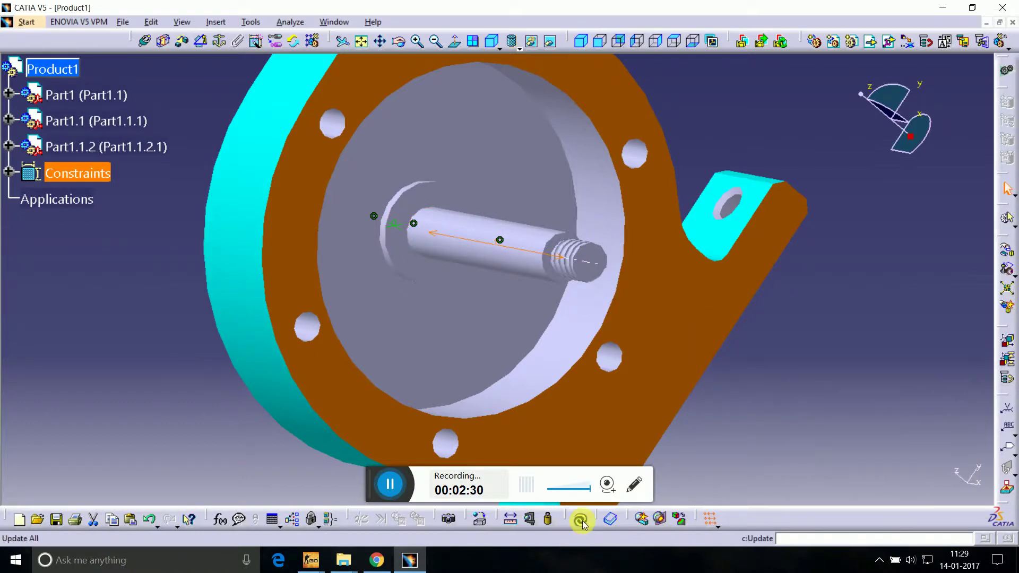
{"action": "left_click", "coordinate": [580, 519]}
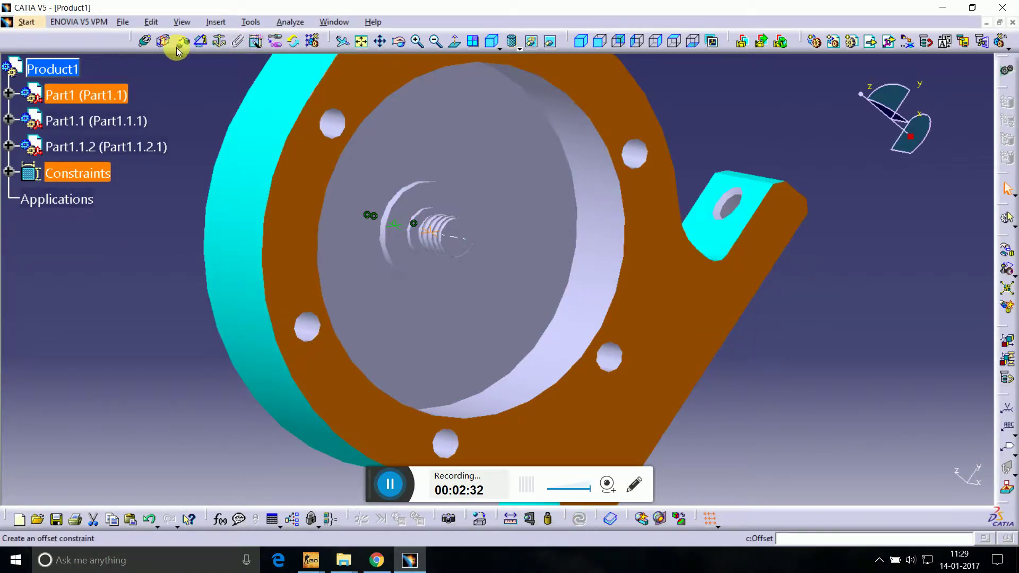
Step: Insert the spoked pulley part and move it out beside the housing with the compass
{"action": "left_click", "coordinate": [870, 41]}
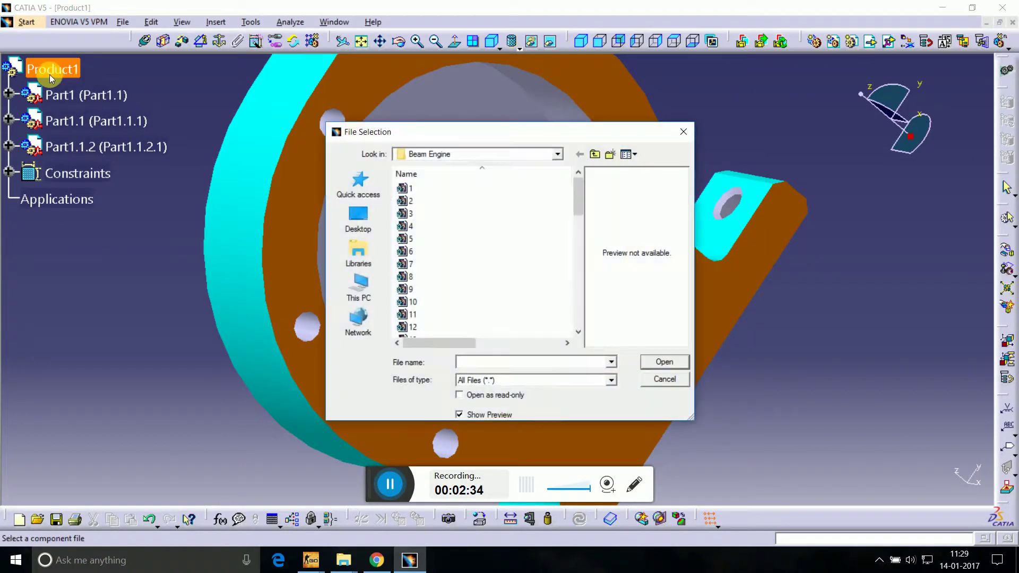
{"action": "left_click", "coordinate": [427, 314]}
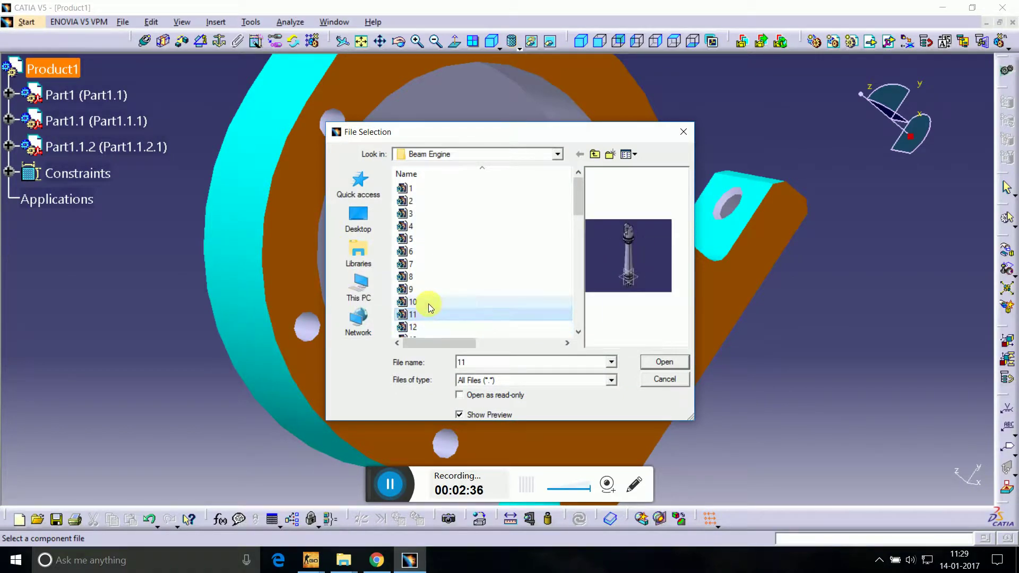
{"action": "left_click", "coordinate": [428, 302]}
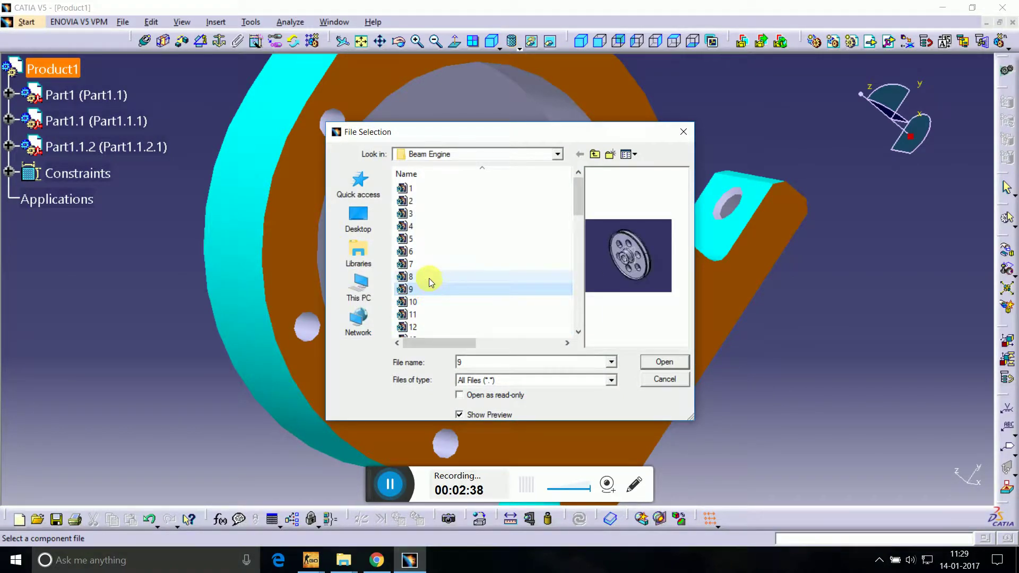
{"action": "left_click", "coordinate": [428, 278]}
{"action": "left_click", "coordinate": [663, 361]}
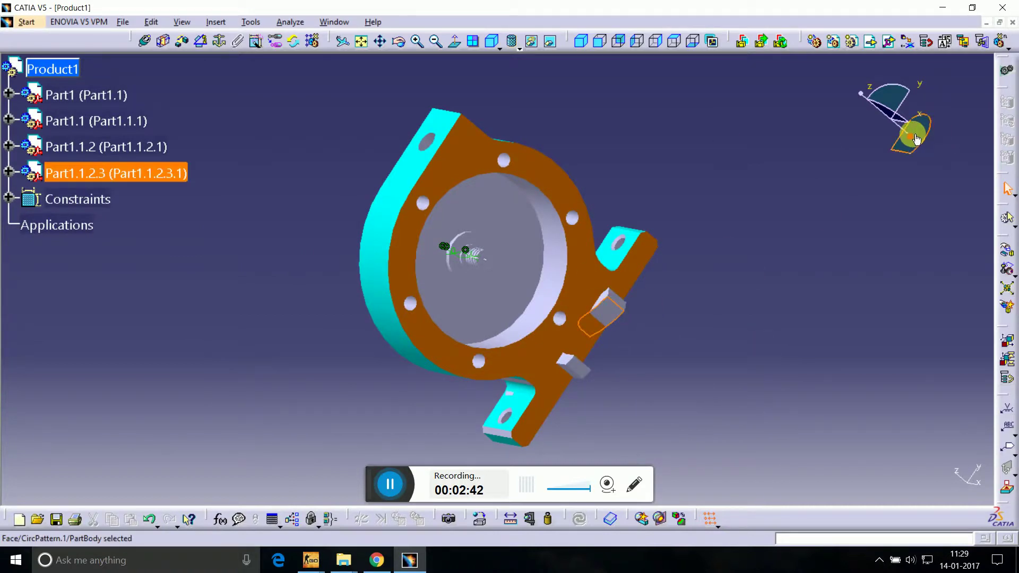
{"action": "left_click_drag", "start_coordinate": [916, 139], "coordinate": [727, 266]}
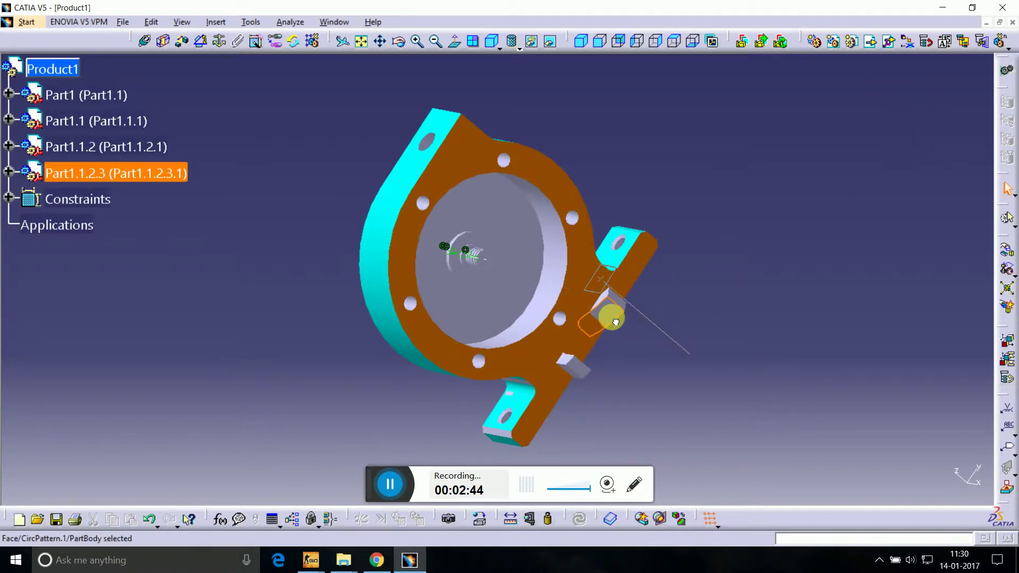
{"action": "mouse_move", "coordinate": [614, 330]}
{"action": "left_mouse_down"}
{"action": "mouse_move", "coordinate": [614, 309]}
{"action": "mouse_move", "coordinate": [825, 278]}
{"action": "left_mouse_up"}
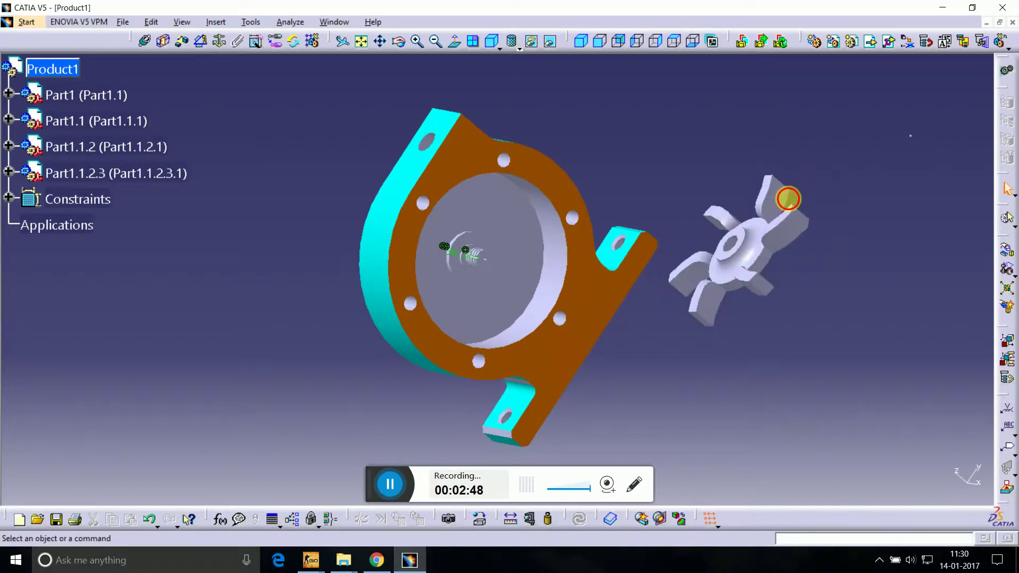
{"action": "left_click_drag", "start_coordinate": [788, 198], "coordinate": [875, 152]}
Step: Colour the pulley's hub face magenta in its graphic properties
{"action": "right_click", "coordinate": [749, 246]}
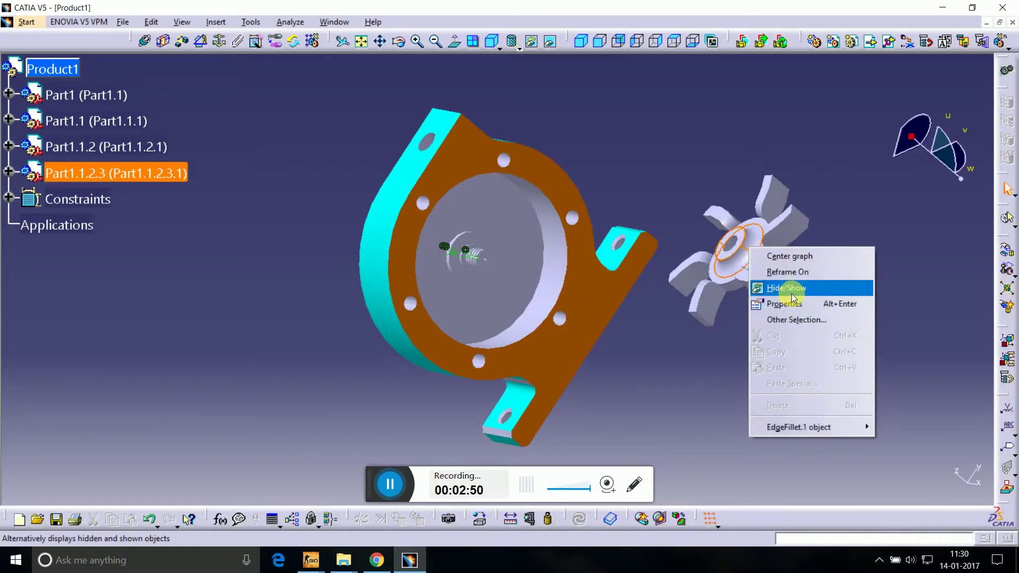
{"action": "left_click", "coordinate": [780, 302]}
{"action": "left_click", "coordinate": [803, 155]}
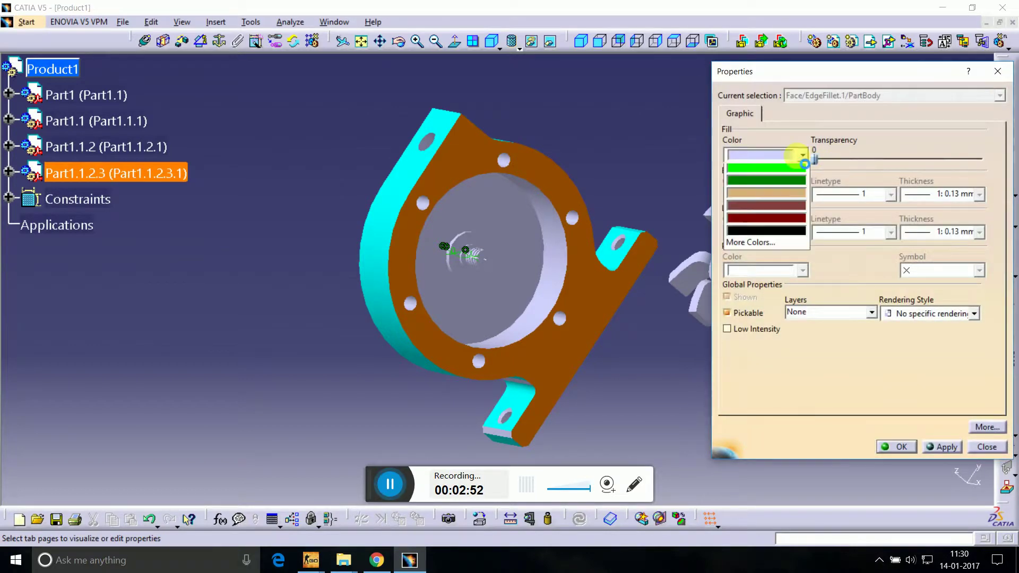
{"action": "left_click", "coordinate": [789, 255]}
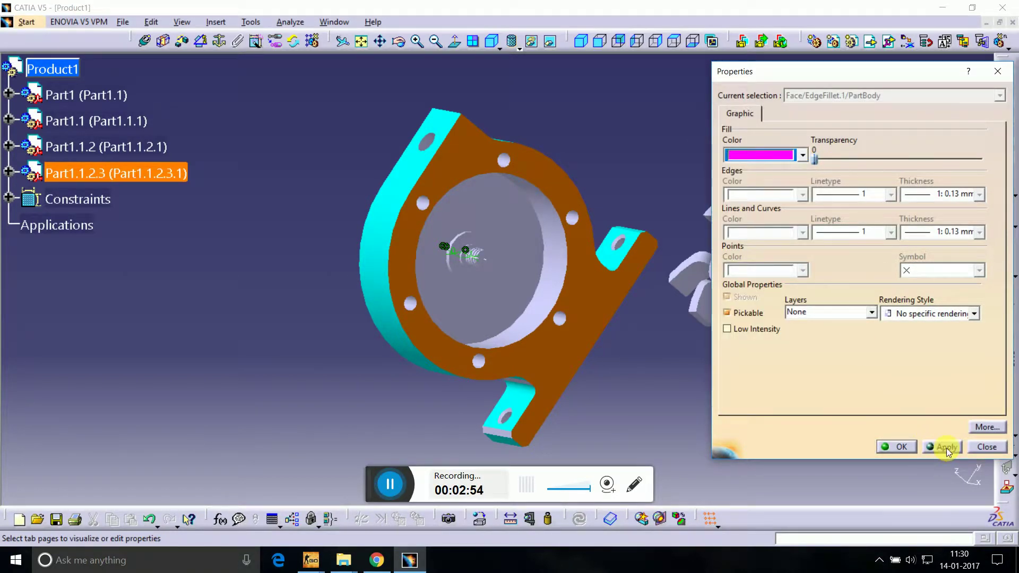
{"action": "left_click", "coordinate": [886, 446]}
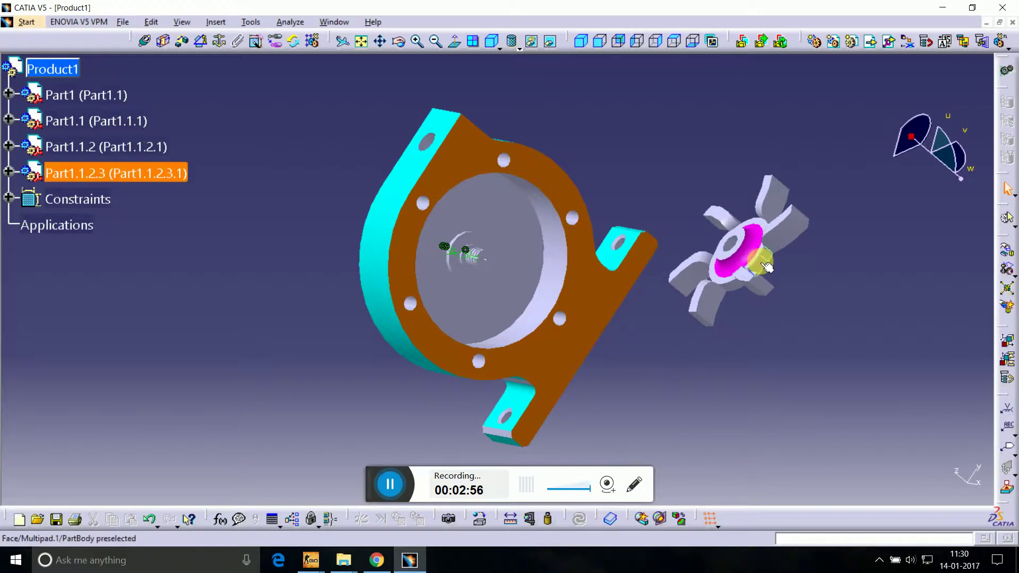
Step: Create Coincidence.5 between the pulley hub axis and the shaft axis, then update
{"action": "left_click", "coordinate": [144, 47]}
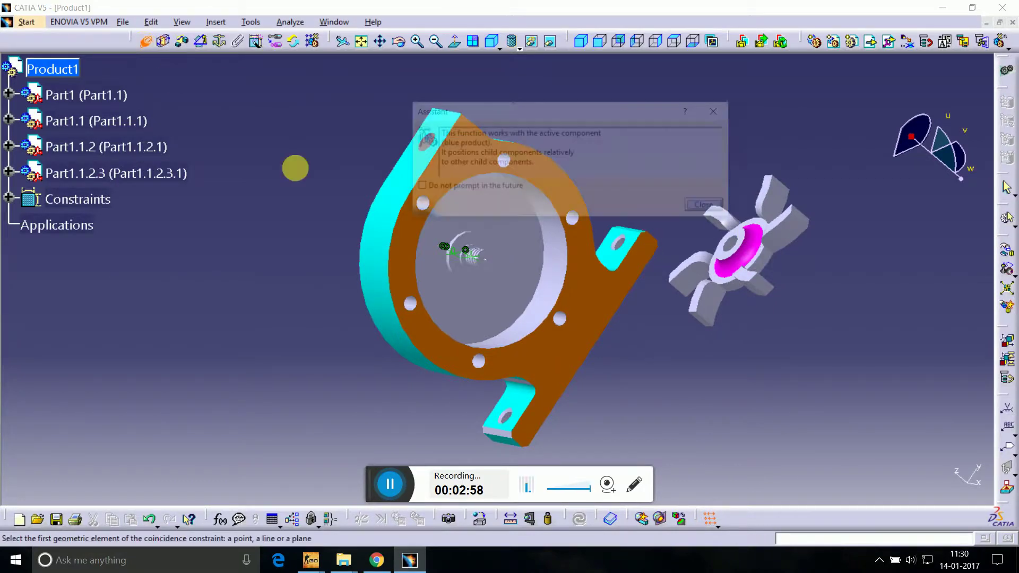
{"action": "left_click", "coordinate": [710, 206]}
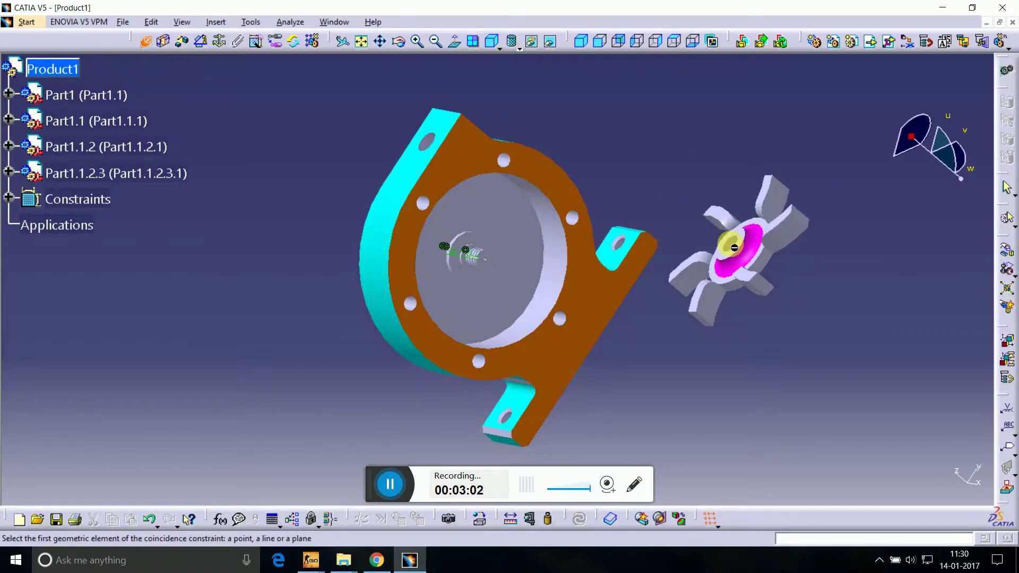
{"action": "left_click", "coordinate": [734, 248]}
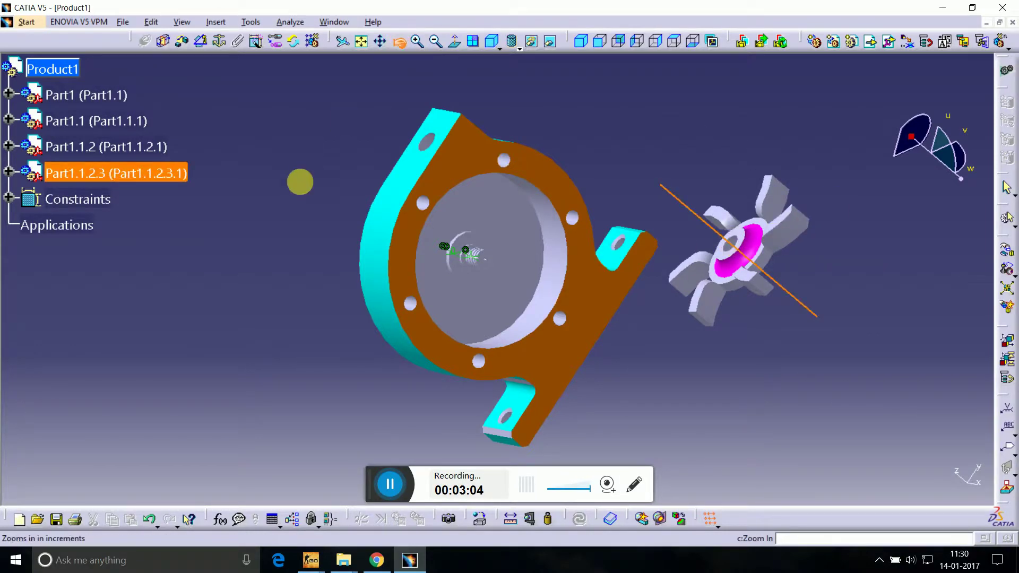
{"action": "left_click_drag", "start_coordinate": [300, 182], "coordinate": [478, 238]}
{"action": "left_click", "coordinate": [483, 240]}
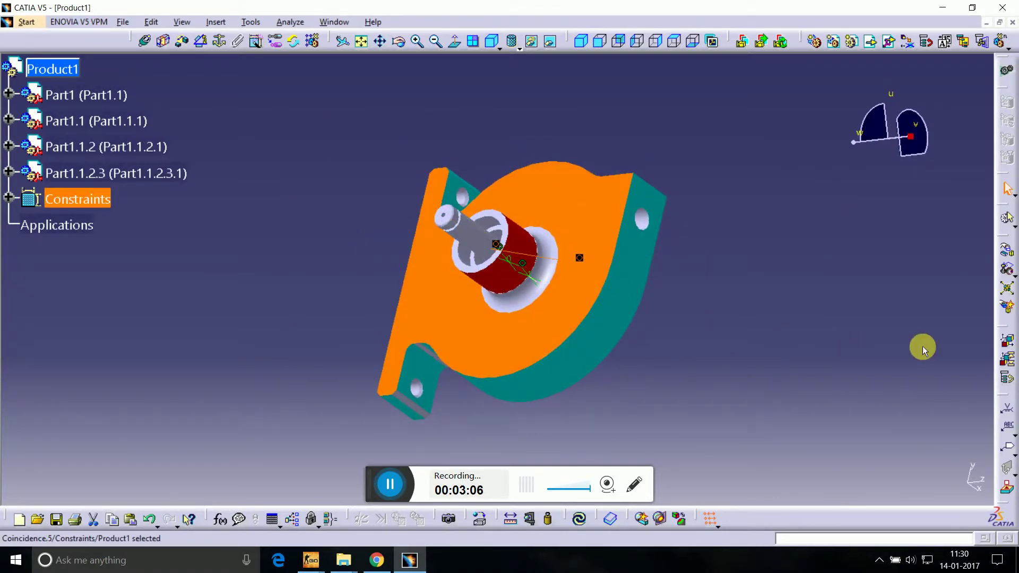
{"action": "key", "text": "ctrl+u"}
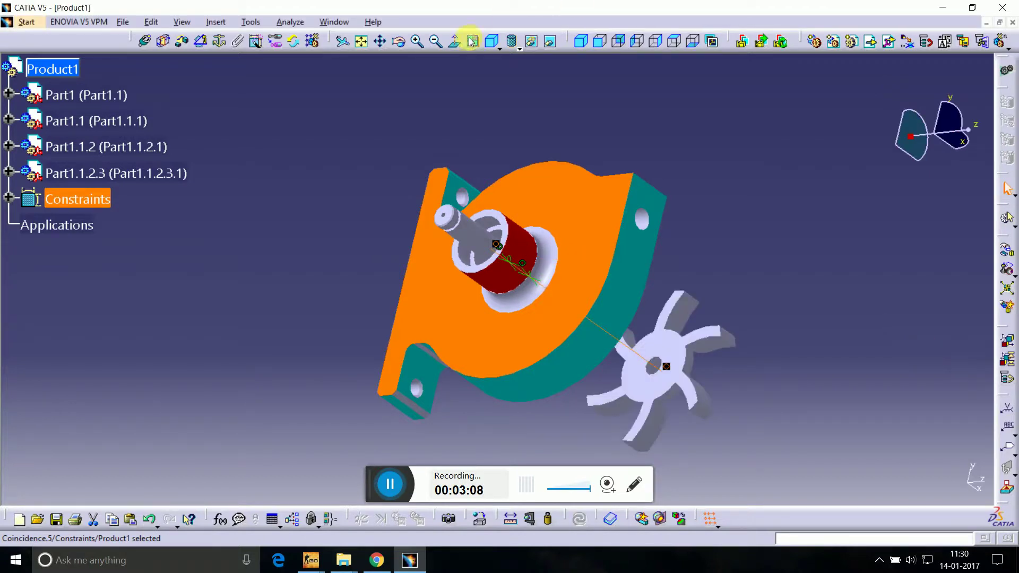
Step: Add Offset.6 (Opposite) between the housing face and the pulley face
{"action": "left_click_drag", "start_coordinate": [590, 129], "coordinate": [441, 243]}
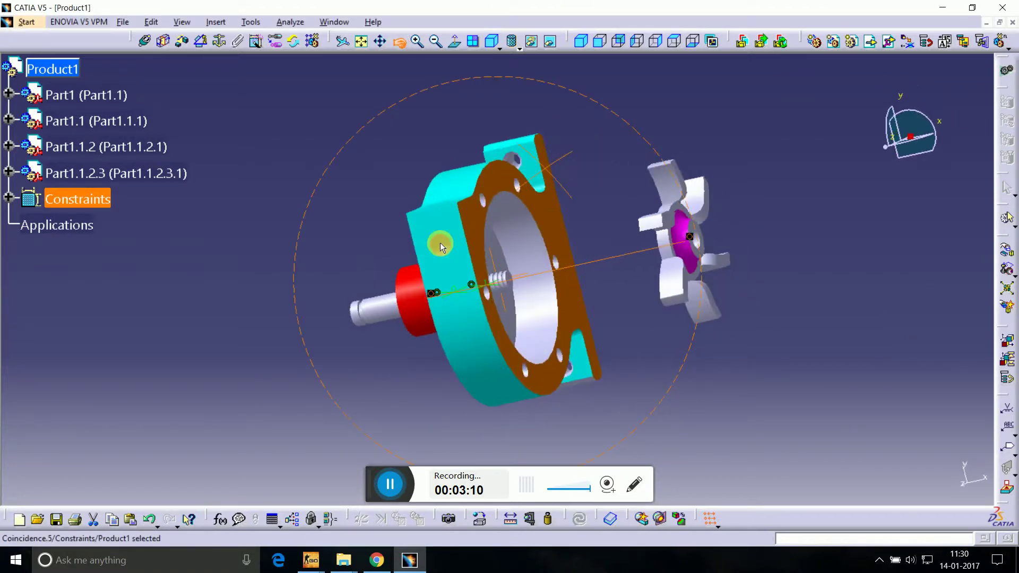
{"action": "left_click", "coordinate": [417, 41]}
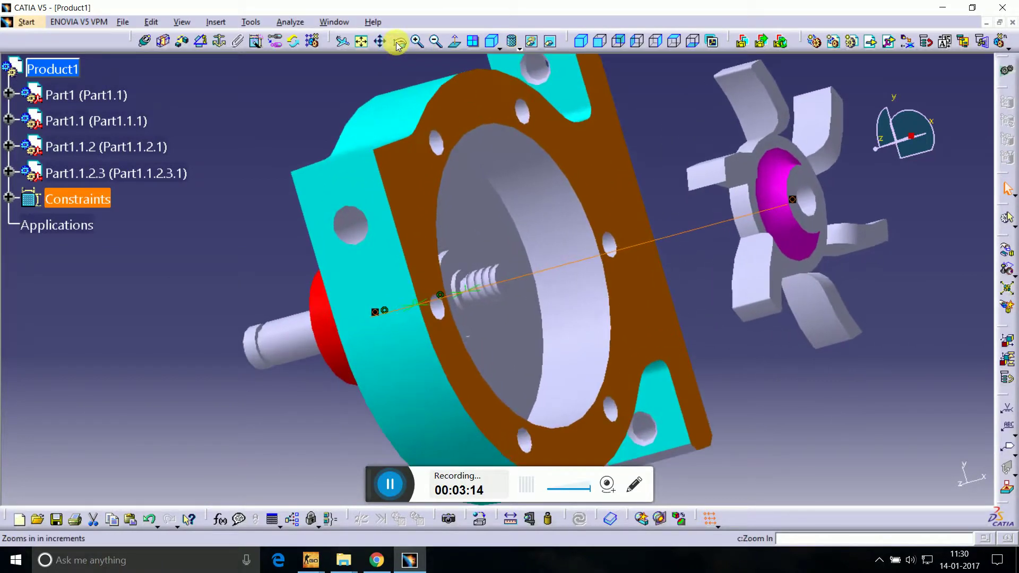
{"action": "left_click_drag", "start_coordinate": [507, 138], "coordinate": [456, 184]}
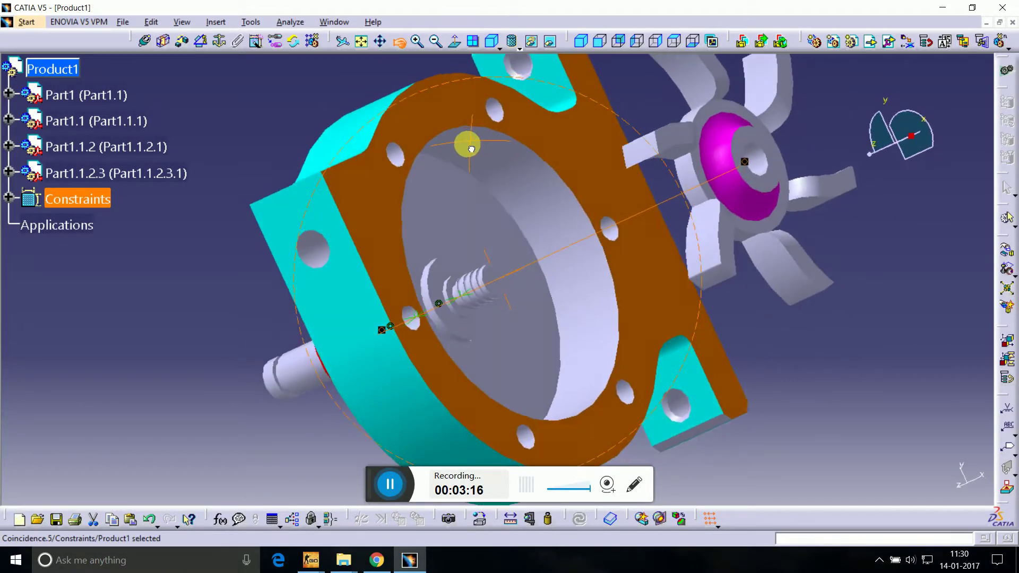
{"action": "mouse_move", "coordinate": [456, 184]}
{"action": "middle_mouse_down"}
{"action": "mouse_move", "coordinate": [509, 193]}
{"action": "mouse_move", "coordinate": [543, 168]}
{"action": "mouse_move", "coordinate": [567, 175]}
{"action": "middle_mouse_up"}
{"action": "left_click", "coordinate": [200, 41]}
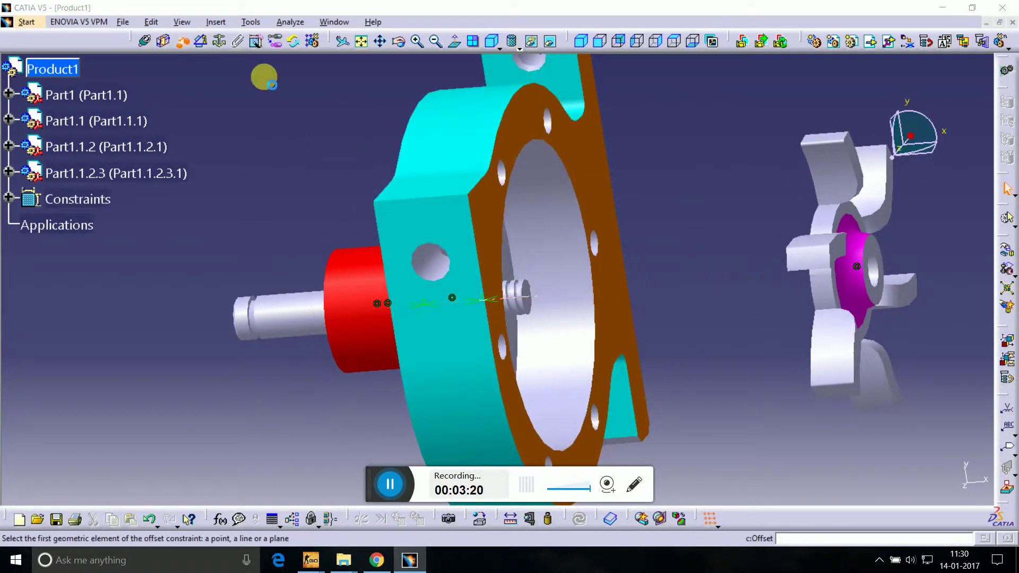
{"action": "left_click", "coordinate": [706, 208]}
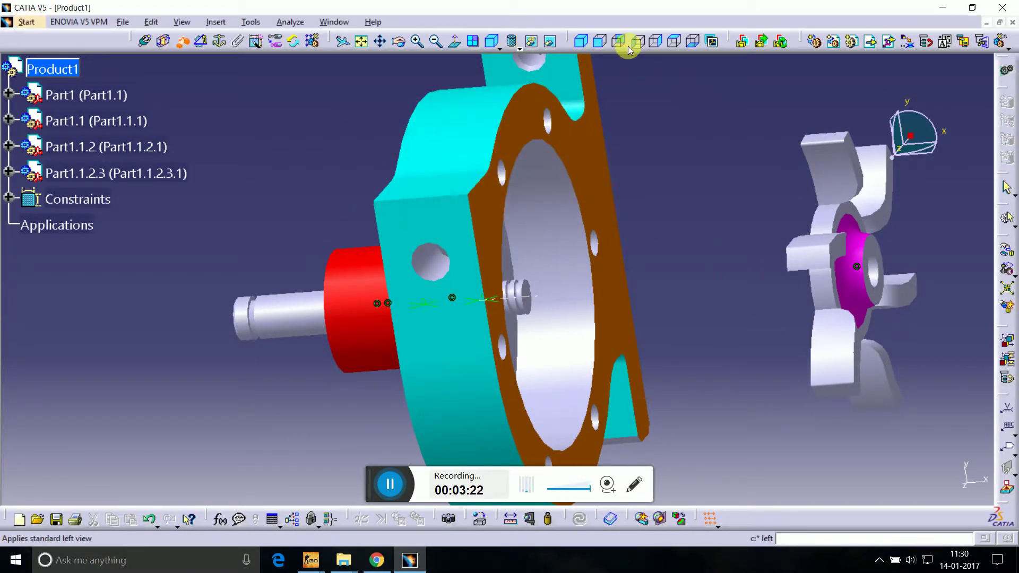
{"action": "mouse_move", "coordinate": [398, 41]}
{"action": "left_mouse_down"}
{"action": "mouse_move", "coordinate": [421, 39]}
{"action": "mouse_move", "coordinate": [405, 39]}
{"action": "mouse_move", "coordinate": [732, 200]}
{"action": "mouse_move", "coordinate": [622, 240]}
{"action": "left_mouse_up"}
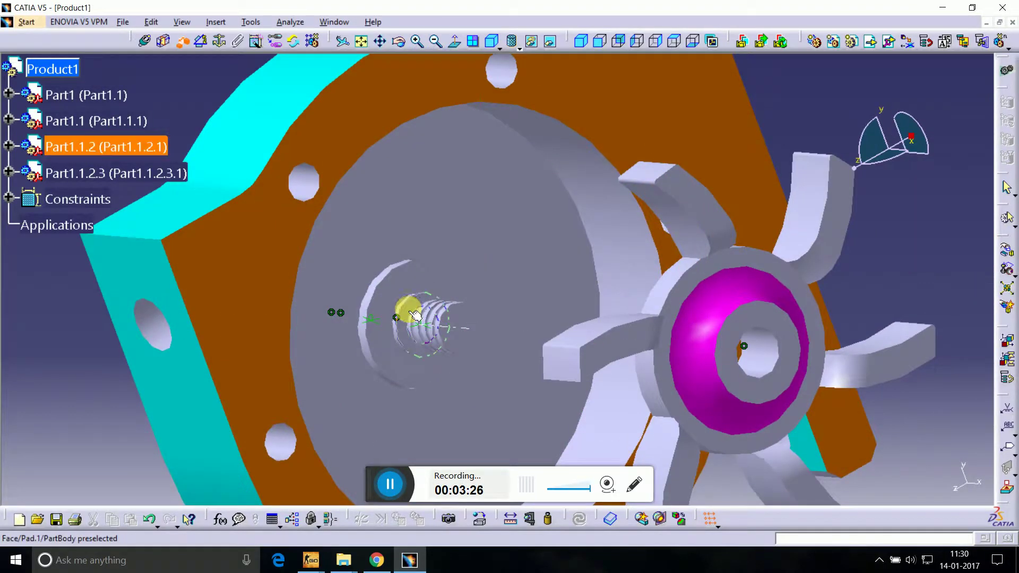
{"action": "left_click", "coordinate": [438, 101]}
{"action": "mouse_move", "coordinate": [398, 42]}
{"action": "left_mouse_down"}
{"action": "mouse_move", "coordinate": [377, 103]}
{"action": "mouse_move", "coordinate": [541, 302]}
{"action": "mouse_move", "coordinate": [641, 284]}
{"action": "mouse_move", "coordinate": [666, 250]}
{"action": "left_mouse_up"}
{"action": "left_click", "coordinate": [937, 359]}
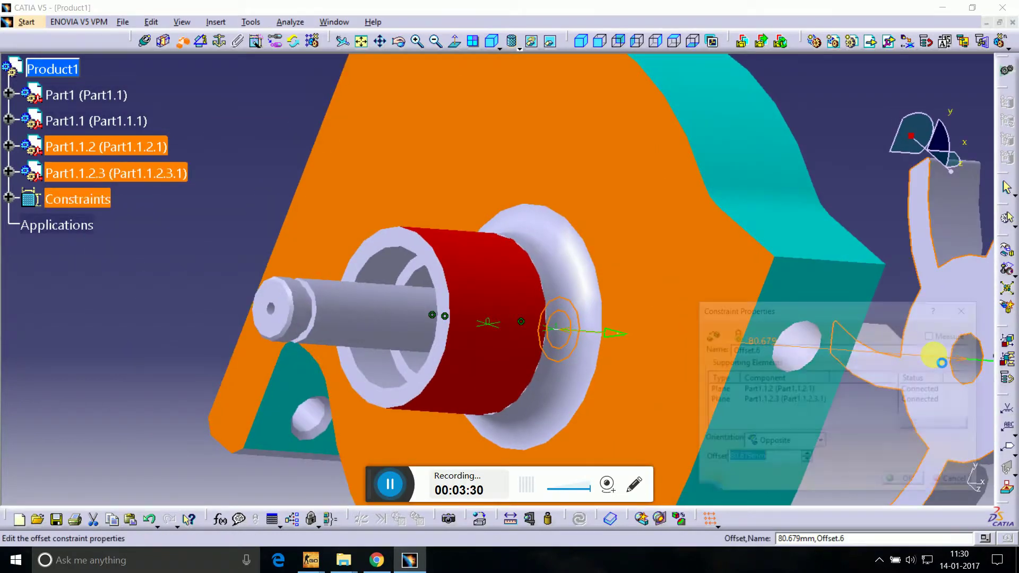
{"action": "type", "text": "0"}
{"action": "key", "text": "Return"}
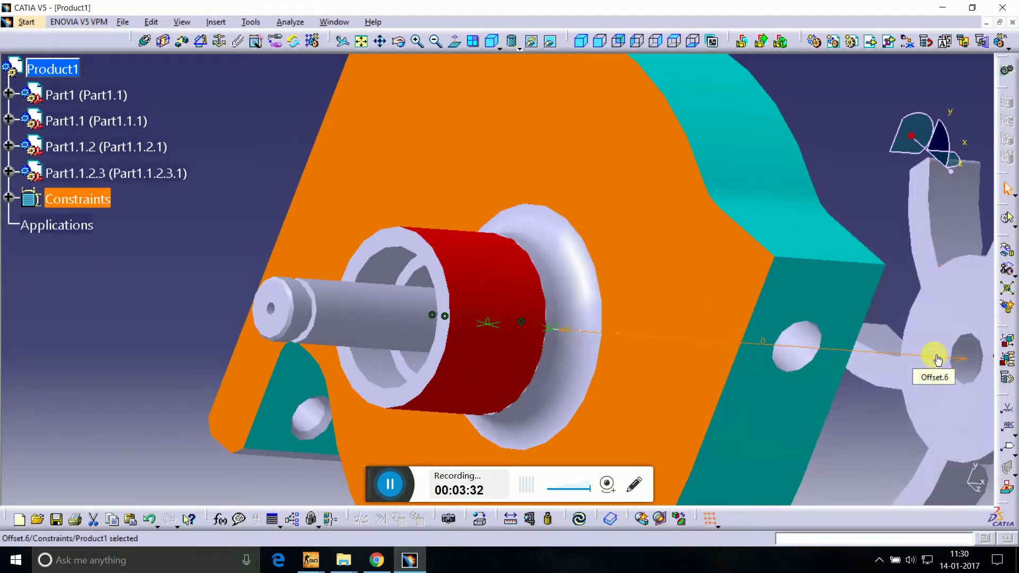
Step: Update the assembly and view the pulley seated inside the housing
{"action": "left_click", "coordinate": [580, 520]}
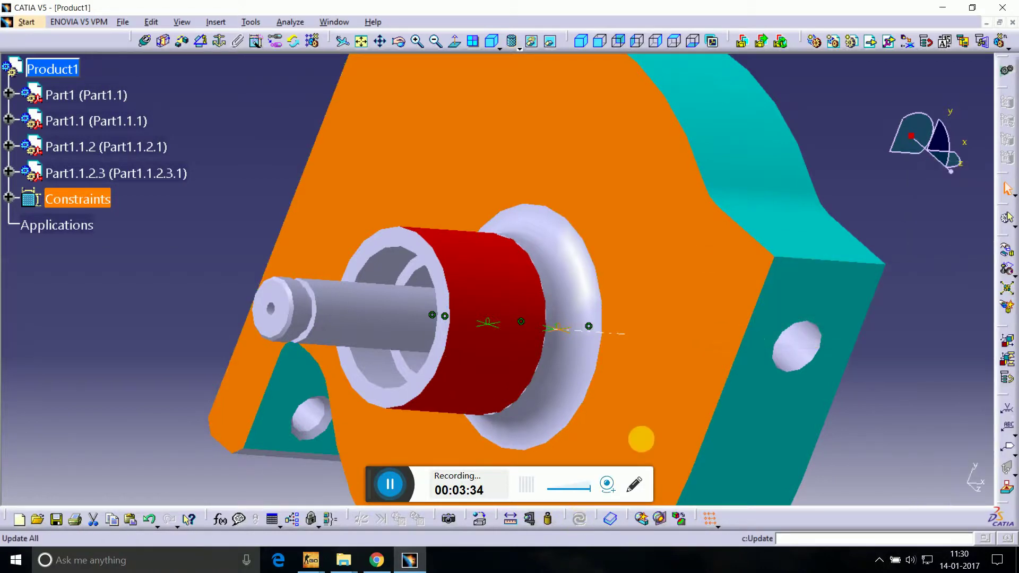
{"action": "left_click_drag", "start_coordinate": [868, 336], "coordinate": [512, 240]}
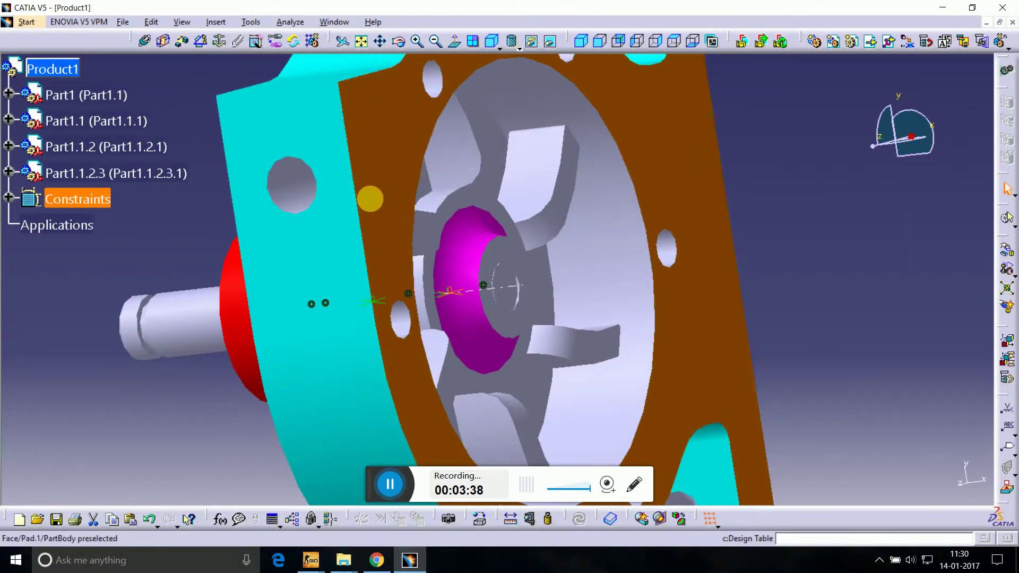
{"action": "left_click", "coordinate": [437, 42]}
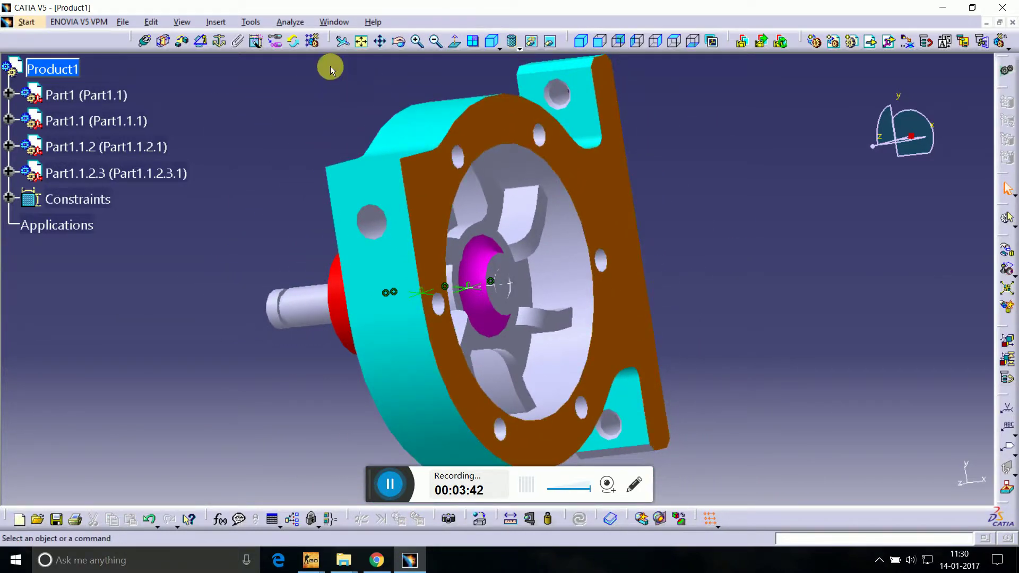
{"action": "left_click_drag", "start_coordinate": [699, 247], "coordinate": [580, 262]}
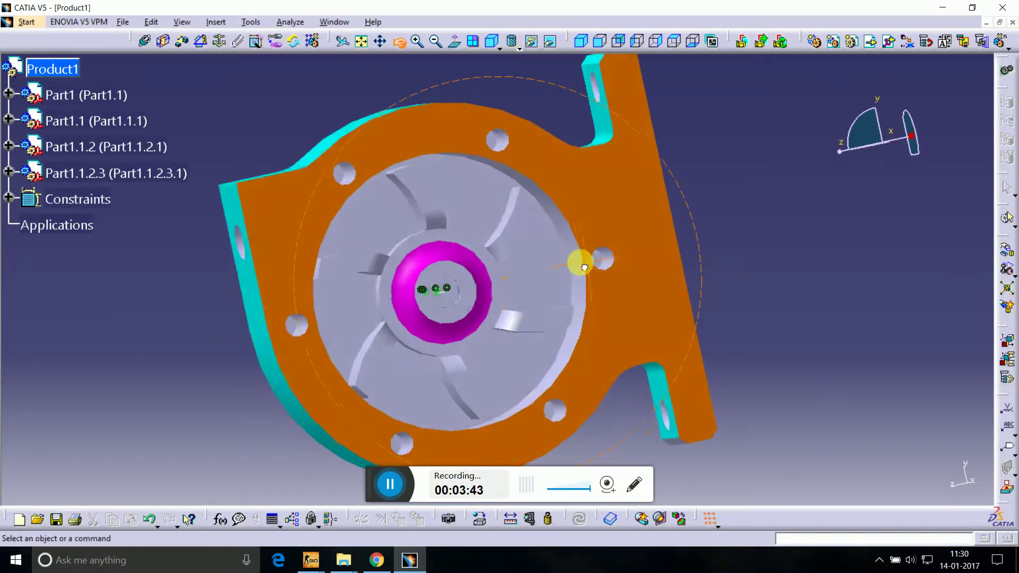
Step: Set the whole Part1.1.2.3 impeller's colour to magenta in Properties, then orbit to view it
{"action": "right_click", "coordinate": [135, 173]}
{"action": "left_click", "coordinate": [202, 231]}
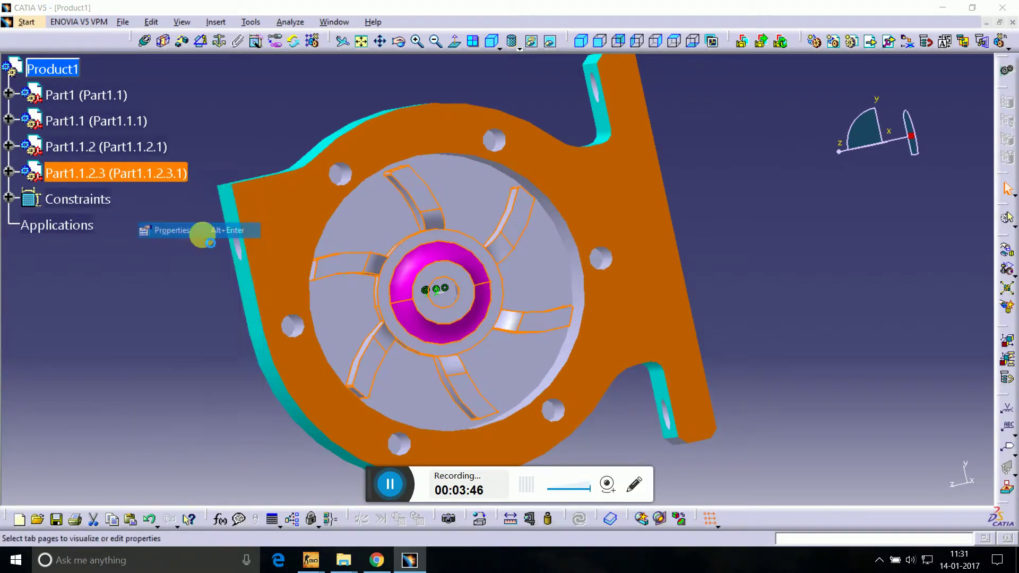
{"action": "left_click", "coordinate": [773, 154]}
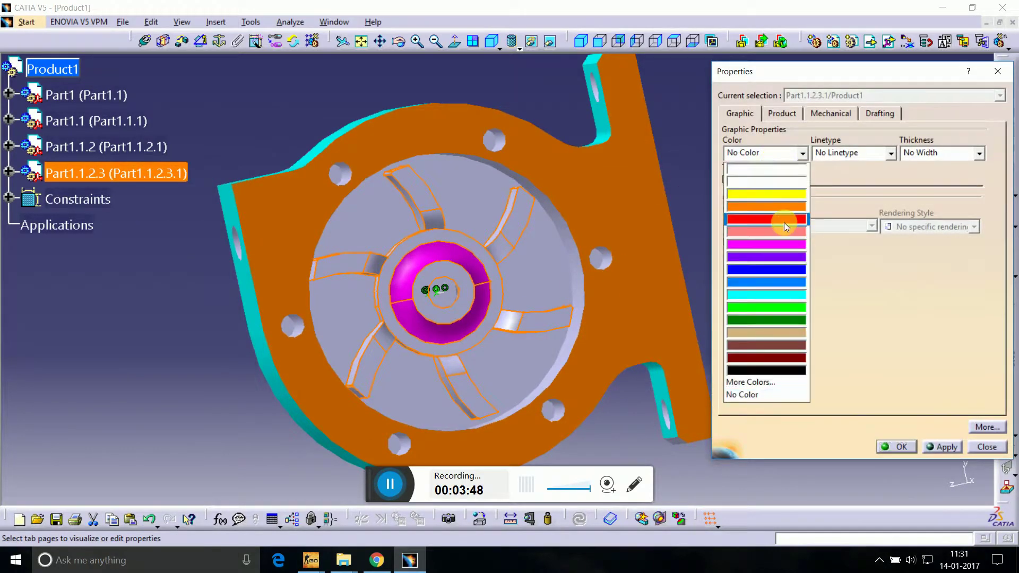
{"action": "left_click", "coordinate": [789, 246]}
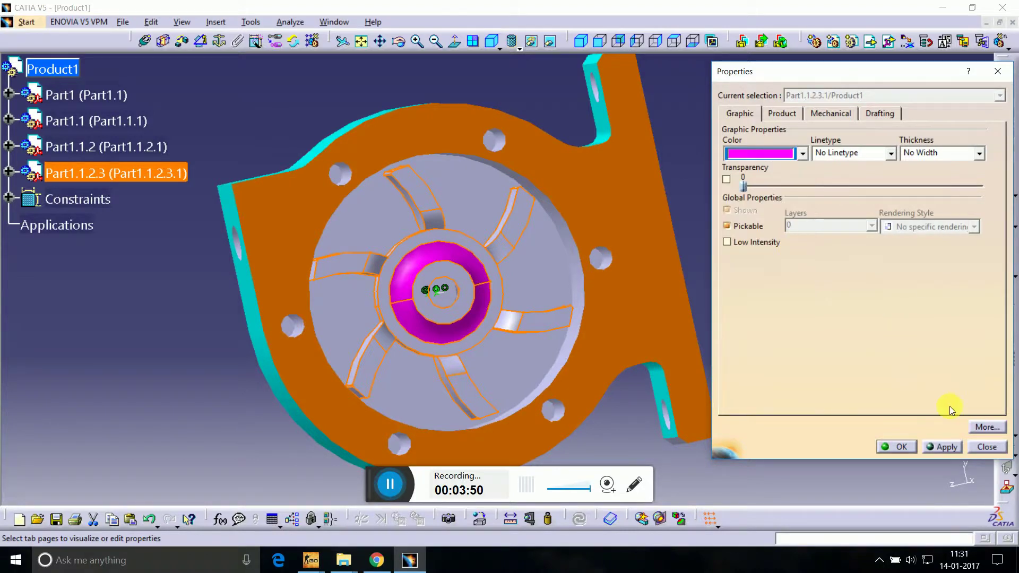
{"action": "left_click", "coordinate": [948, 450]}
{"action": "left_click", "coordinate": [901, 447]}
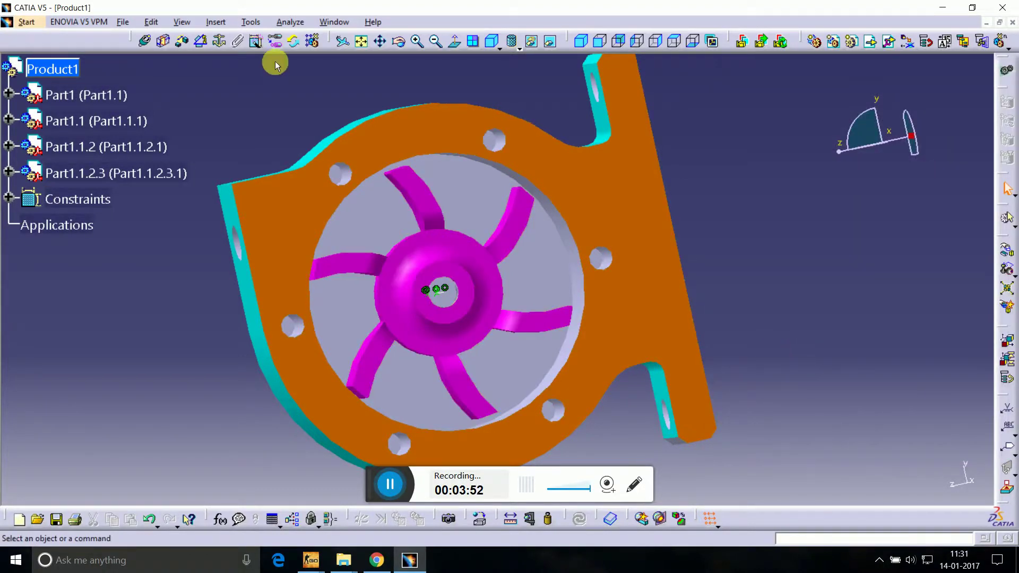
{"action": "middle_click_drag", "start_coordinate": [398, 185], "coordinate": [505, 189]}
{"action": "left_click", "coordinate": [851, 41]}
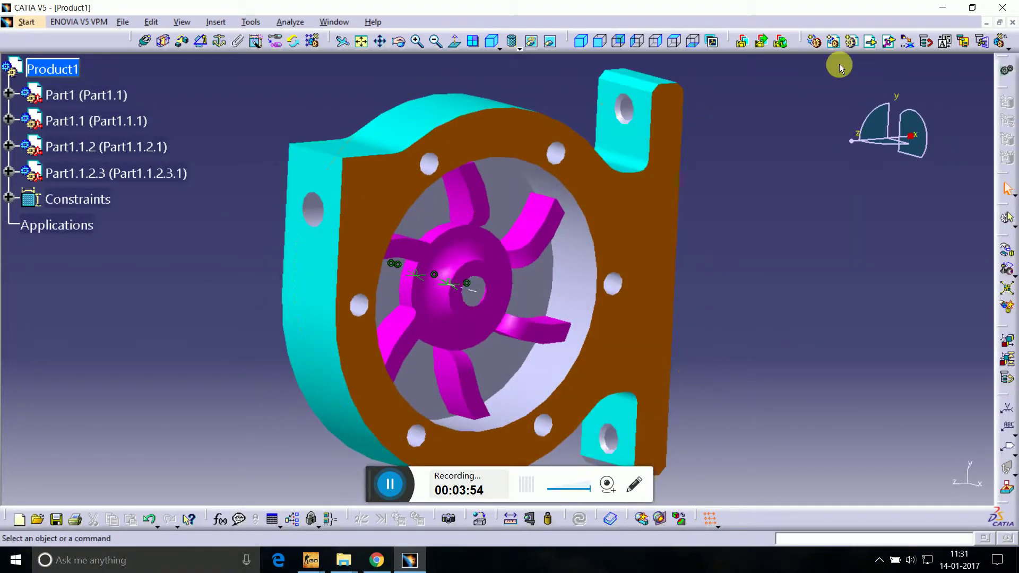
Step: Insert the flange part from the Beam Engine folder into Product1 and place it beside the housing
{"action": "left_click", "coordinate": [56, 68]}
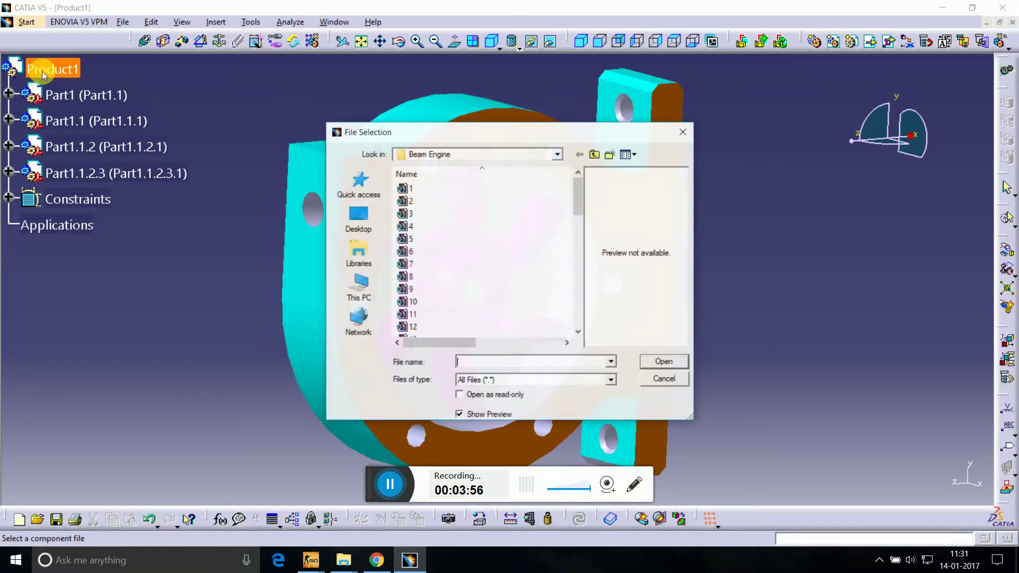
{"action": "left_click", "coordinate": [425, 275]}
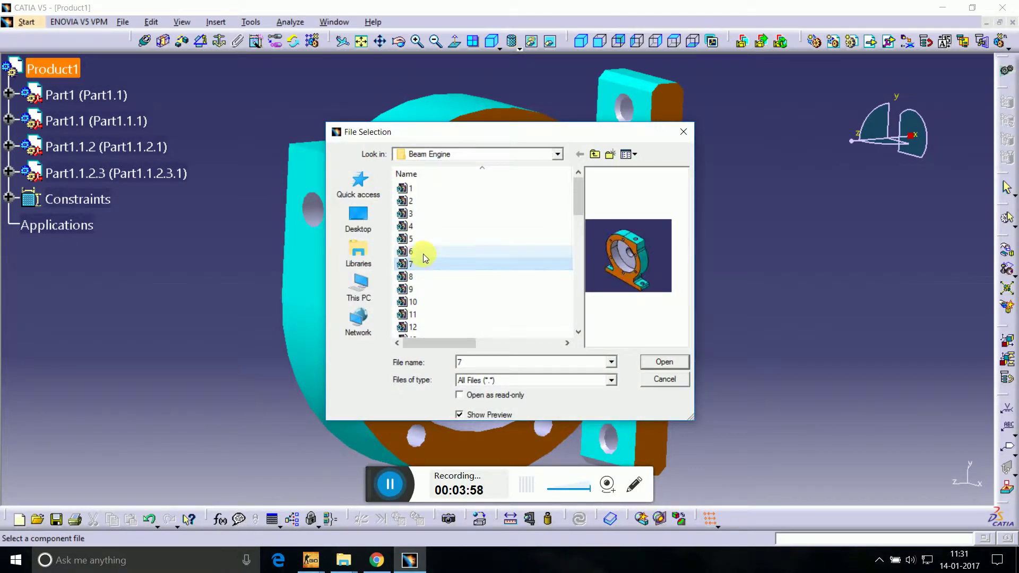
{"action": "left_click", "coordinate": [423, 251]}
{"action": "left_click", "coordinate": [662, 362]}
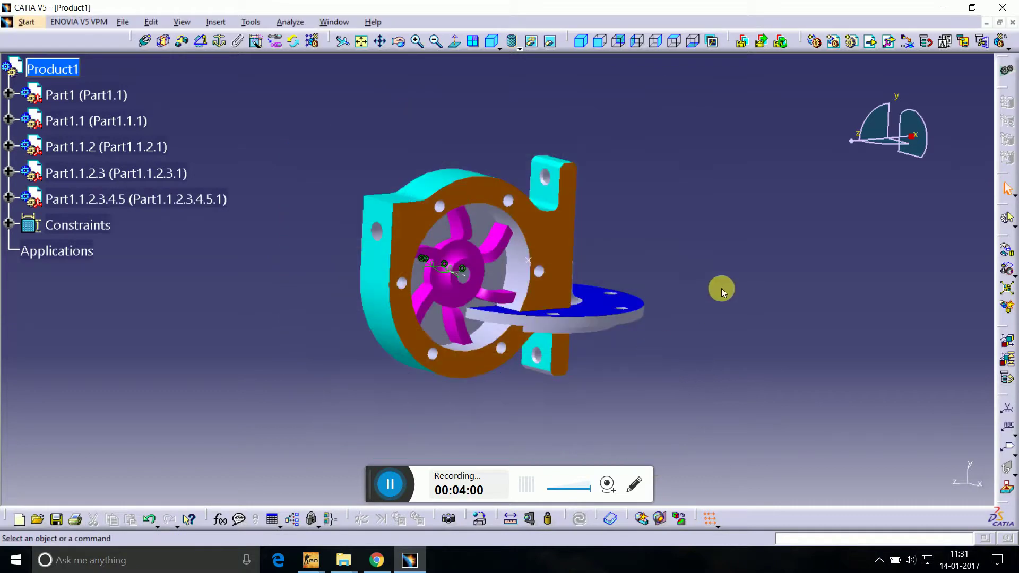
{"action": "left_click_drag", "start_coordinate": [912, 137], "coordinate": [672, 290]}
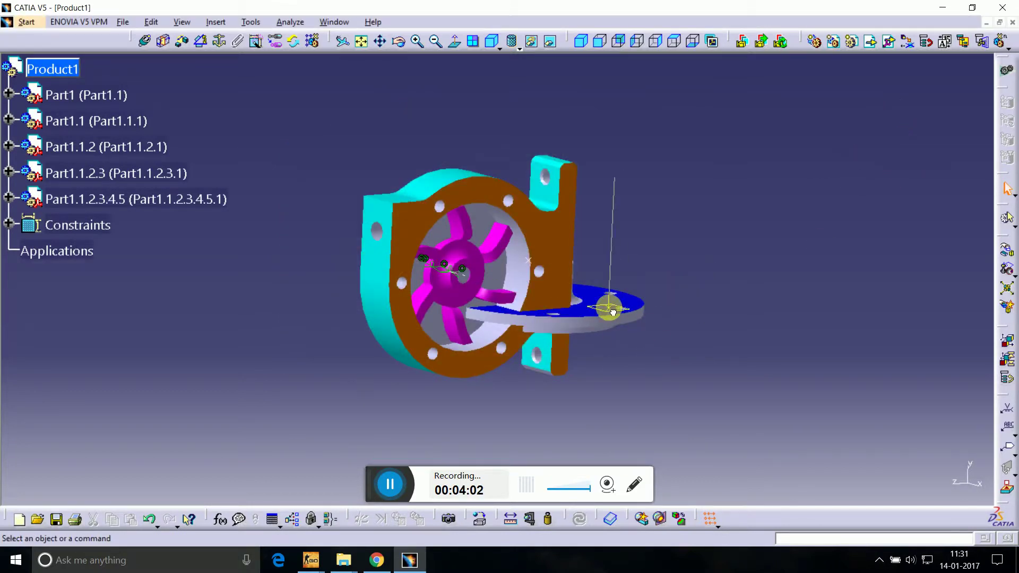
{"action": "mouse_move", "coordinate": [613, 311]}
{"action": "left_mouse_down"}
{"action": "mouse_move", "coordinate": [598, 313]}
{"action": "mouse_move", "coordinate": [781, 257]}
{"action": "mouse_move", "coordinate": [794, 270]}
{"action": "mouse_move", "coordinate": [750, 287]}
{"action": "mouse_move", "coordinate": [764, 293]}
{"action": "mouse_move", "coordinate": [938, 211]}
{"action": "left_mouse_up"}
{"action": "left_click", "coordinate": [848, 206]}
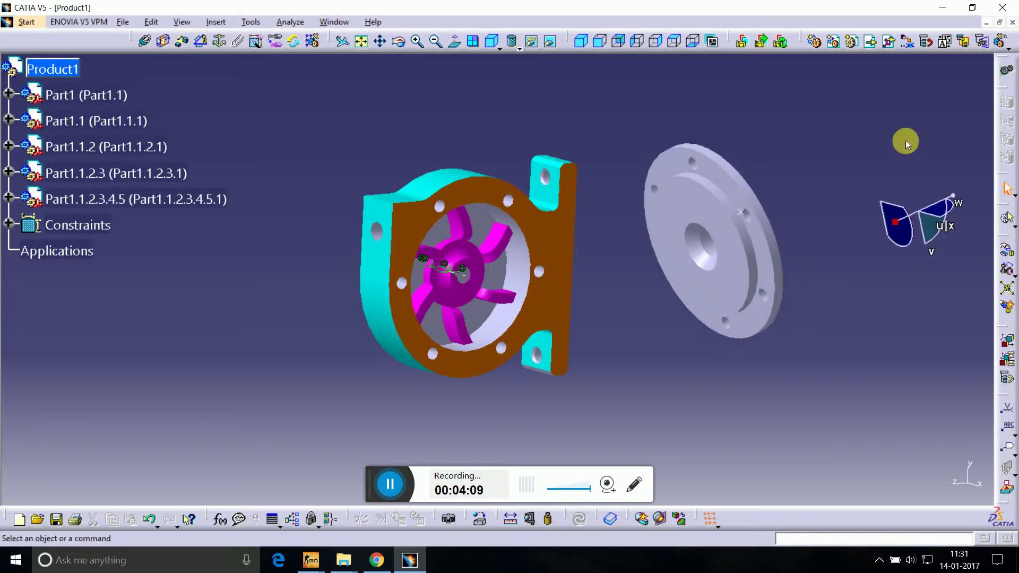
Step: Colour the flange's inner face magenta through its Properties
{"action": "right_click", "coordinate": [687, 196]}
{"action": "left_click", "coordinate": [739, 255]}
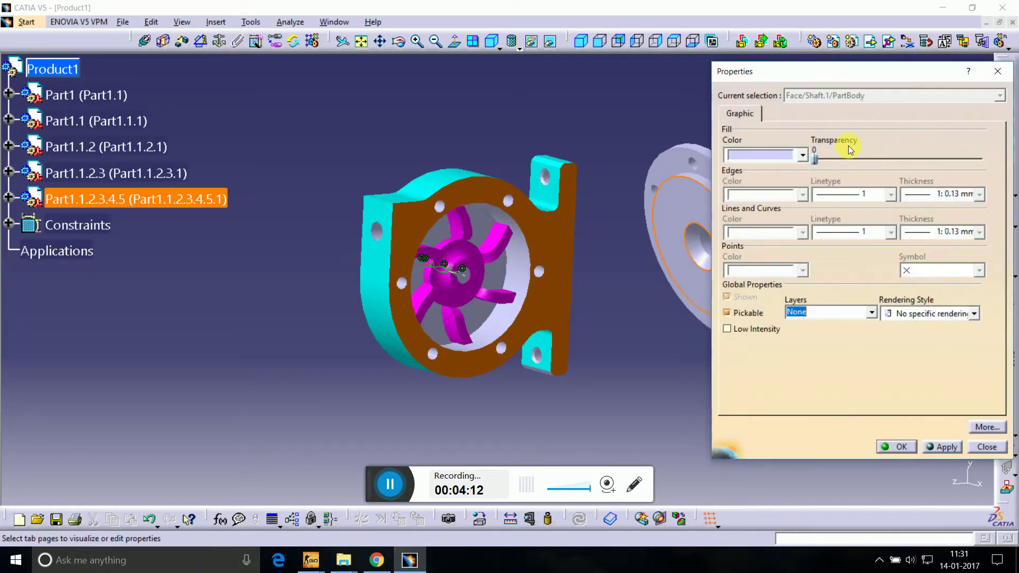
{"action": "left_click", "coordinate": [800, 155]}
{"action": "left_click", "coordinate": [784, 243]}
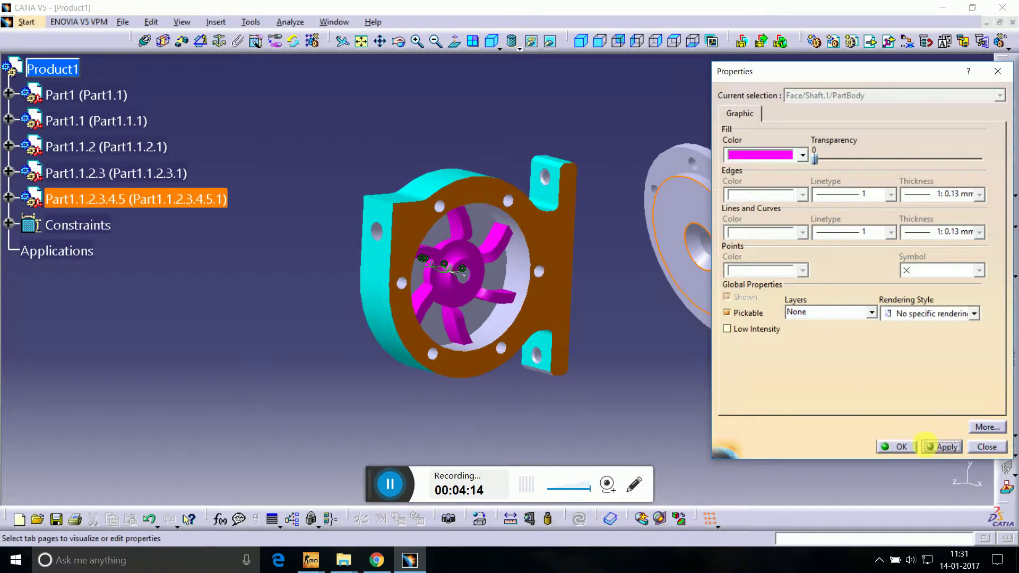
{"action": "left_click", "coordinate": [899, 446]}
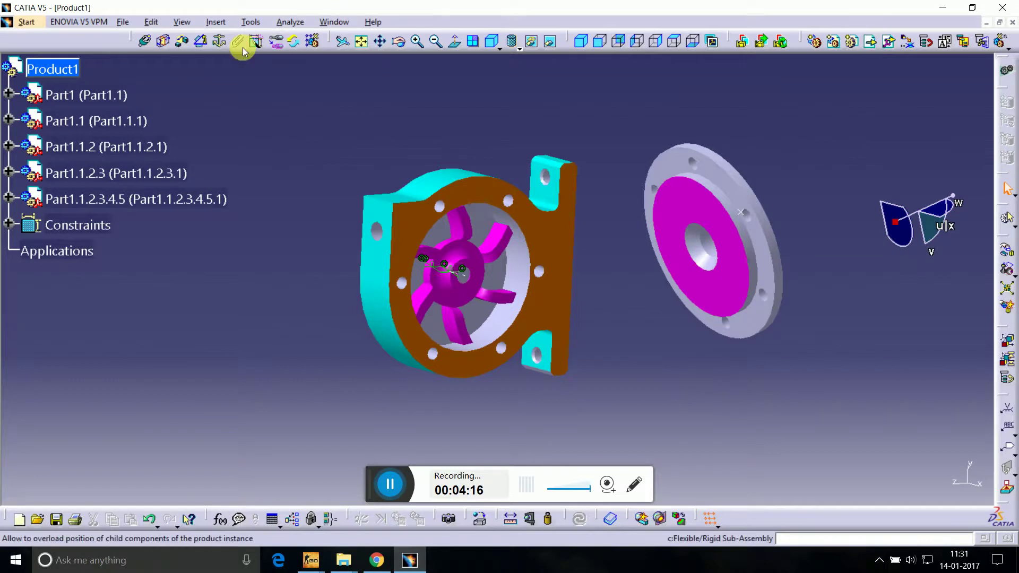
Step: Make the flange axis coincident with the shaft axis and update the assembly
{"action": "left_click", "coordinate": [142, 44]}
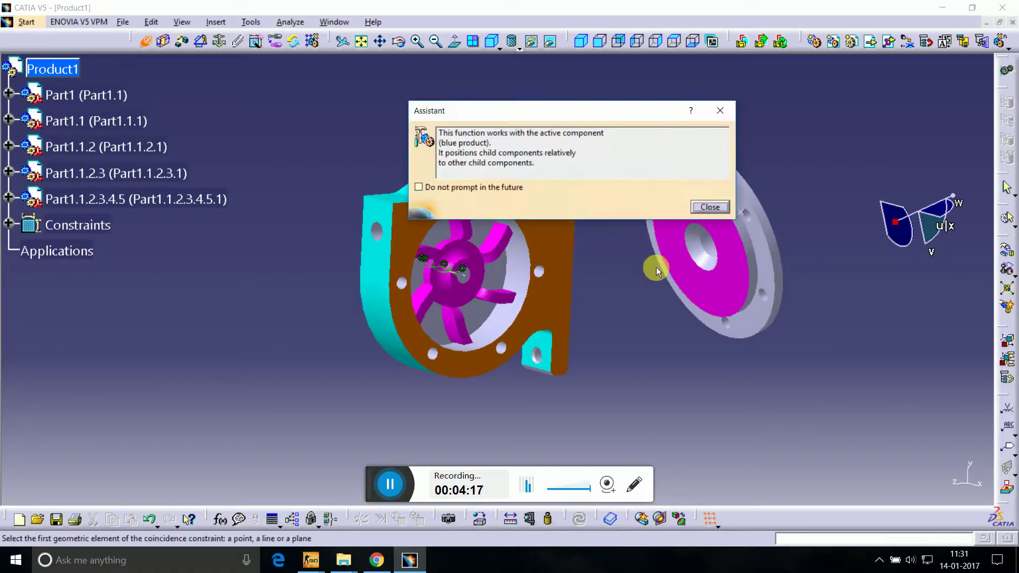
{"action": "left_click", "coordinate": [708, 205]}
{"action": "left_click", "coordinate": [701, 252]}
{"action": "left_click", "coordinate": [398, 41]}
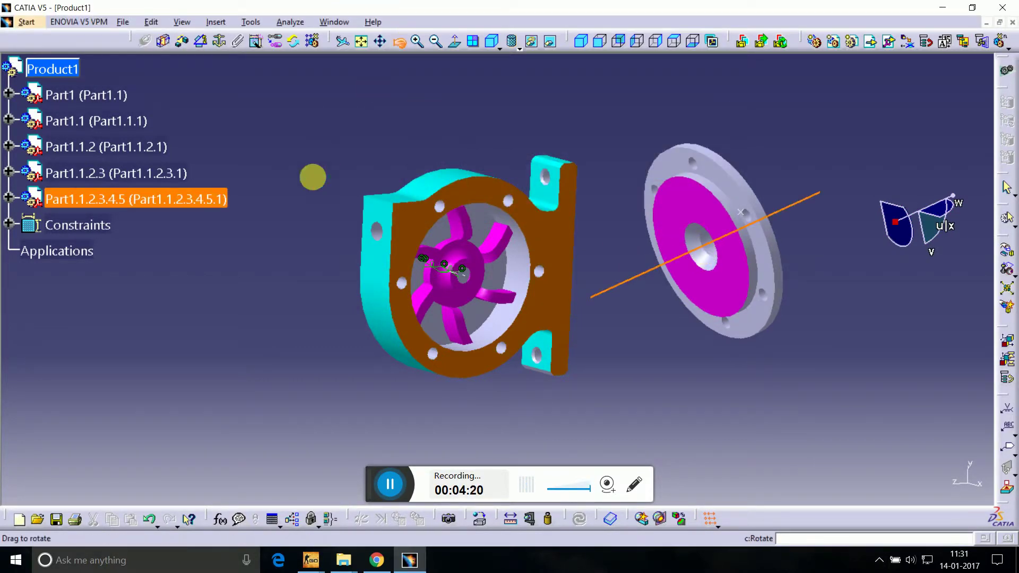
{"action": "left_click_drag", "start_coordinate": [313, 177], "coordinate": [546, 265]}
{"action": "left_click", "coordinate": [547, 266]}
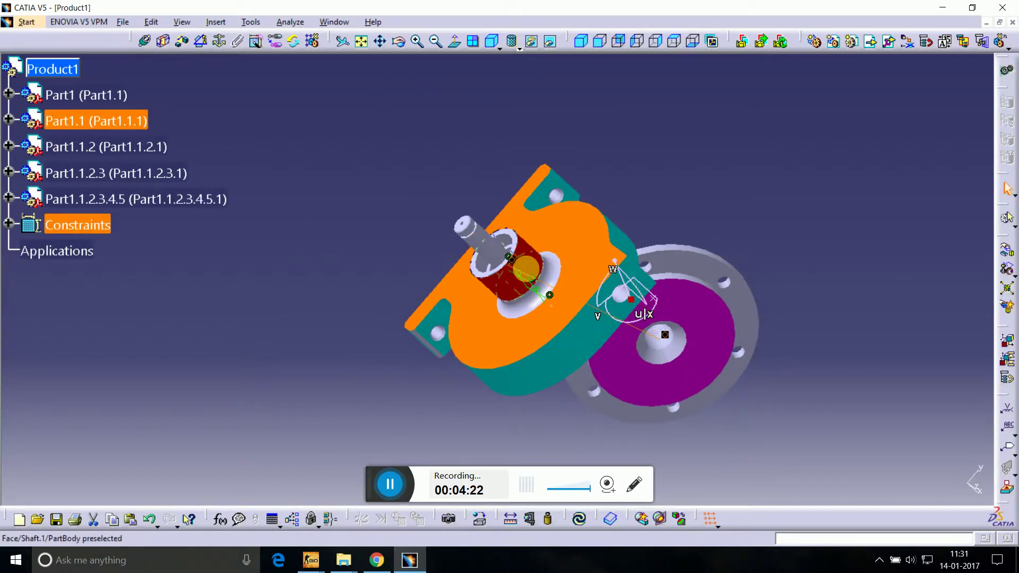
{"action": "key", "text": "ctrl+u"}
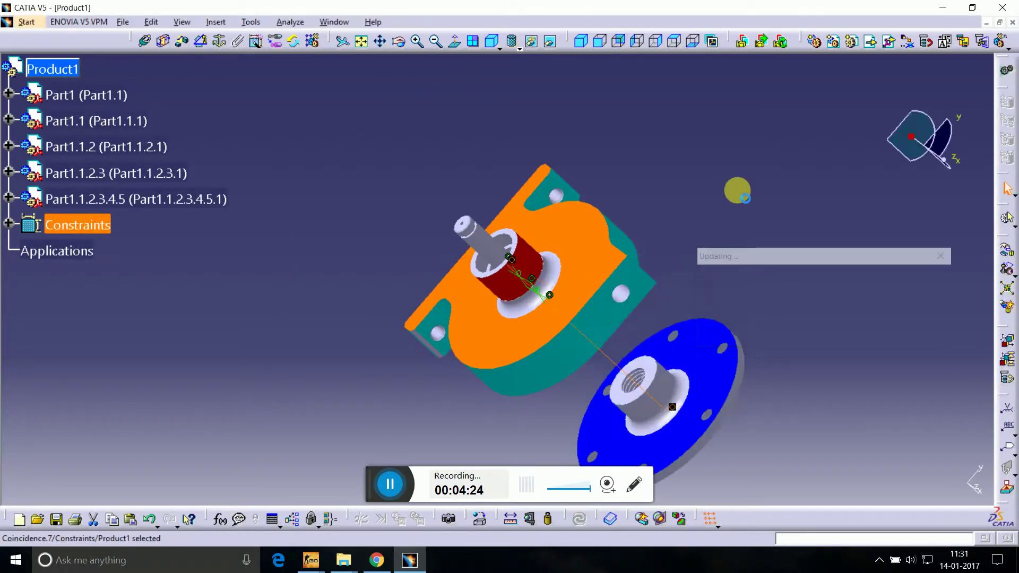
Step: Turn the flange around on its axis with the compass
{"action": "left_click", "coordinate": [397, 41]}
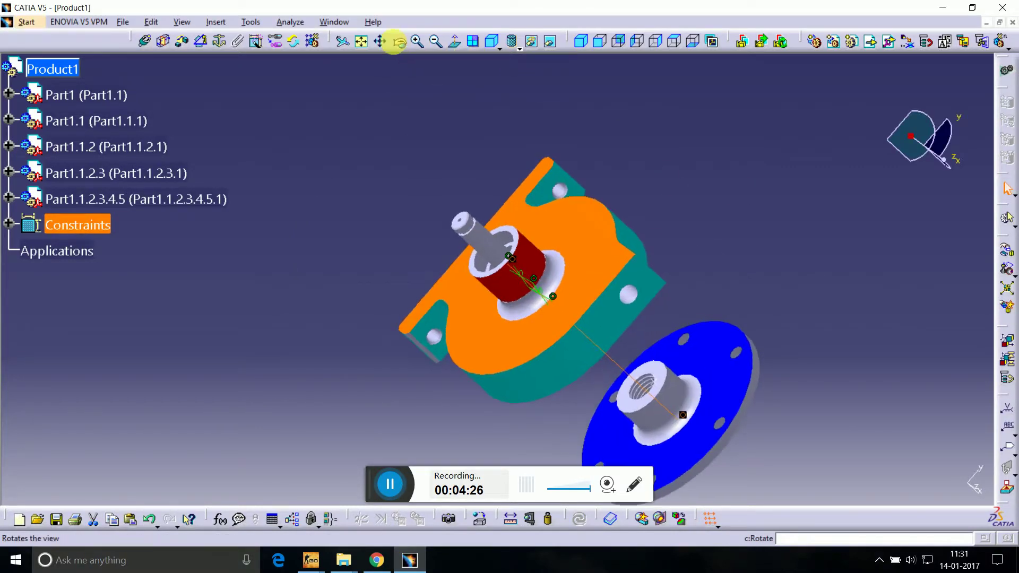
{"action": "mouse_move", "coordinate": [801, 318]}
{"action": "left_mouse_down"}
{"action": "mouse_move", "coordinate": [566, 215]}
{"action": "mouse_move", "coordinate": [590, 214]}
{"action": "left_mouse_up"}
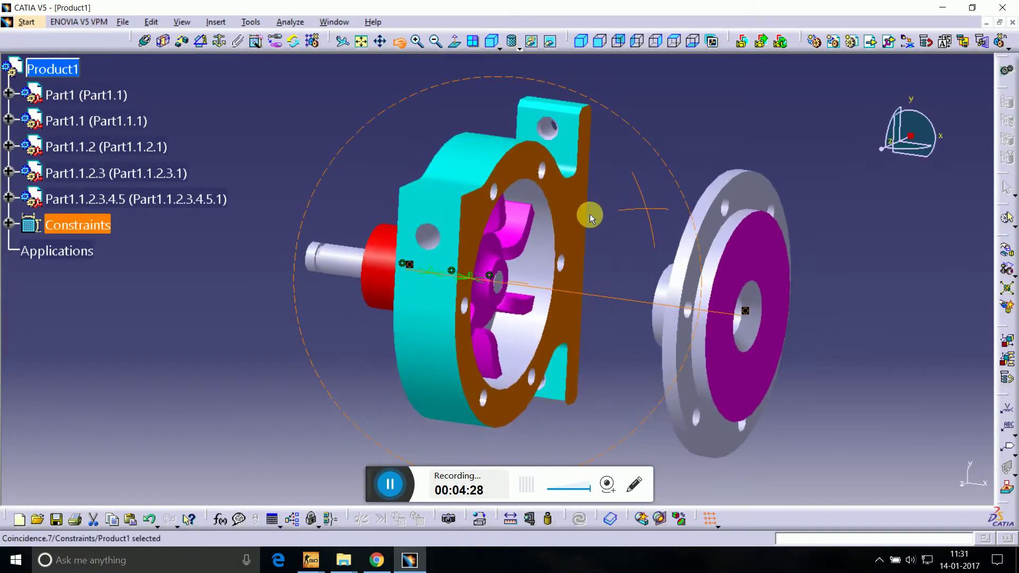
{"action": "mouse_move", "coordinate": [758, 260]}
{"action": "left_mouse_down"}
{"action": "mouse_move", "coordinate": [767, 268]}
{"action": "mouse_move", "coordinate": [708, 284]}
{"action": "mouse_move", "coordinate": [683, 262]}
{"action": "left_mouse_up"}
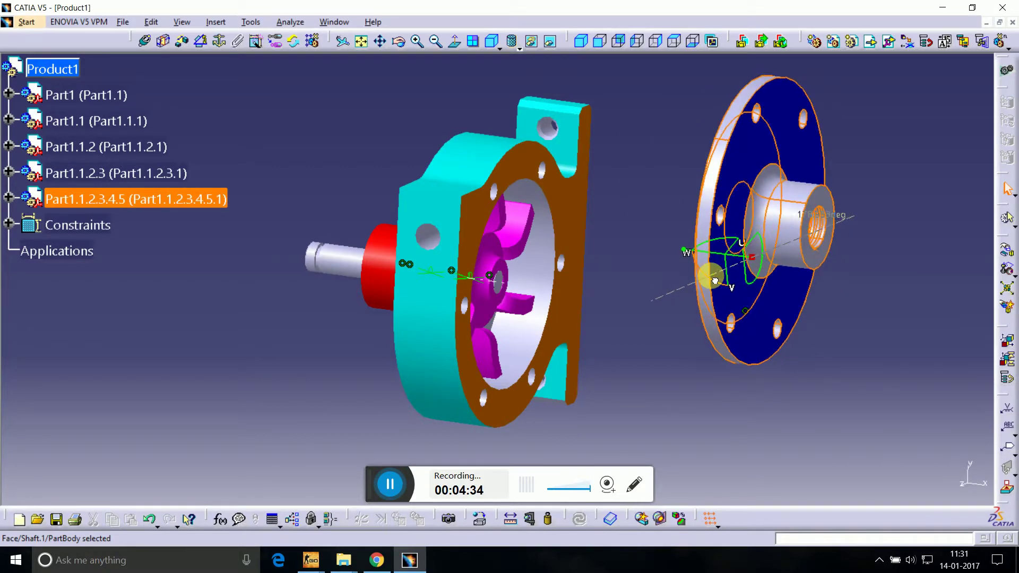
{"action": "left_click", "coordinate": [877, 323]}
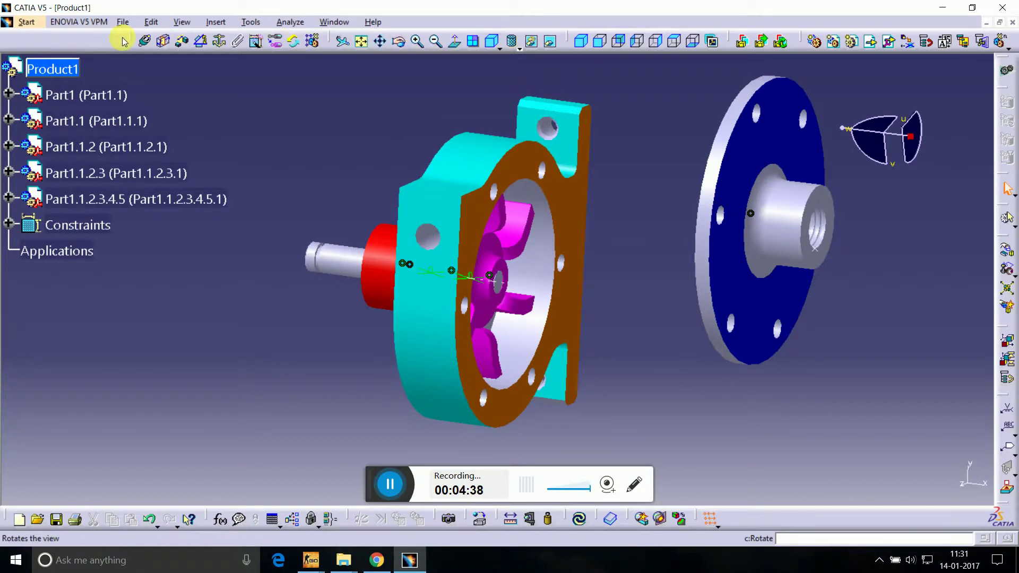
{"action": "left_click", "coordinate": [144, 41]}
{"action": "left_click", "coordinate": [707, 206]}
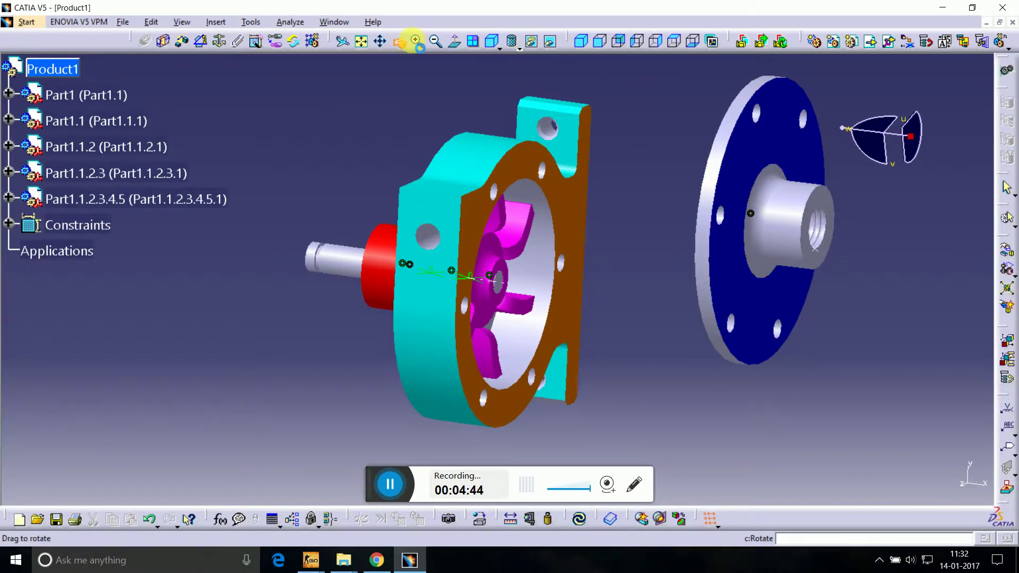
{"action": "left_click", "coordinate": [398, 41]}
Step: Align a flange hole with the matching housing hole axis and update
{"action": "mouse_move", "coordinate": [509, 175]}
{"action": "left_mouse_down"}
{"action": "mouse_move", "coordinate": [595, 181]}
{"action": "mouse_move", "coordinate": [451, 189]}
{"action": "left_mouse_up"}
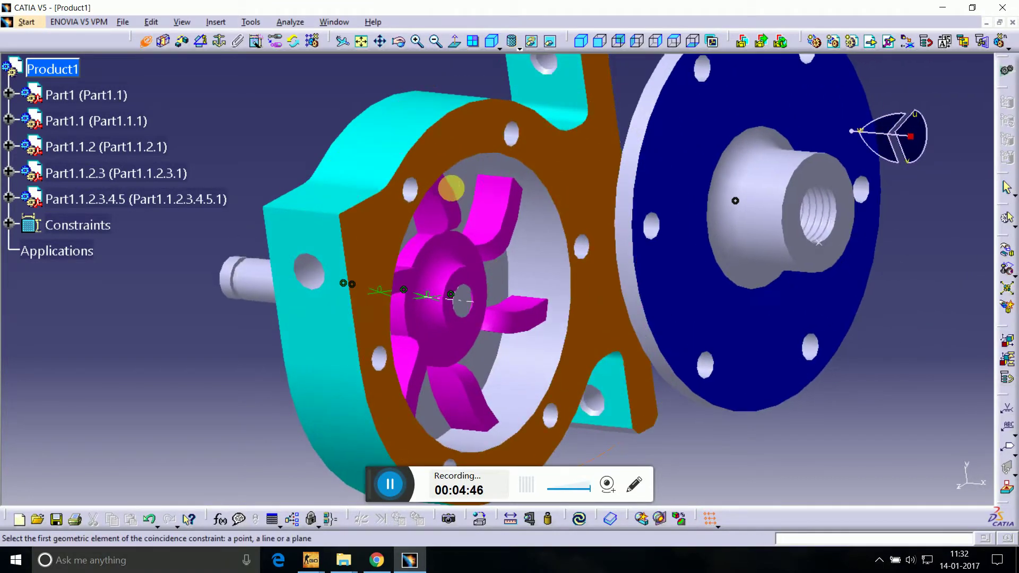
{"action": "left_click", "coordinate": [410, 190]}
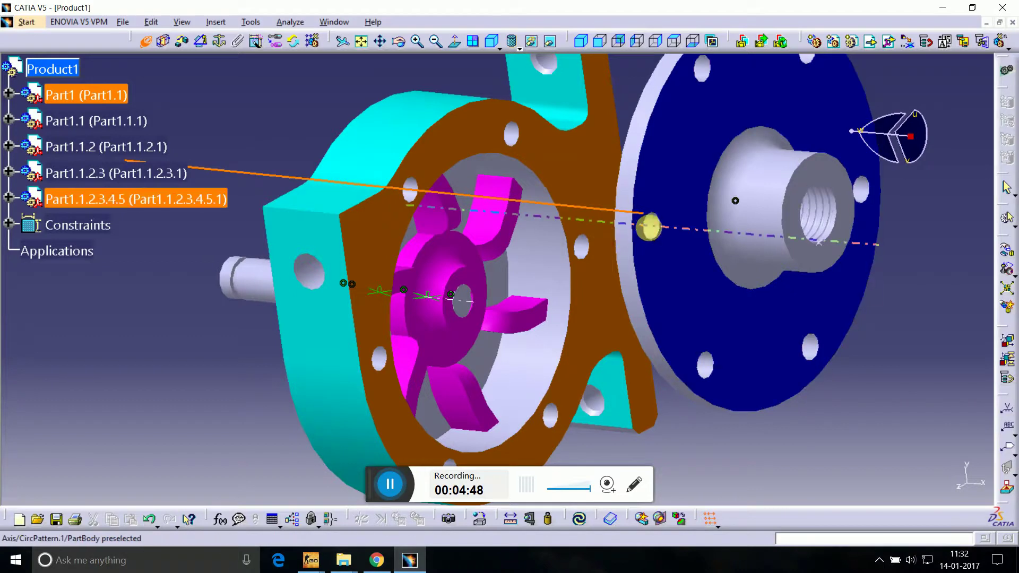
{"action": "left_click", "coordinate": [648, 226]}
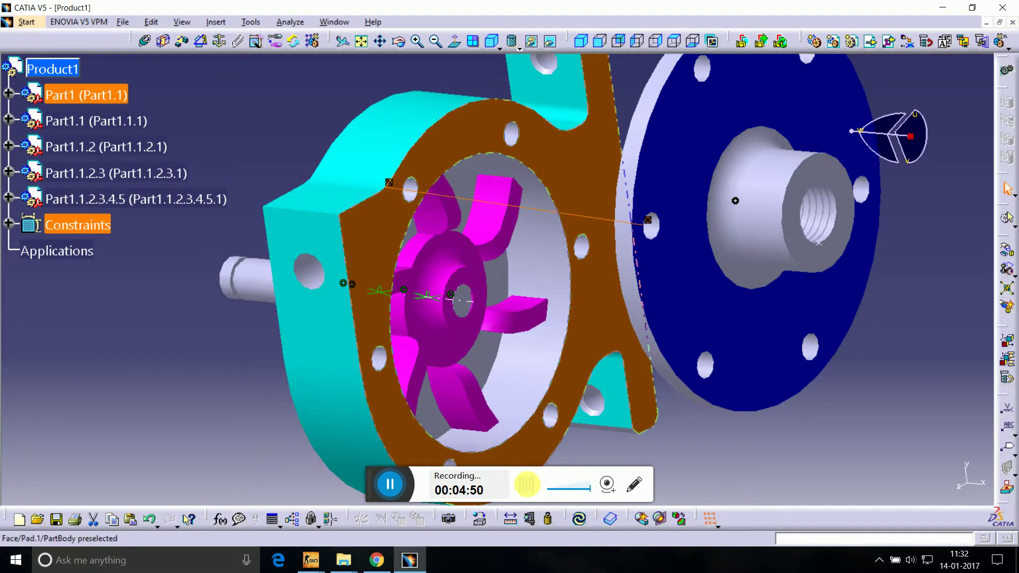
{"action": "left_click", "coordinate": [582, 521]}
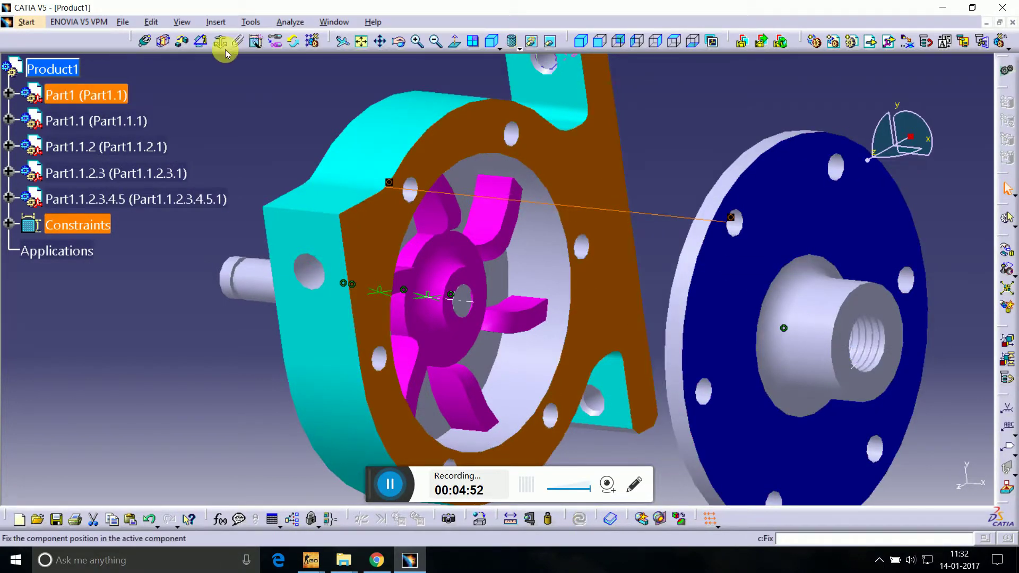
Step: Seat the flange against the housing with a 0 offset constraint between their faces
{"action": "left_click", "coordinate": [183, 41]}
{"action": "left_click", "coordinate": [482, 318]}
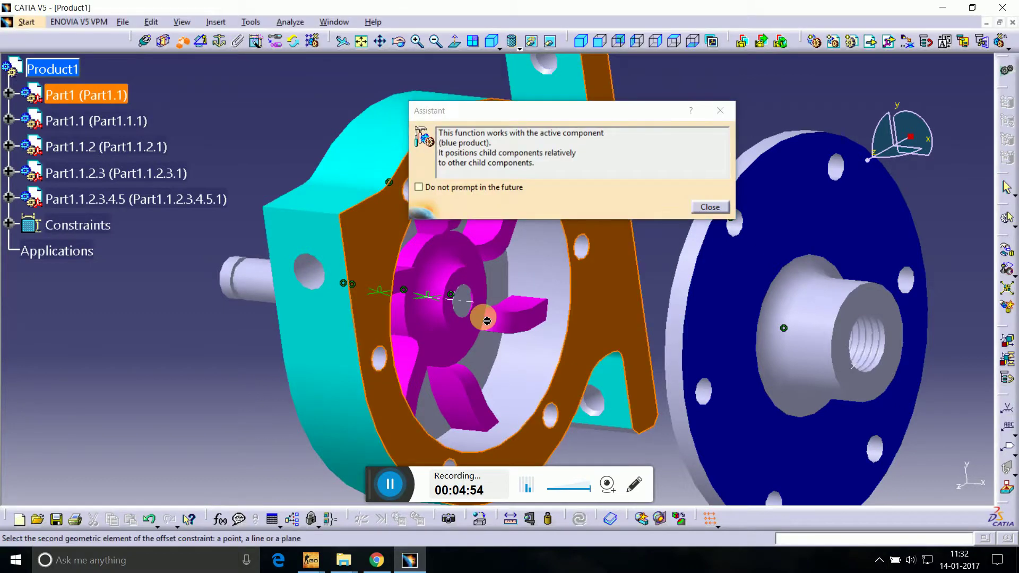
{"action": "left_click", "coordinate": [399, 41]}
{"action": "mouse_move", "coordinate": [433, 251]}
{"action": "left_mouse_down"}
{"action": "mouse_move", "coordinate": [603, 264]}
{"action": "mouse_move", "coordinate": [454, 255]}
{"action": "mouse_move", "coordinate": [631, 283]}
{"action": "left_mouse_up"}
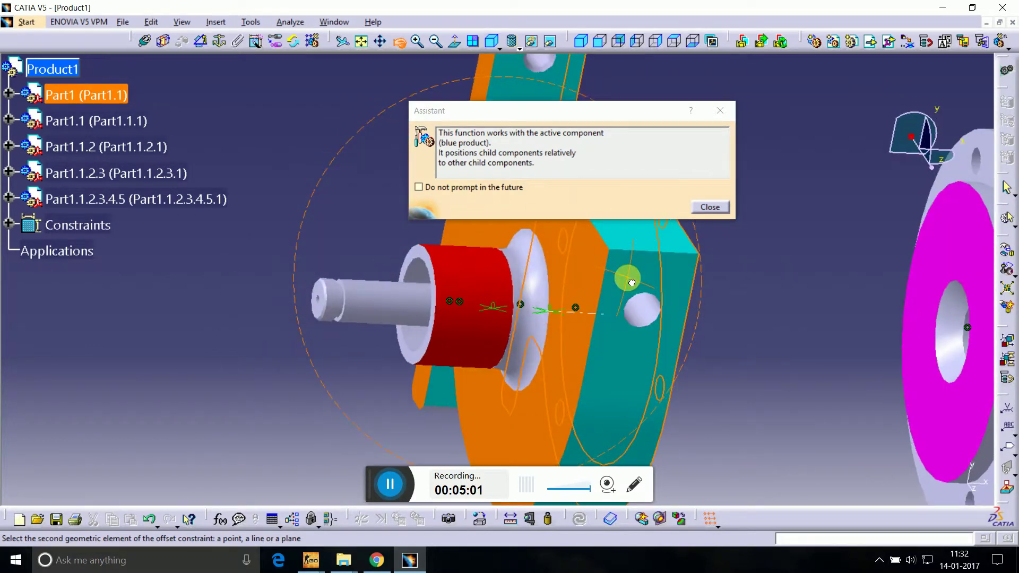
{"action": "left_click", "coordinate": [379, 41]}
{"action": "left_click_drag", "start_coordinate": [391, 177], "coordinate": [141, 205]}
{"action": "left_click", "coordinate": [853, 365]}
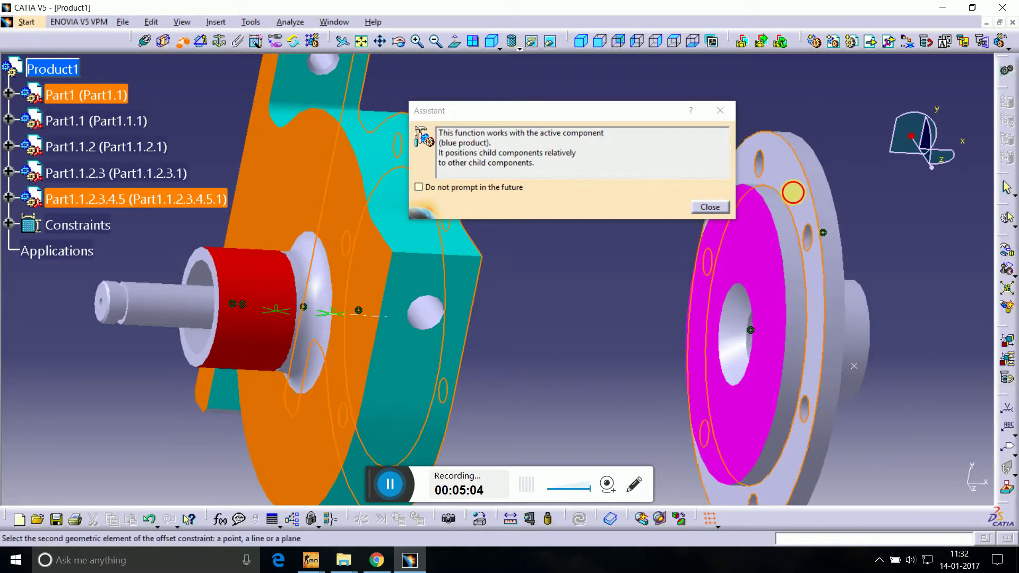
{"action": "type", "text": "0"}
{"action": "key", "text": "Return"}
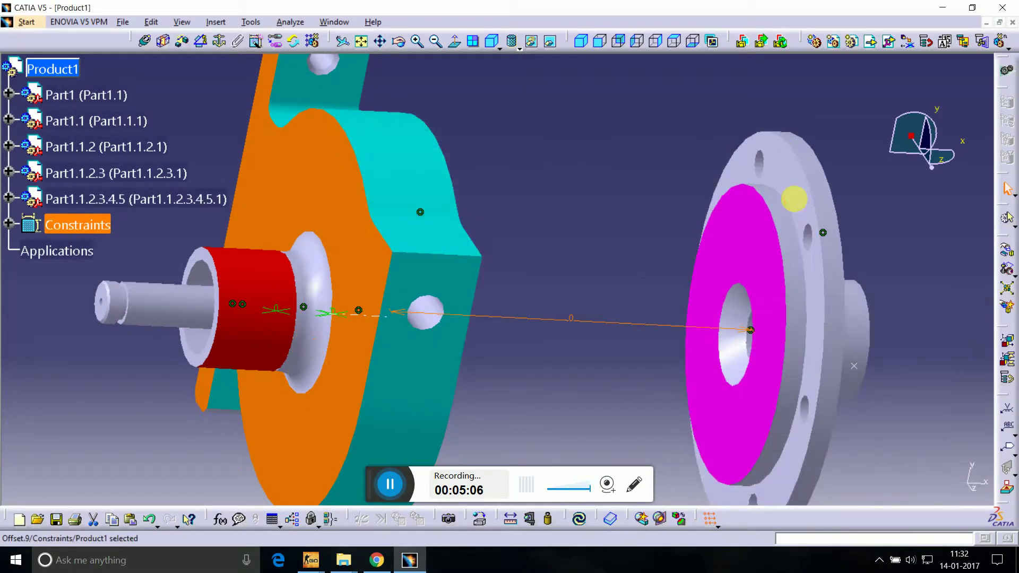
{"action": "left_click", "coordinate": [581, 519]}
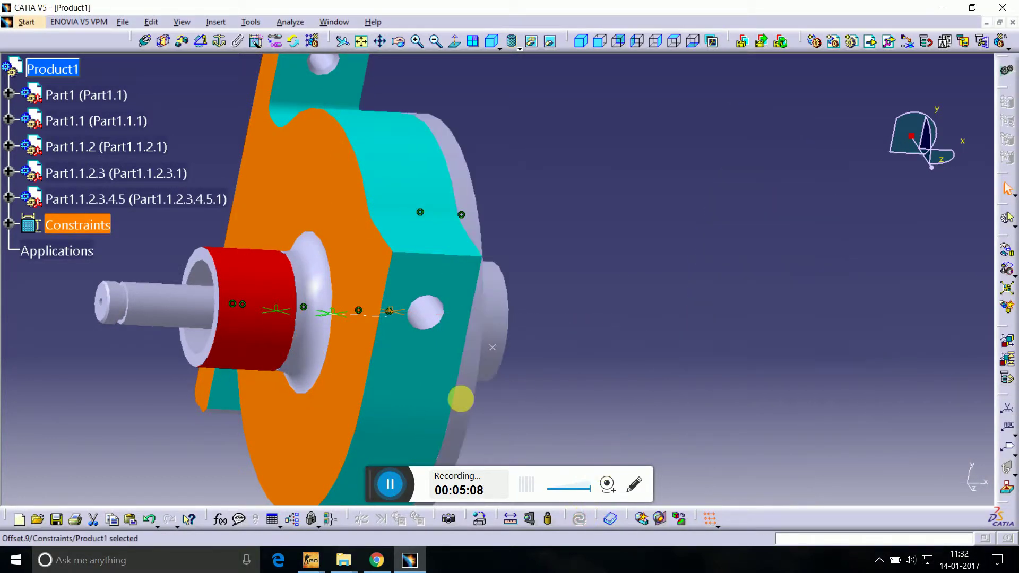
Step: Orbit and zoom out to inspect the assembly from the orange housing side
{"action": "left_click", "coordinate": [399, 42]}
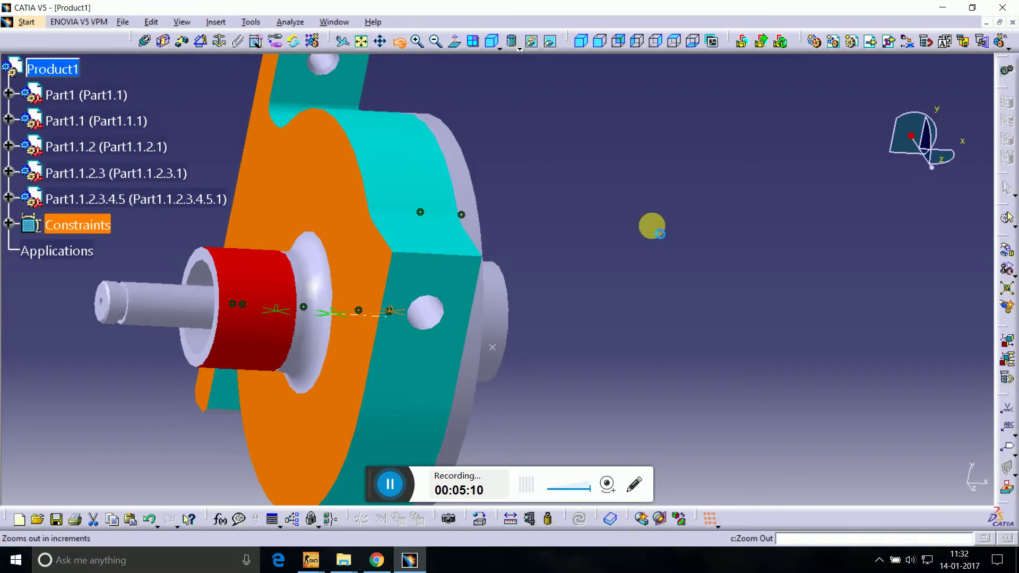
{"action": "left_click_drag", "start_coordinate": [652, 225], "coordinate": [448, 225]}
{"action": "left_click_drag", "start_coordinate": [563, 233], "coordinate": [519, 168]}
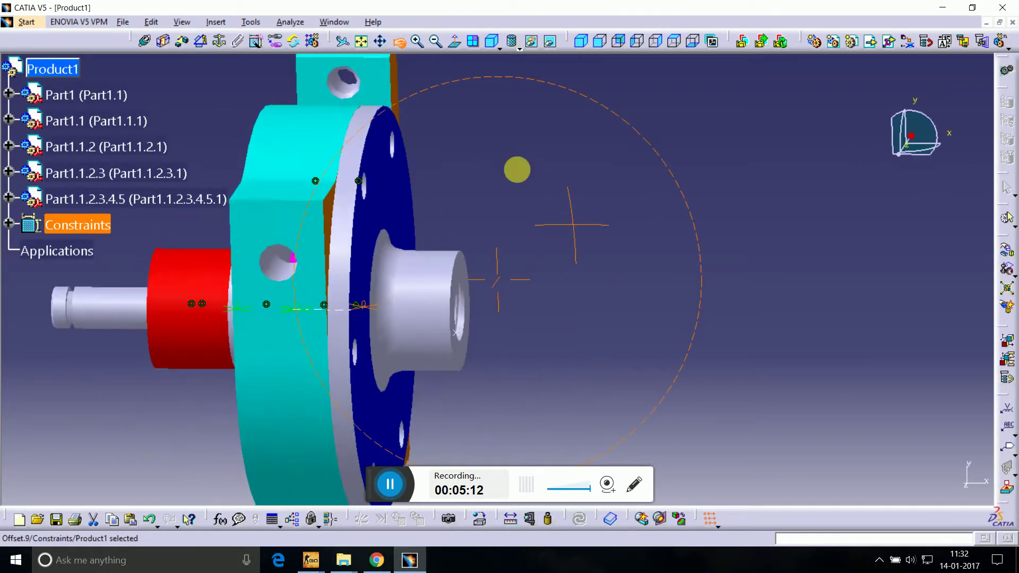
{"action": "left_click", "coordinate": [436, 42]}
{"action": "left_click_drag", "start_coordinate": [446, 266], "coordinate": [484, 218]}
Step: Browse the Beam Engine part files and select the bearingg part for insertion into Product1
{"action": "left_click", "coordinate": [870, 43]}
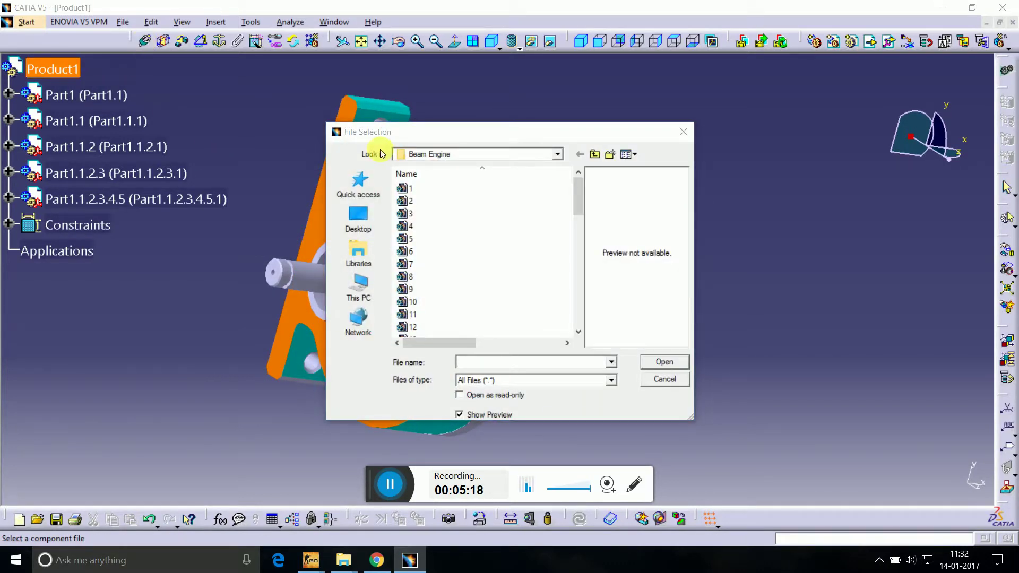
{"action": "left_click", "coordinate": [434, 264]}
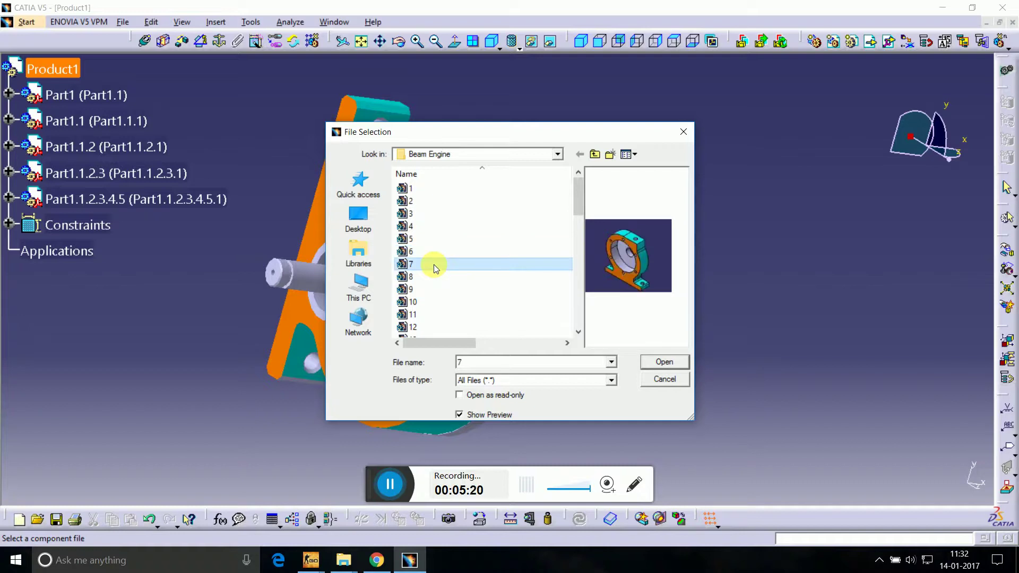
{"action": "left_click", "coordinate": [431, 275]}
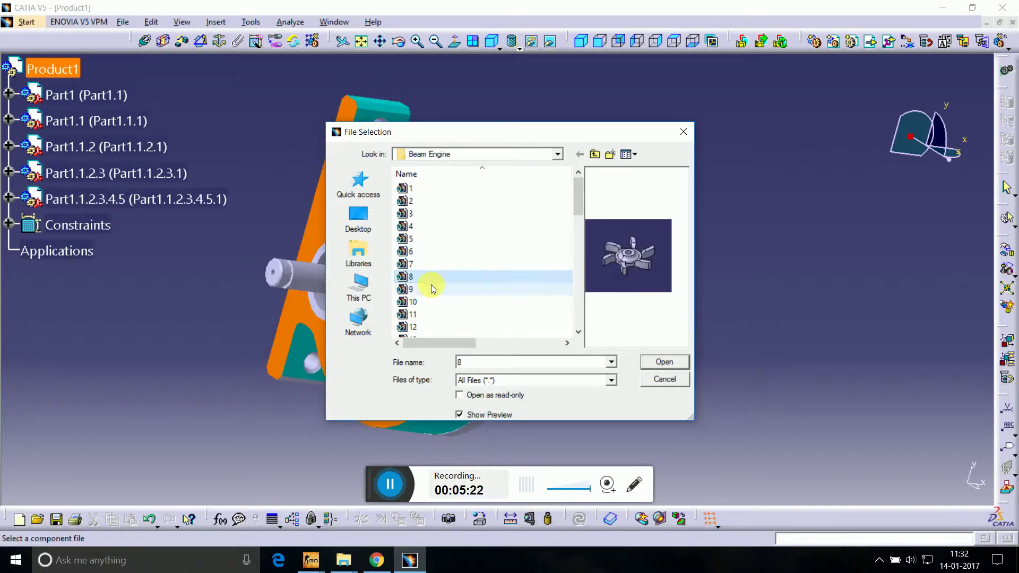
{"action": "left_click", "coordinate": [431, 289]}
{"action": "left_click", "coordinate": [430, 293]}
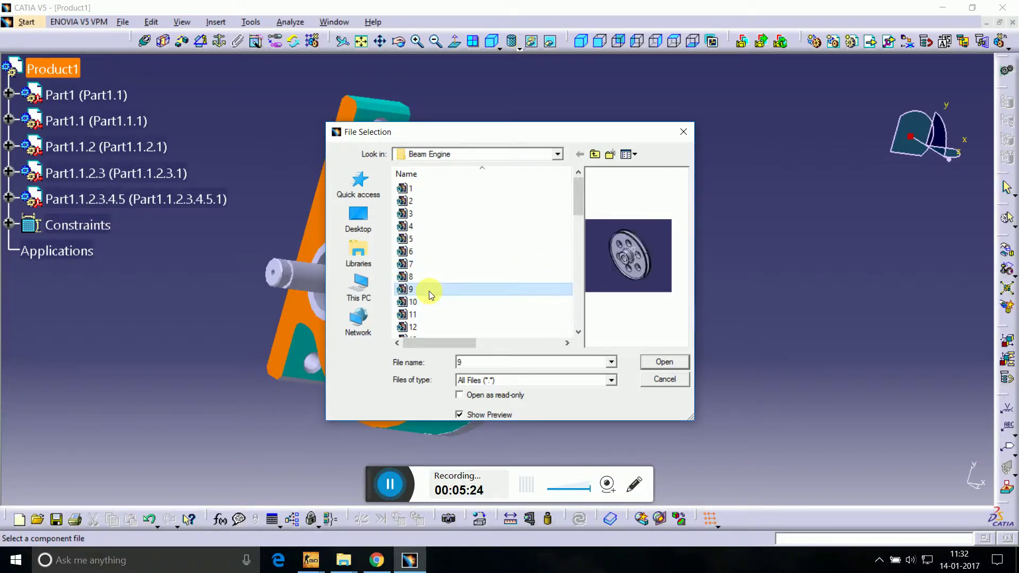
{"action": "scroll", "coordinate": [452, 265], "scroll_direction": "down", "scroll_amount": 2}
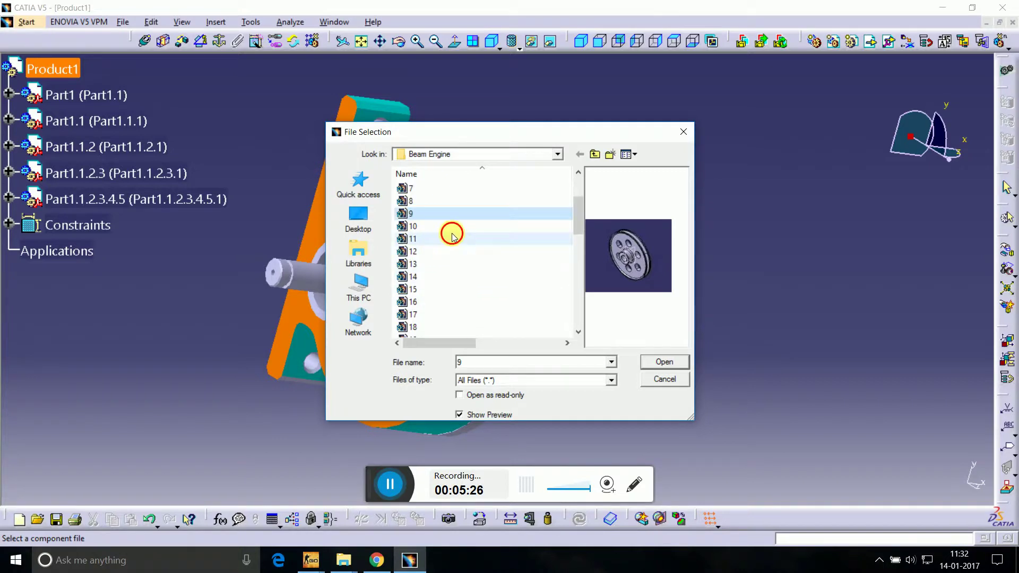
{"action": "left_click", "coordinate": [452, 238]}
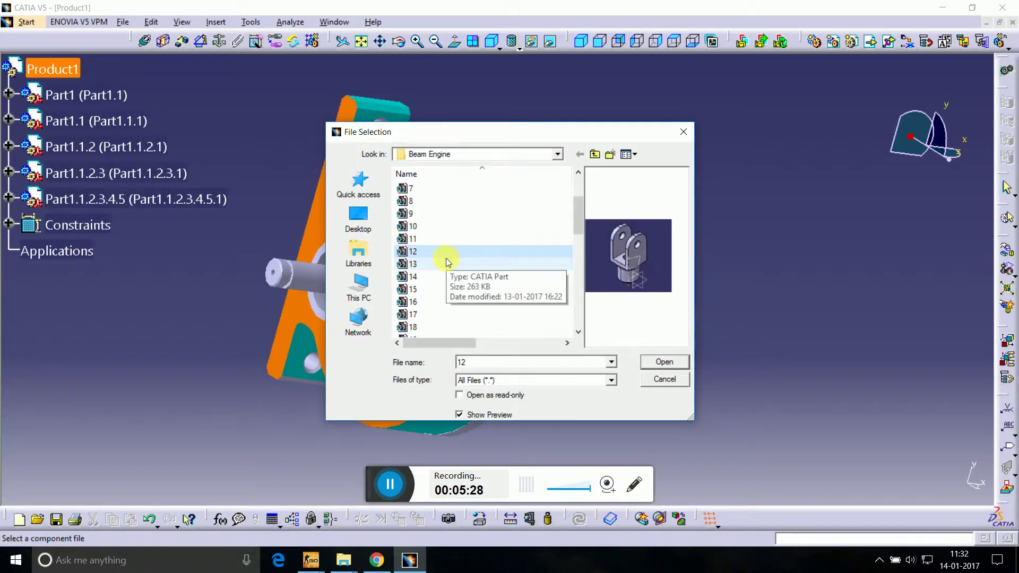
{"action": "scroll", "coordinate": [445, 305], "scroll_direction": "down", "scroll_amount": 10}
{"action": "left_click", "coordinate": [445, 313]}
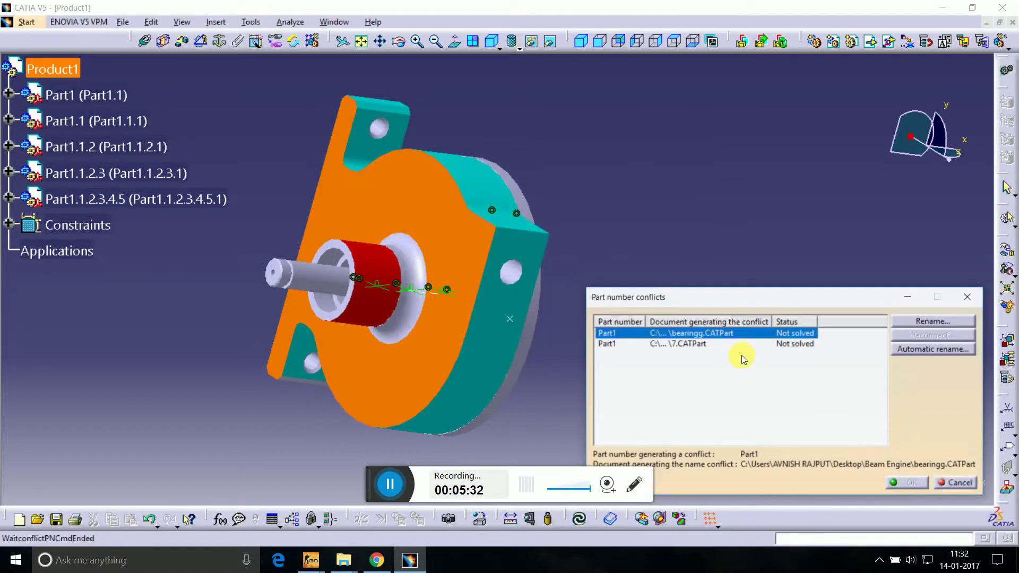
Step: Insert bearingg, automatically renaming its clashing part numbers
{"action": "left_click", "coordinate": [918, 349]}
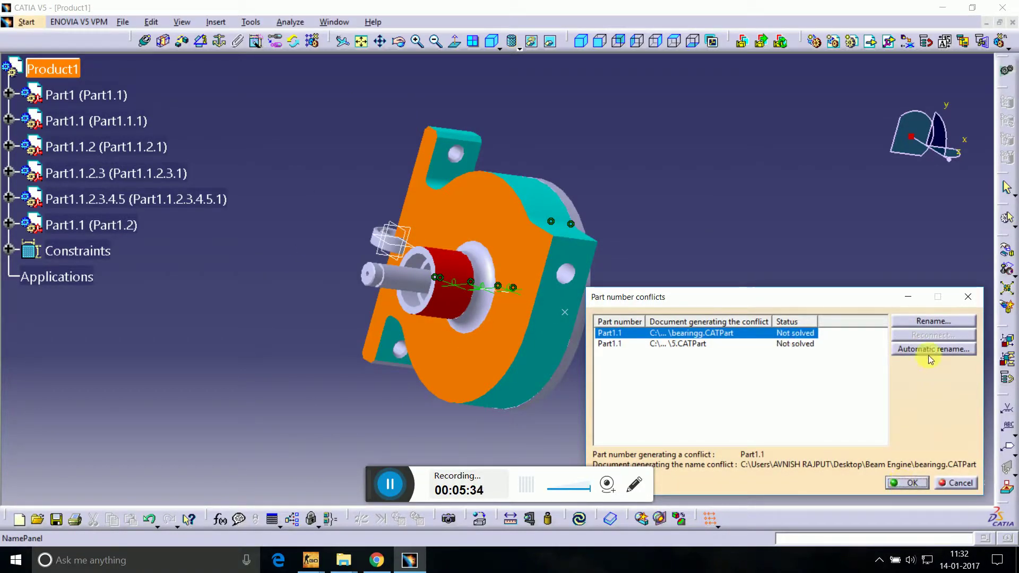
{"action": "left_click", "coordinate": [928, 354]}
{"action": "left_click", "coordinate": [926, 354]}
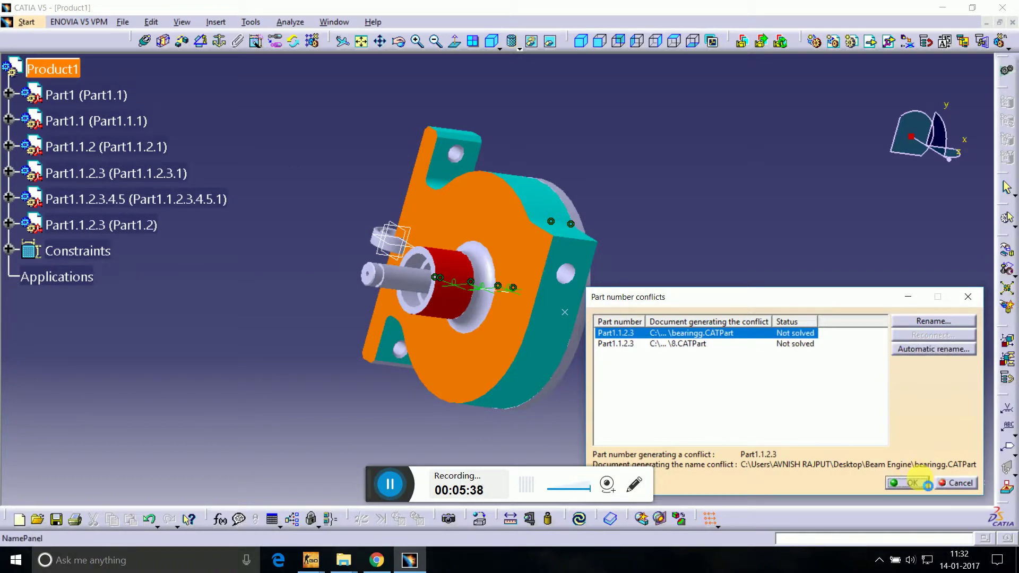
{"action": "left_click", "coordinate": [921, 349]}
Step: Accept the renamed part numbers and colour Part1.1.2.3.4 dark green
{"action": "left_click", "coordinate": [912, 482]}
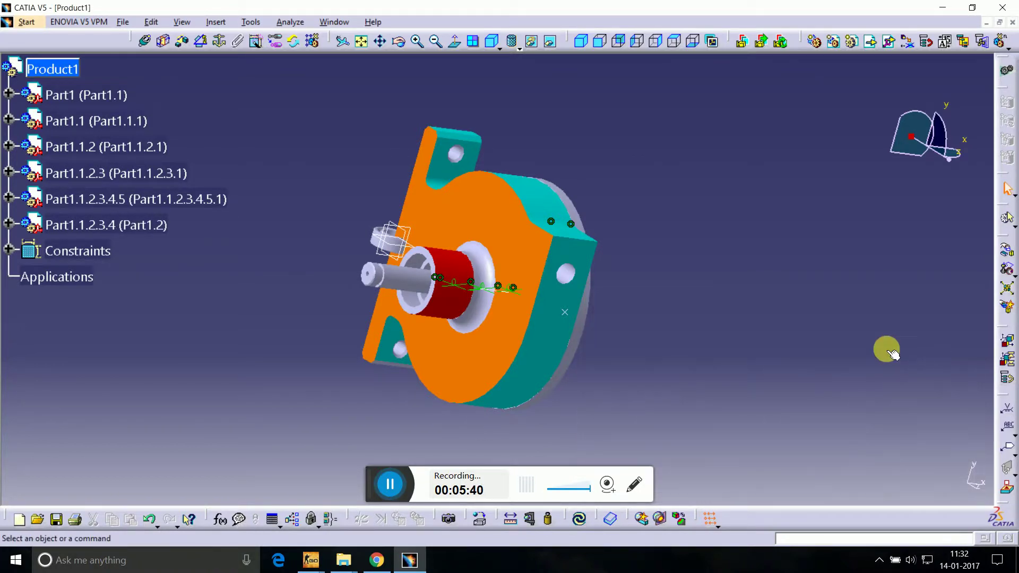
{"action": "right_click", "coordinate": [78, 220]}
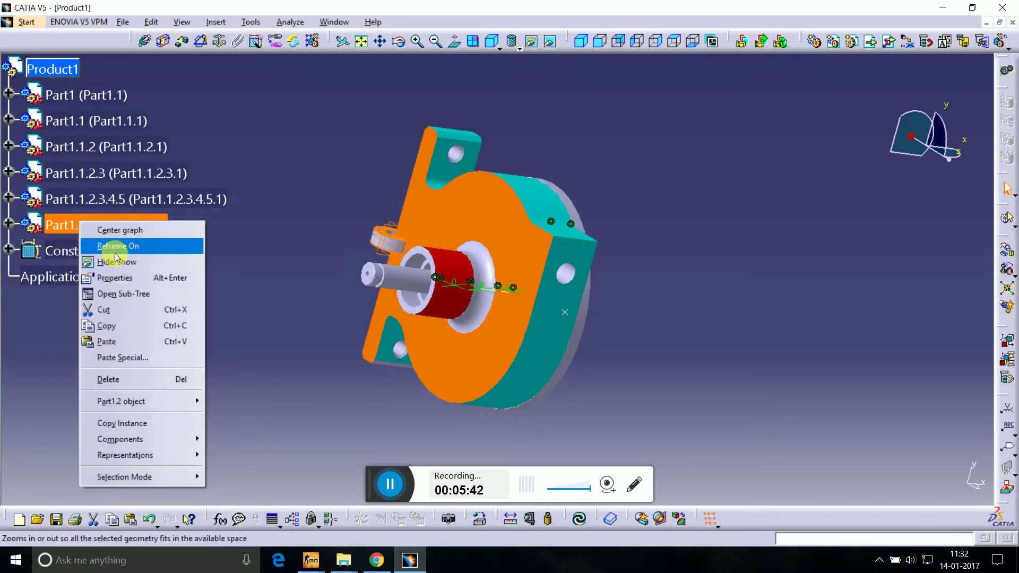
{"action": "left_click", "coordinate": [166, 342]}
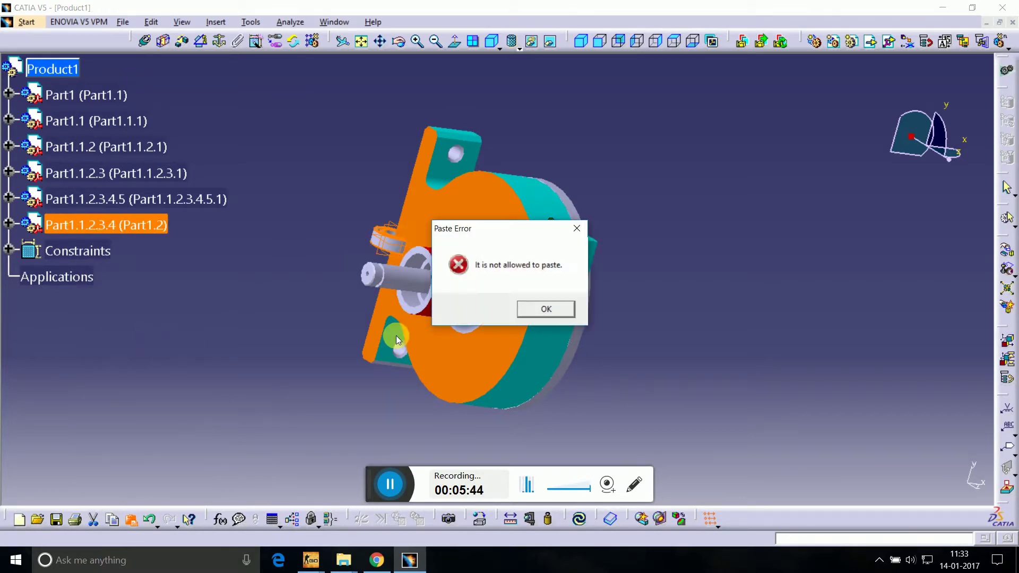
{"action": "left_click", "coordinate": [576, 231]}
{"action": "right_click", "coordinate": [142, 226]}
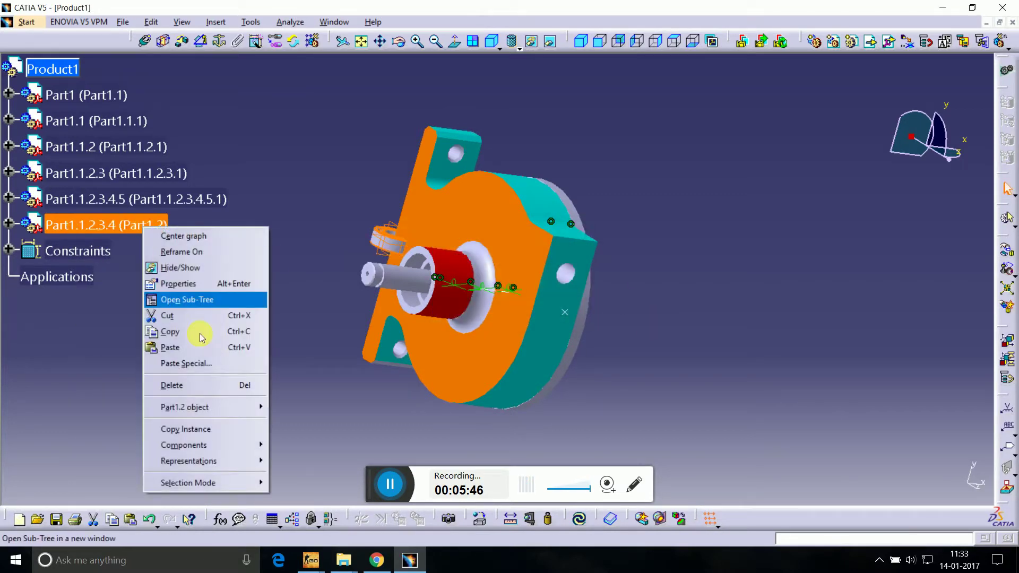
{"action": "left_click", "coordinate": [208, 289]}
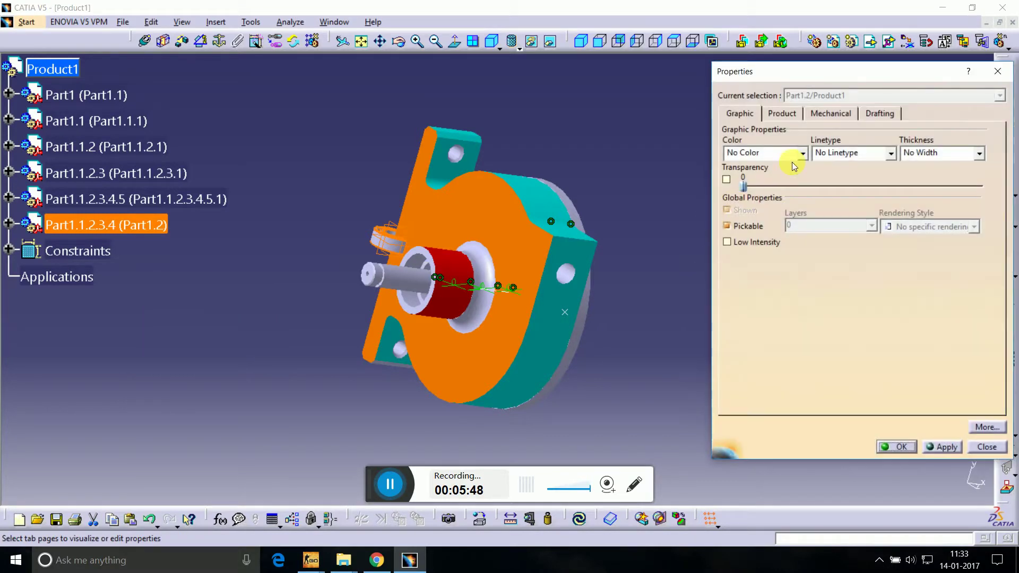
{"action": "left_click", "coordinate": [794, 153]}
{"action": "left_click", "coordinate": [777, 318]}
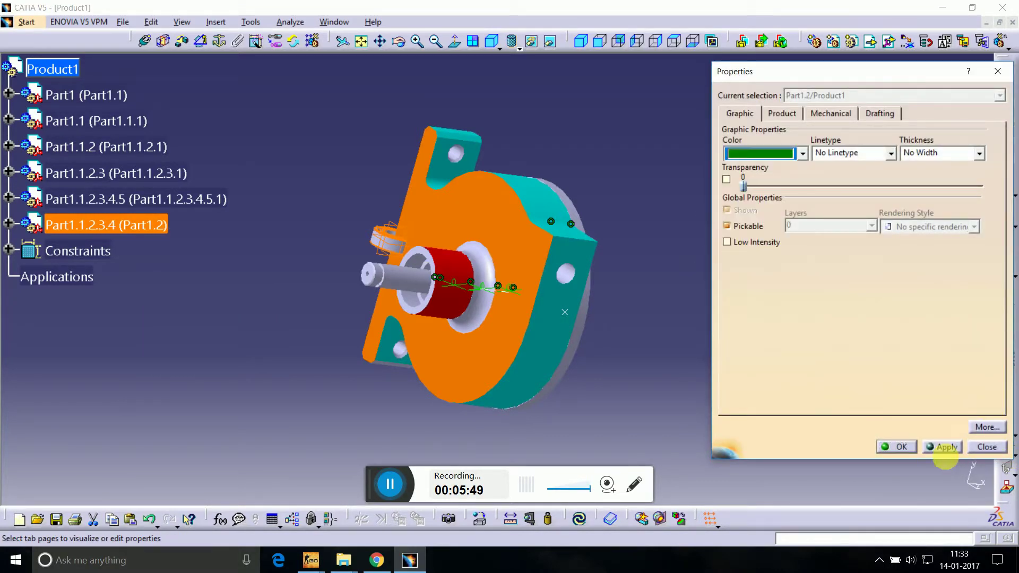
{"action": "left_click", "coordinate": [885, 449]}
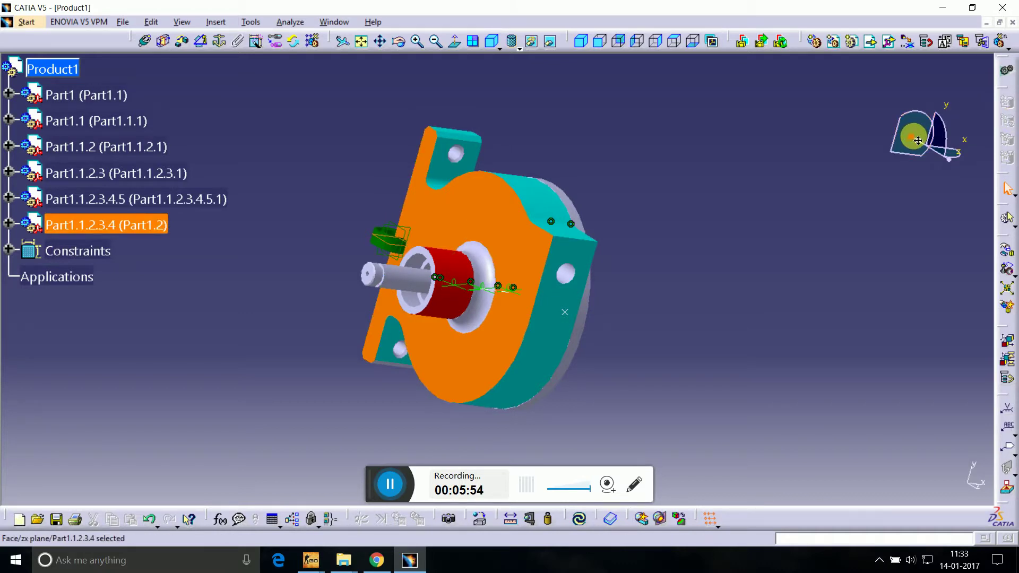
Step: Move the green bearing part aside and make its axis coincident with the shaft axis
{"action": "mouse_move", "coordinate": [918, 140]}
{"action": "left_mouse_down"}
{"action": "mouse_move", "coordinate": [387, 238]}
{"action": "mouse_move", "coordinate": [304, 229]}
{"action": "mouse_move", "coordinate": [515, 322]}
{"action": "mouse_move", "coordinate": [240, 286]}
{"action": "mouse_move", "coordinate": [242, 235]}
{"action": "mouse_move", "coordinate": [264, 181]}
{"action": "left_mouse_up"}
{"action": "left_click", "coordinate": [411, 81]}
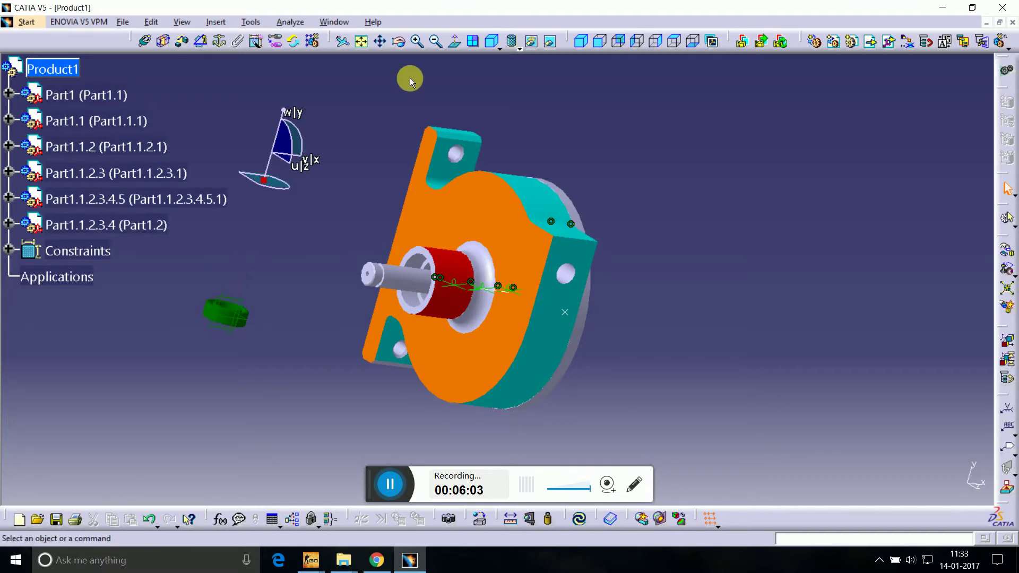
{"action": "left_click", "coordinate": [424, 45]}
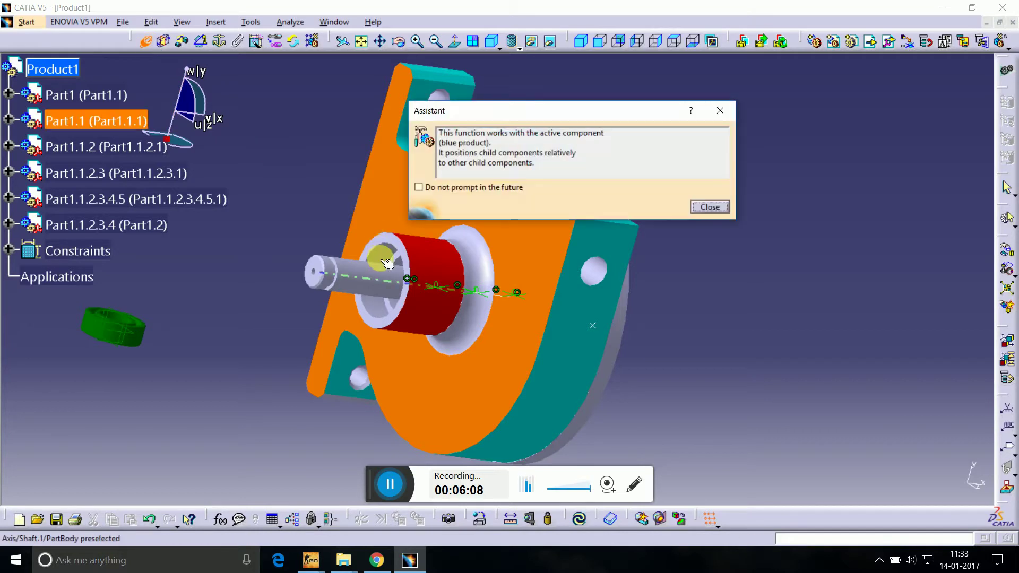
{"action": "left_click", "coordinate": [96, 332]}
{"action": "key", "text": "ctrl+u"}
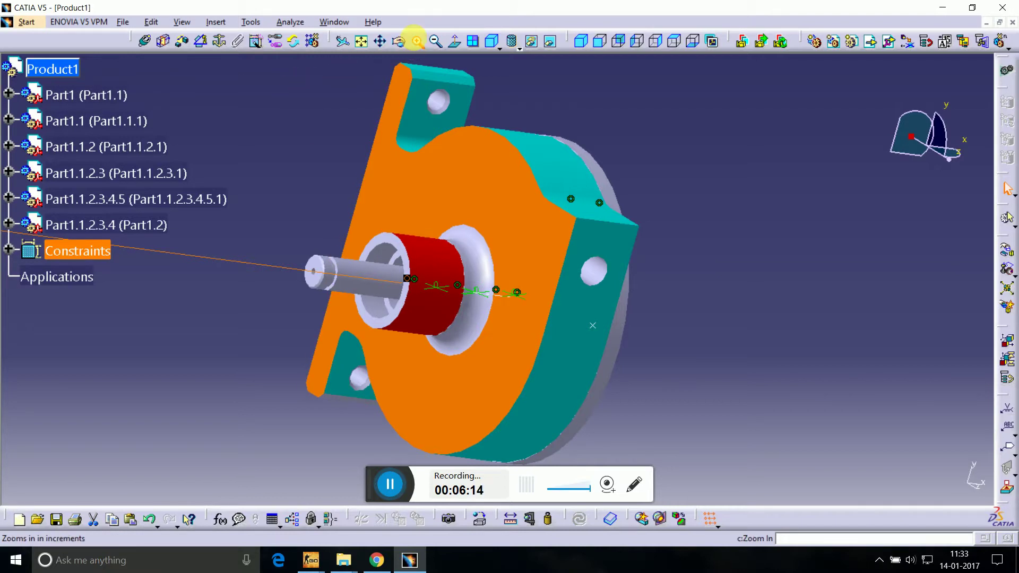
Step: Begin an offset constraint, picking the shaft part's face as the first element
{"action": "left_click", "coordinate": [418, 41]}
{"action": "mouse_move", "coordinate": [473, 200]}
{"action": "middle_mouse_down"}
{"action": "mouse_move", "coordinate": [684, 244]}
{"action": "mouse_move", "coordinate": [196, 87]}
{"action": "middle_mouse_up"}
{"action": "left_click", "coordinate": [176, 43]}
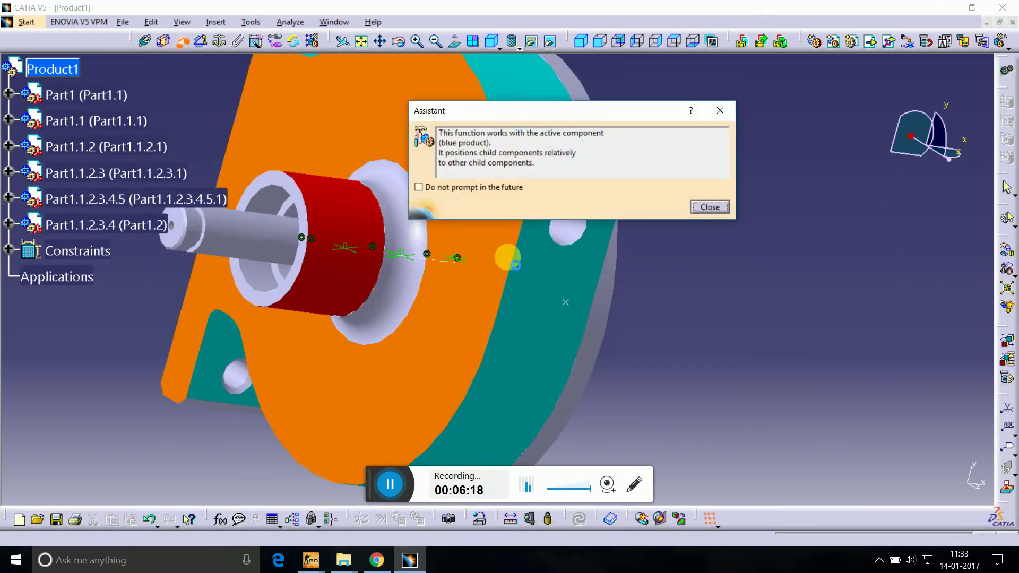
{"action": "left_click", "coordinate": [709, 208]}
{"action": "mouse_move", "coordinate": [352, 166]}
{"action": "middle_mouse_down"}
{"action": "mouse_move", "coordinate": [423, 200]}
{"action": "mouse_move", "coordinate": [360, 209]}
{"action": "middle_mouse_up"}
{"action": "left_click", "coordinate": [355, 183]}
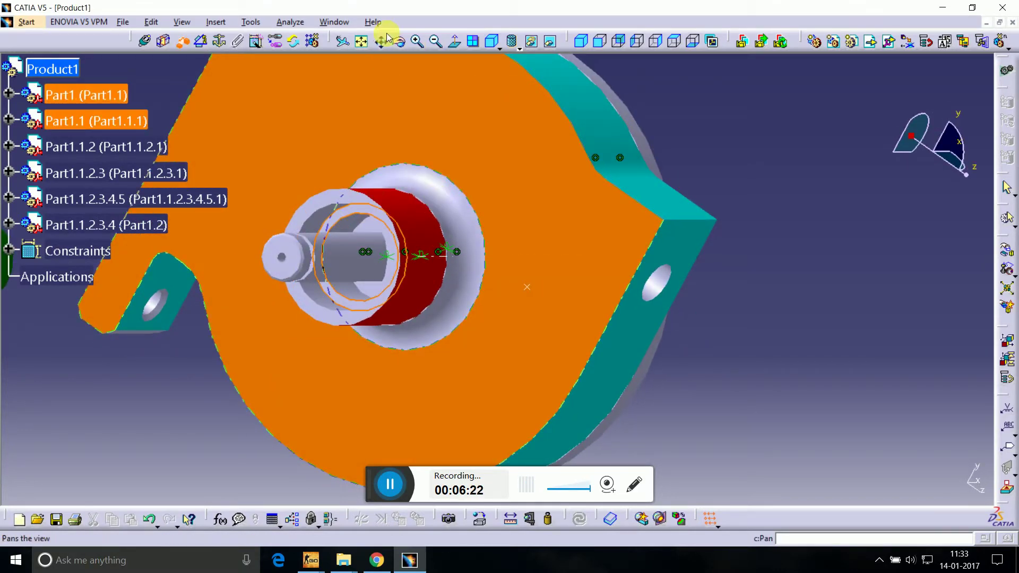
{"action": "left_click", "coordinate": [363, 43]}
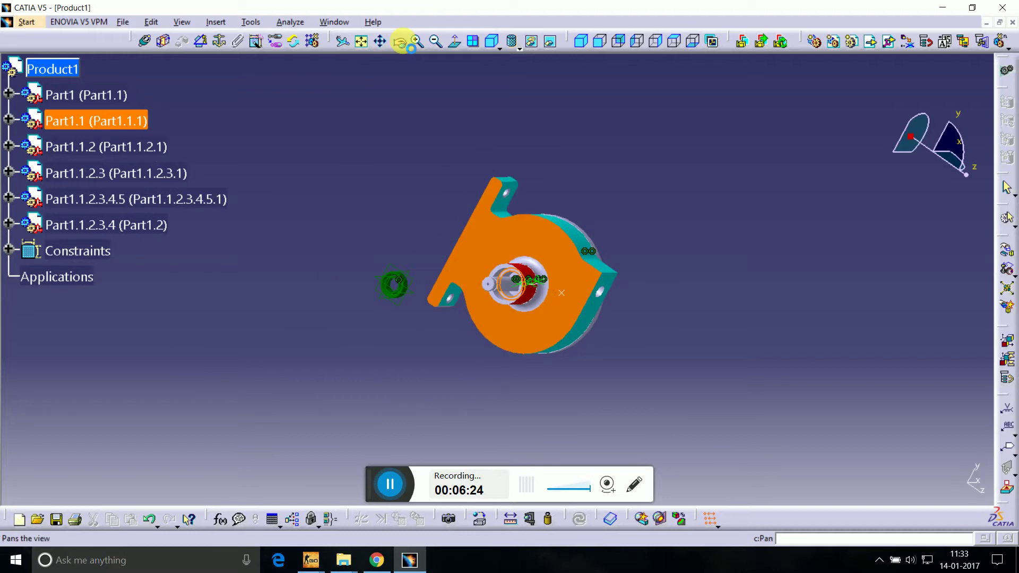
{"action": "left_click", "coordinate": [419, 41]}
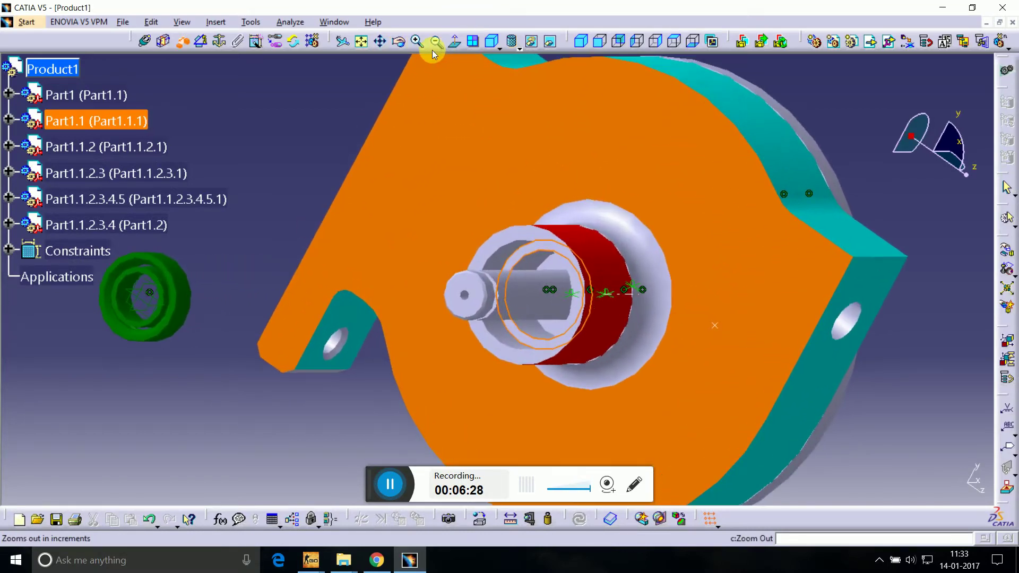
Step: Pick the green part's face to finish Offset.11 and update so it moves onto the shaft
{"action": "middle_click_drag", "start_coordinate": [134, 257], "coordinate": [375, 289]}
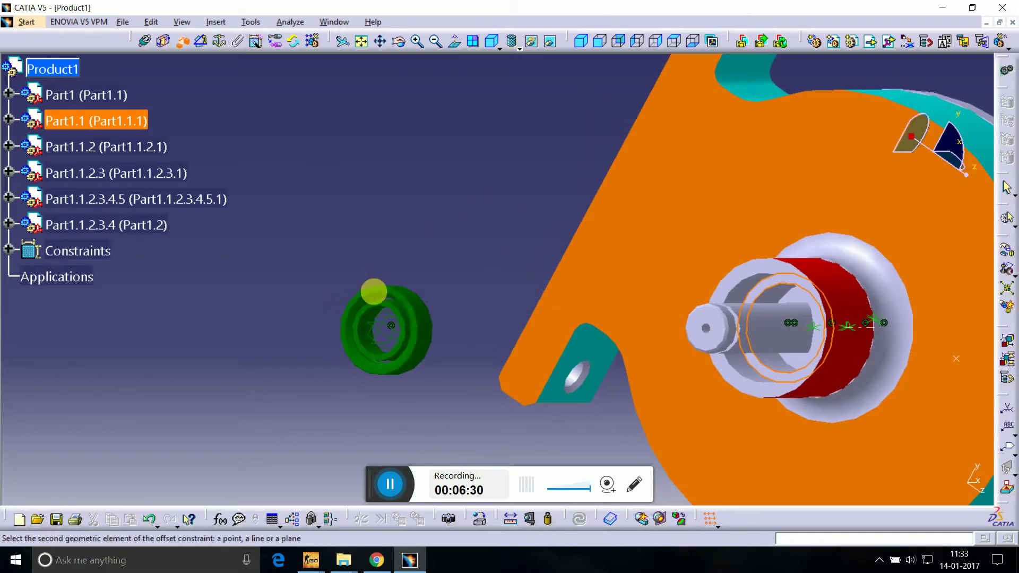
{"action": "left_click", "coordinate": [385, 294]}
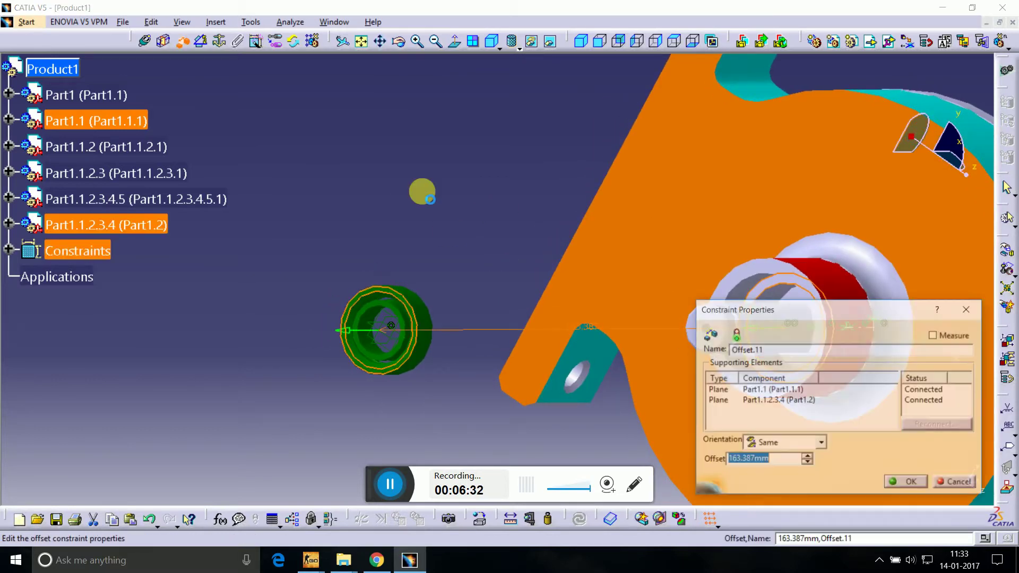
{"action": "type", "text": "6"}
{"action": "key", "text": "Return"}
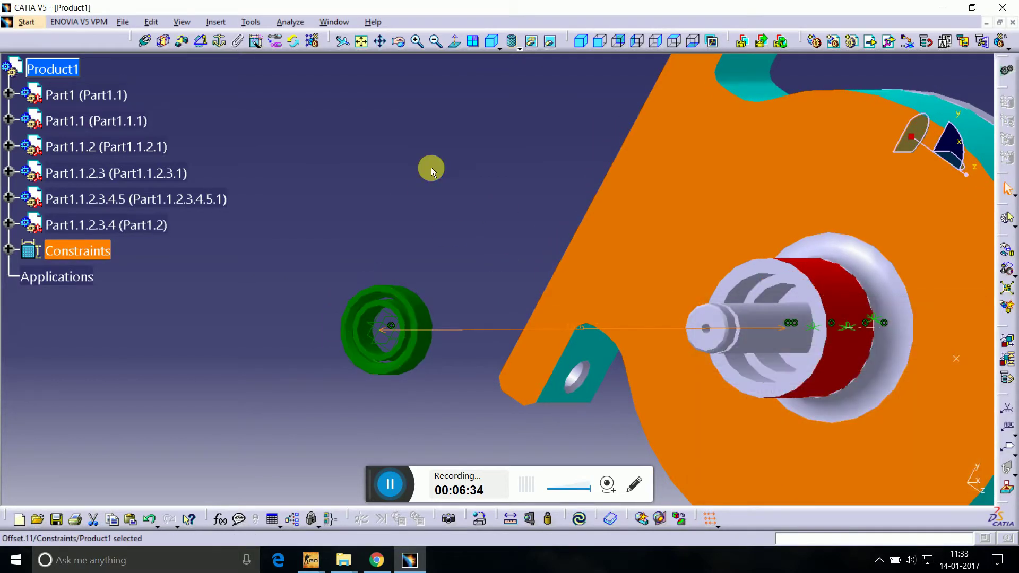
{"action": "left_click", "coordinate": [580, 520]}
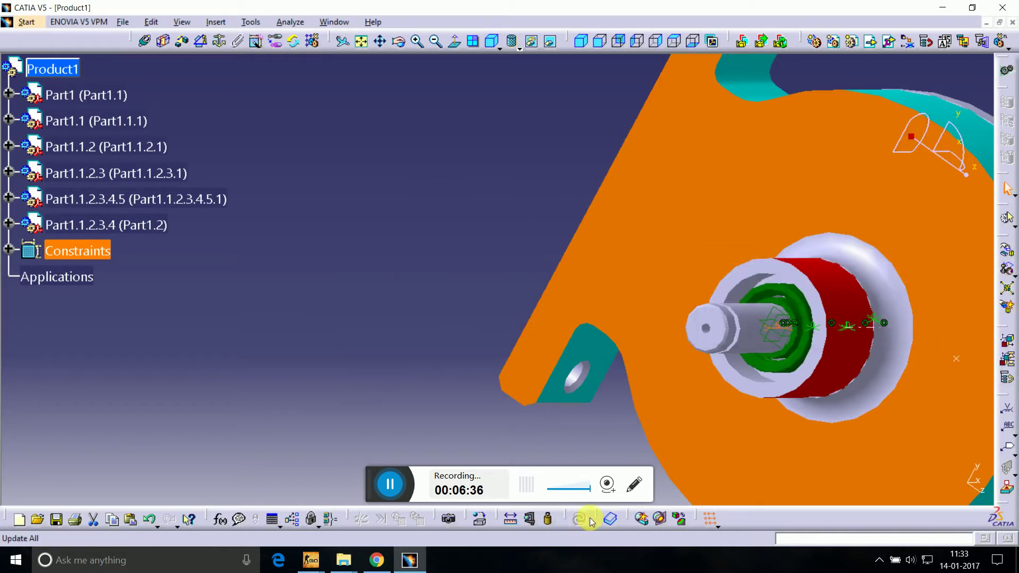
Step: Measure the shaft arc, confirming an 11 mm radius
{"action": "left_click", "coordinate": [422, 47]}
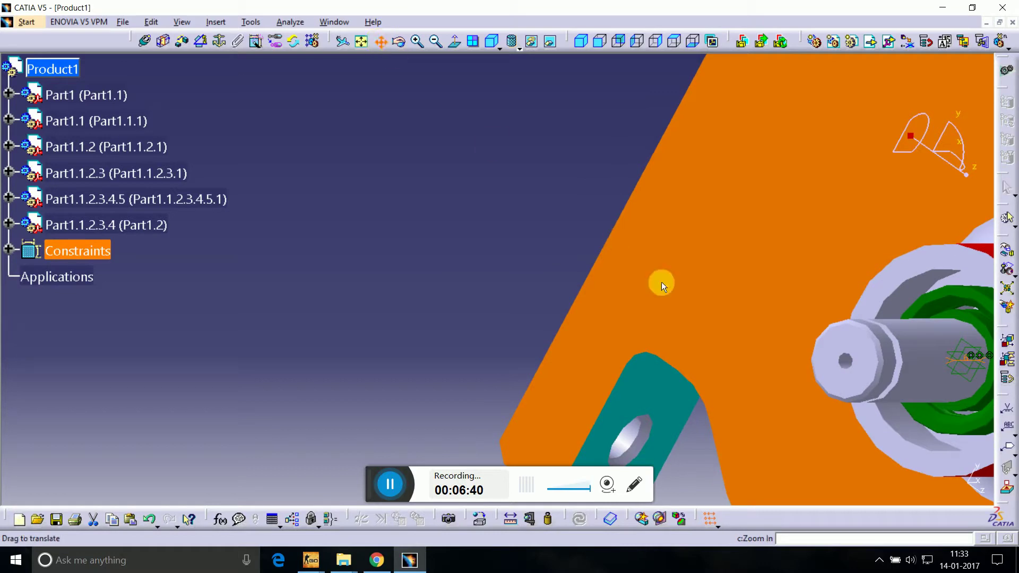
{"action": "left_click_drag", "start_coordinate": [661, 285], "coordinate": [356, 275]}
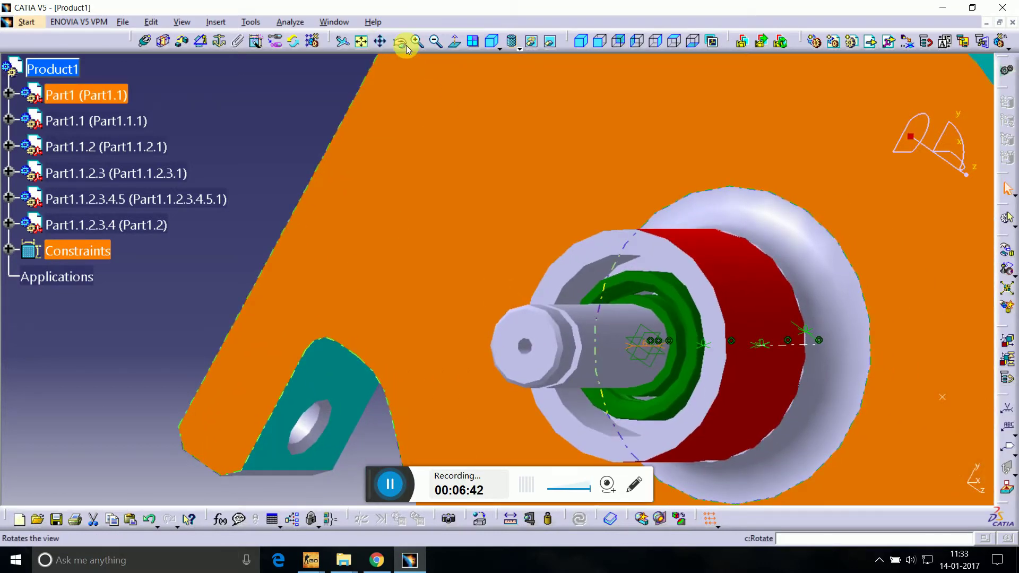
{"action": "left_click", "coordinate": [407, 49]}
{"action": "left_click_drag", "start_coordinate": [593, 283], "coordinate": [765, 375]}
{"action": "left_click", "coordinate": [529, 518]}
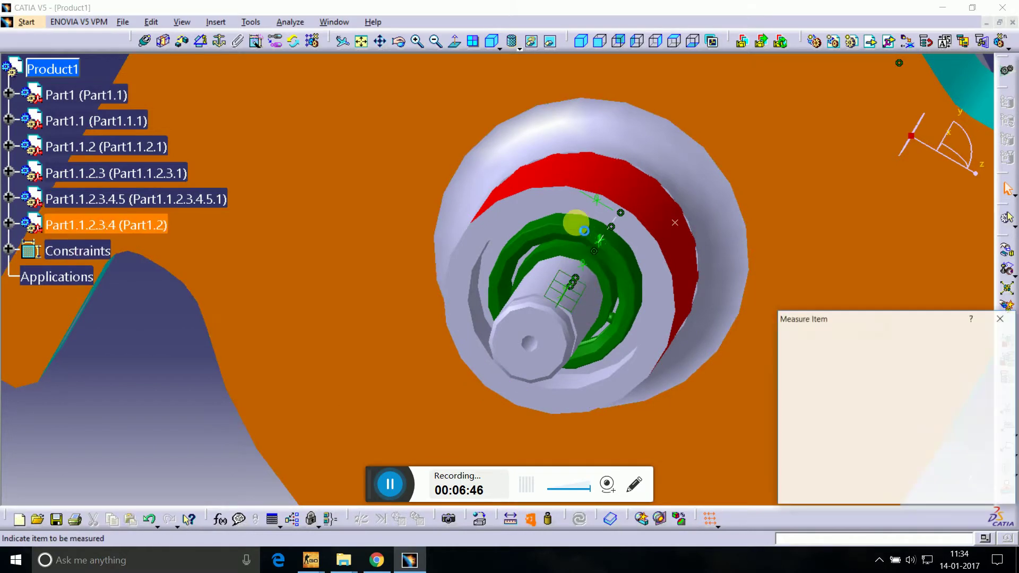
{"action": "left_click", "coordinate": [578, 217]}
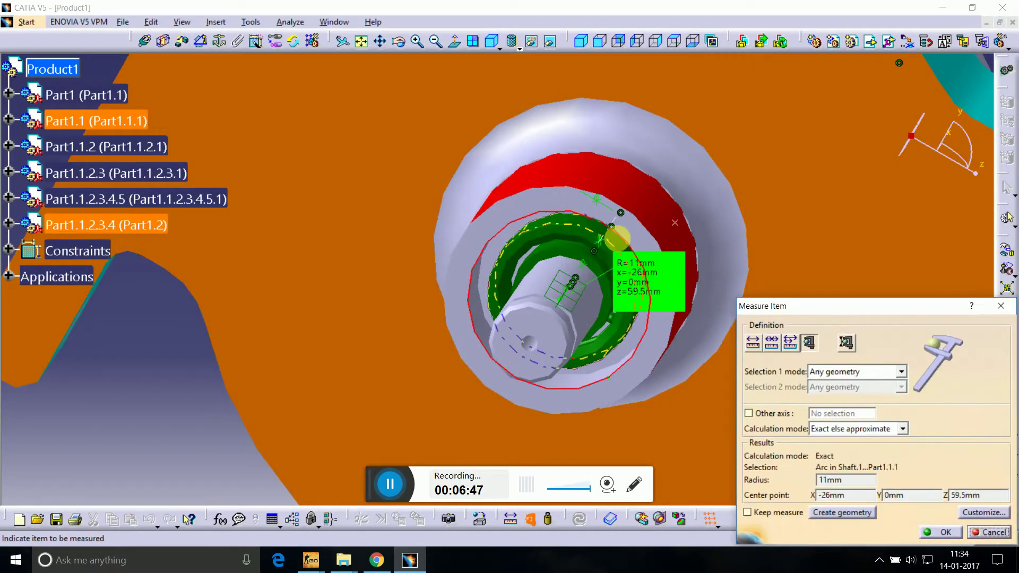
{"action": "left_click", "coordinate": [938, 532]}
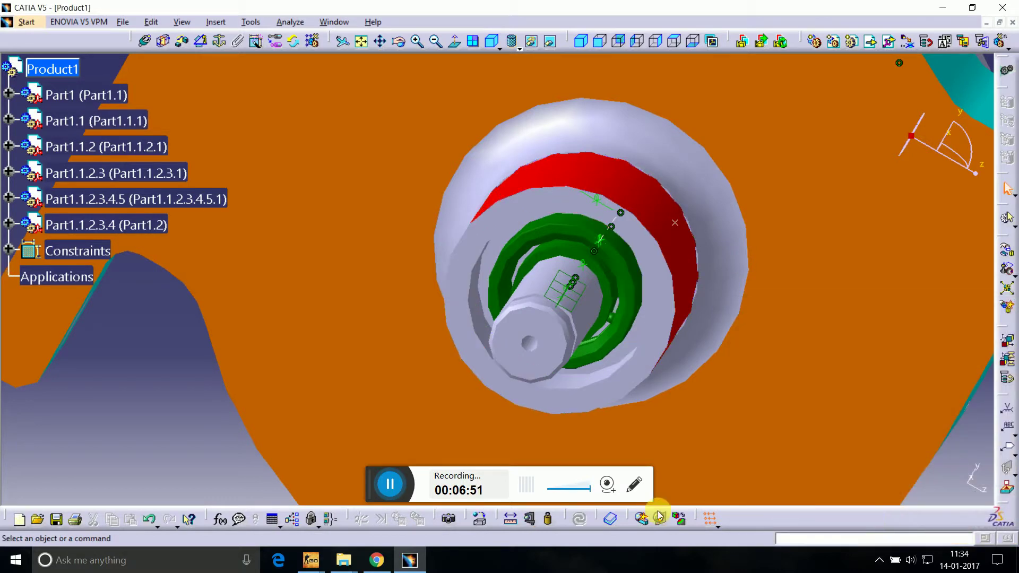
Step: Set the bearing-to-shaft offset constraint to 0 mm
{"action": "left_click", "coordinate": [392, 487]}
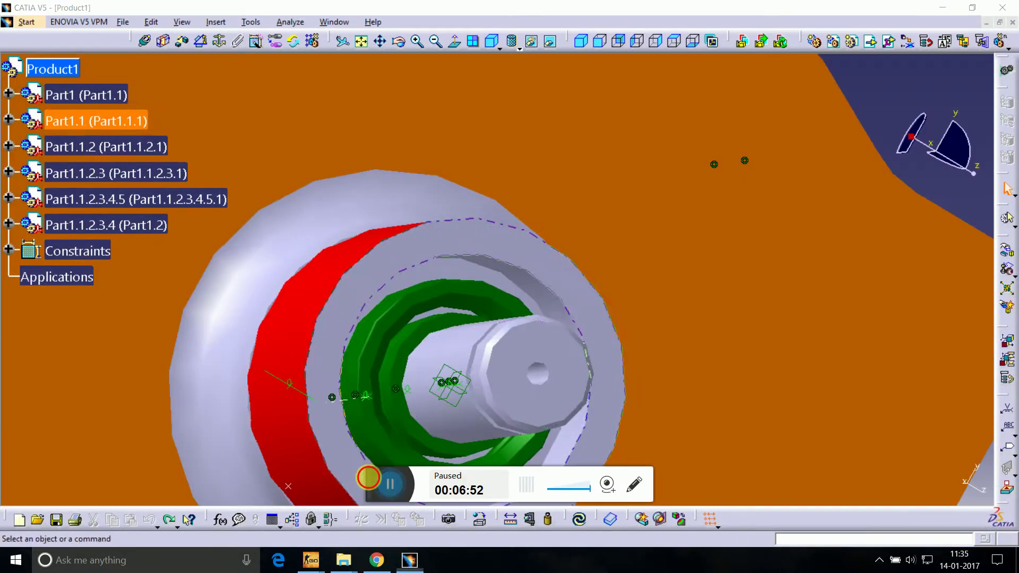
{"action": "left_click", "coordinate": [454, 387]}
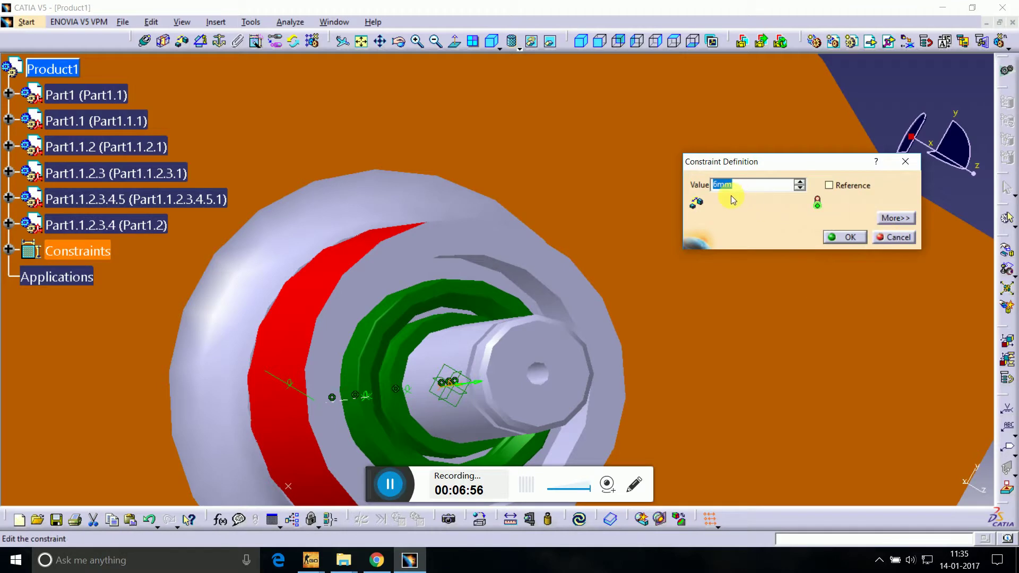
{"action": "key", "text": "Return"}
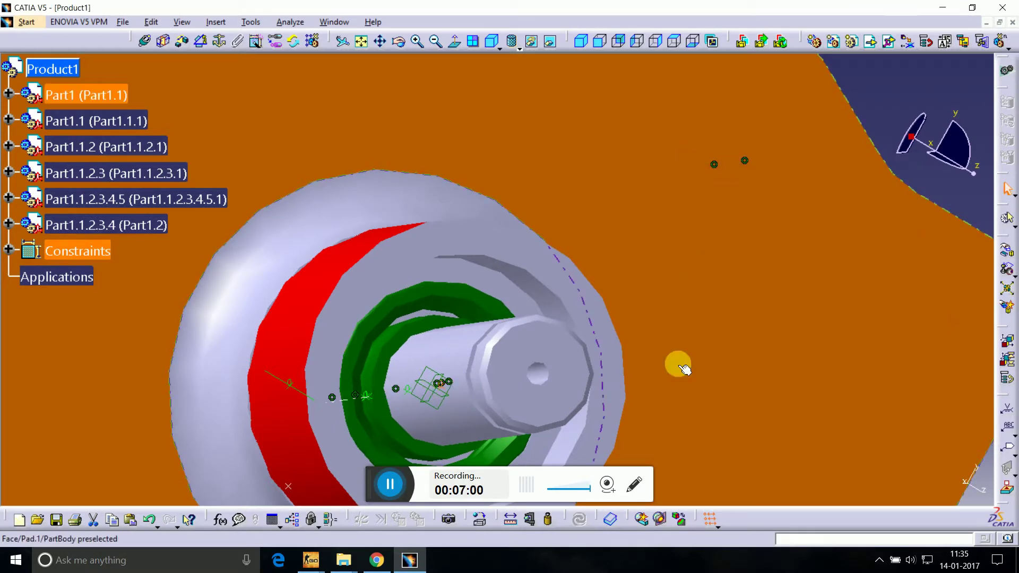
Step: Zoom and orbit to review the bearing seated on the shaft
{"action": "left_click", "coordinate": [437, 40]}
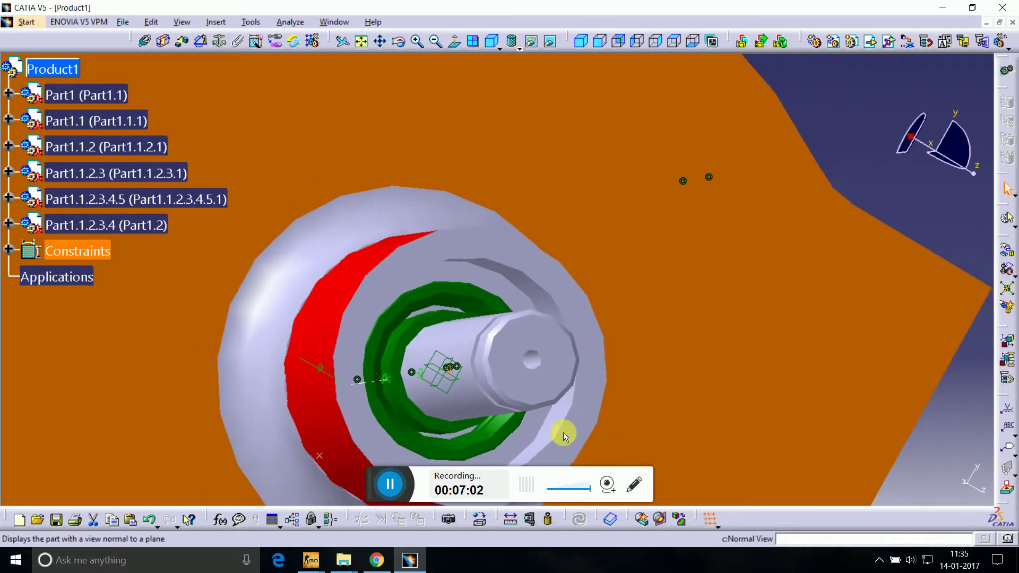
{"action": "left_click", "coordinate": [401, 39]}
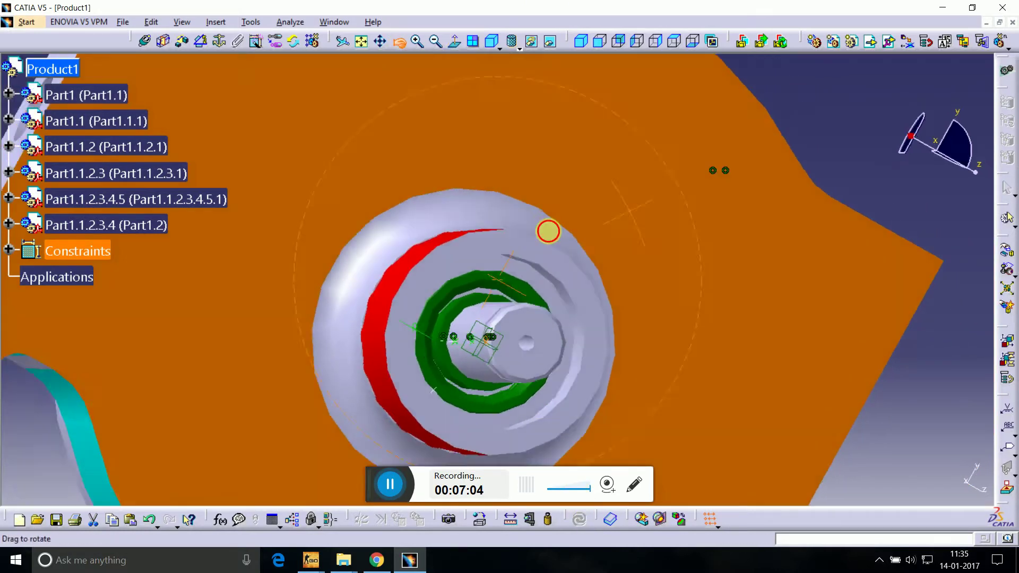
{"action": "mouse_move", "coordinate": [546, 229]}
{"action": "left_mouse_down"}
{"action": "mouse_move", "coordinate": [501, 232]}
{"action": "mouse_move", "coordinate": [502, 255]}
{"action": "mouse_move", "coordinate": [532, 203]}
{"action": "left_mouse_up"}
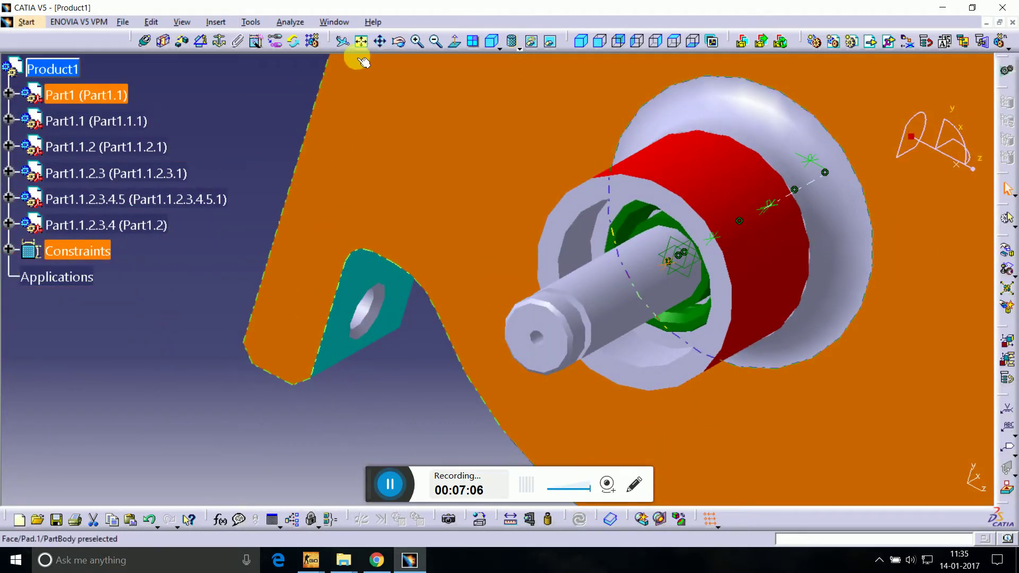
{"action": "left_click", "coordinate": [361, 41]}
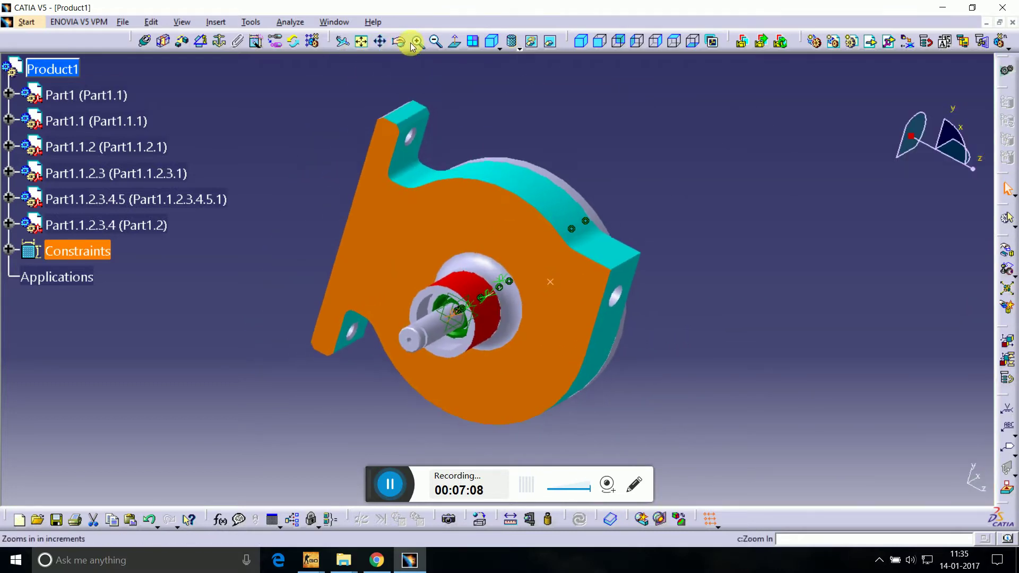
{"action": "left_click", "coordinate": [400, 41]}
{"action": "left_click_drag", "start_coordinate": [684, 217], "coordinate": [568, 221]}
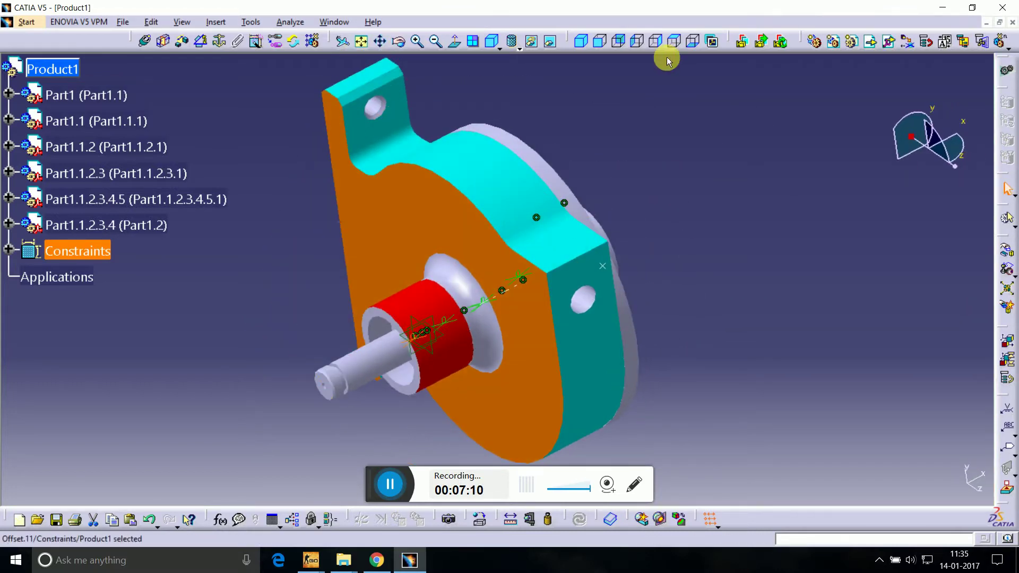
Step: Begin inserting an existing component into Product1
{"action": "left_click", "coordinate": [144, 41]}
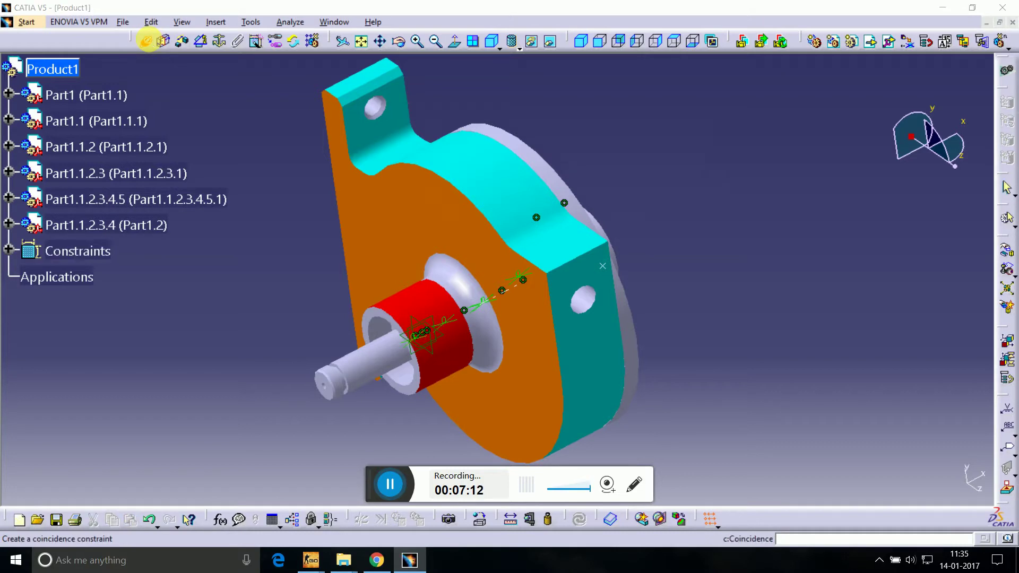
{"action": "left_click", "coordinate": [720, 111]}
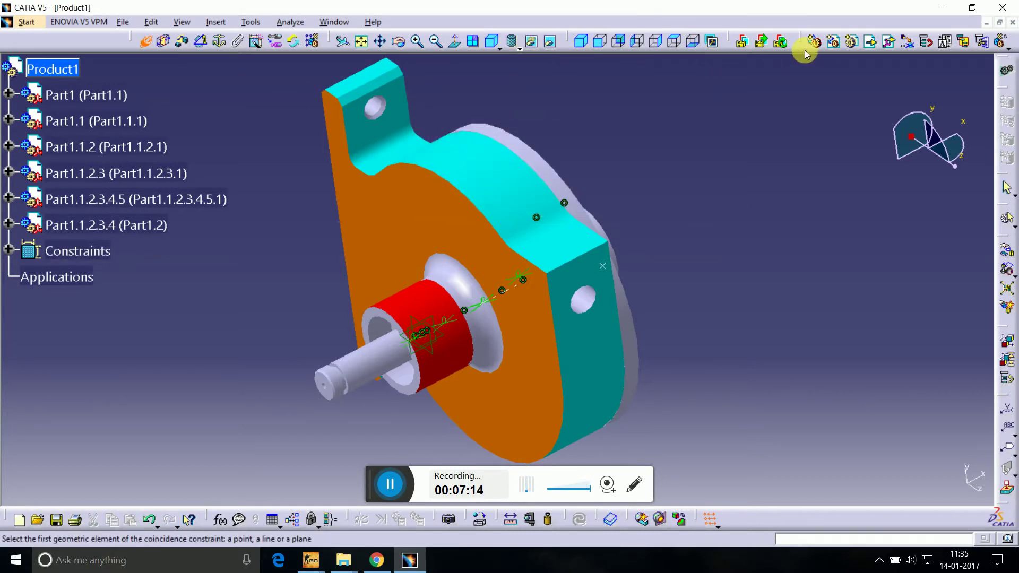
{"action": "left_click", "coordinate": [864, 45]}
{"action": "left_click", "coordinate": [53, 69]}
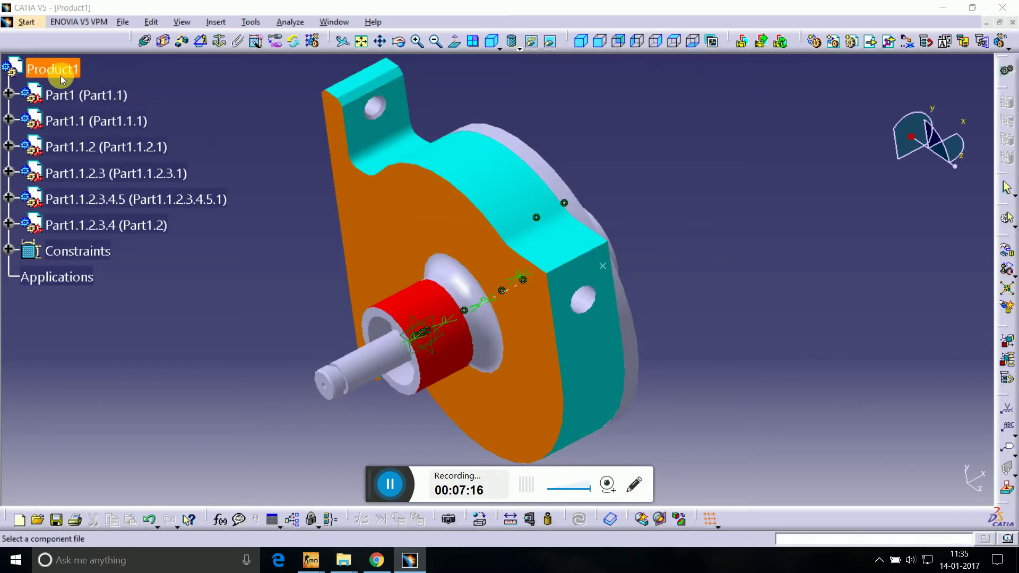
Step: Preview several Beam Engine part files, including files 8, 10, 13 and 16
{"action": "scroll", "coordinate": [446, 292], "scroll_direction": "down", "scroll_amount": 1}
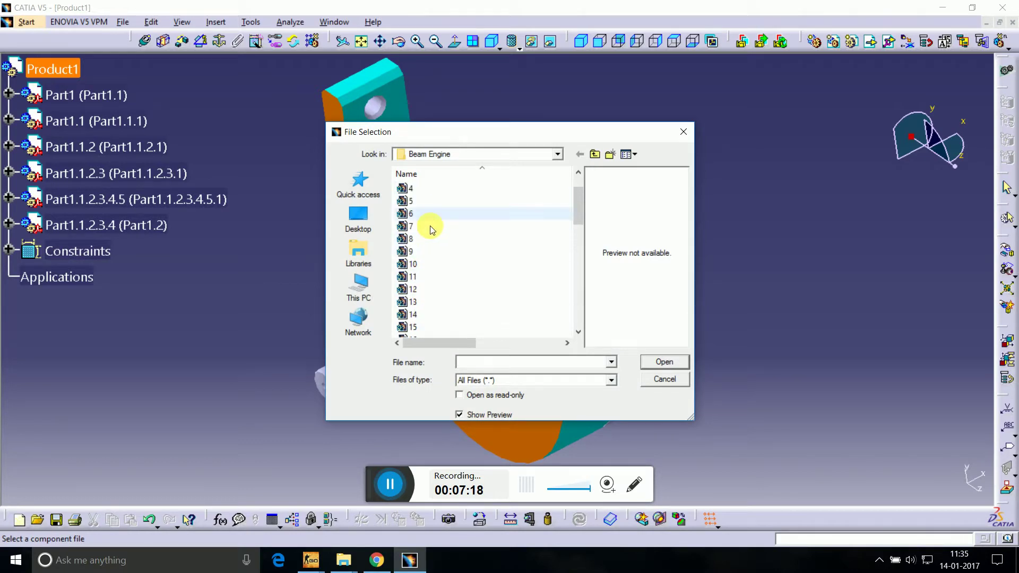
{"action": "left_click", "coordinate": [415, 302]}
{"action": "scroll", "coordinate": [432, 311], "scroll_direction": "down", "scroll_amount": 3}
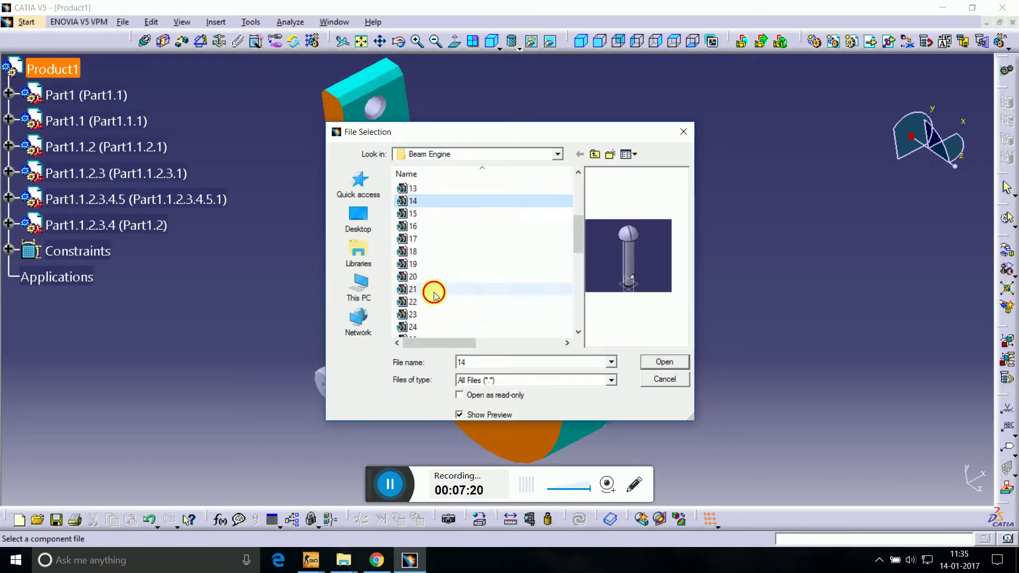
{"action": "left_click", "coordinate": [433, 288]}
{"action": "left_click", "coordinate": [433, 251]}
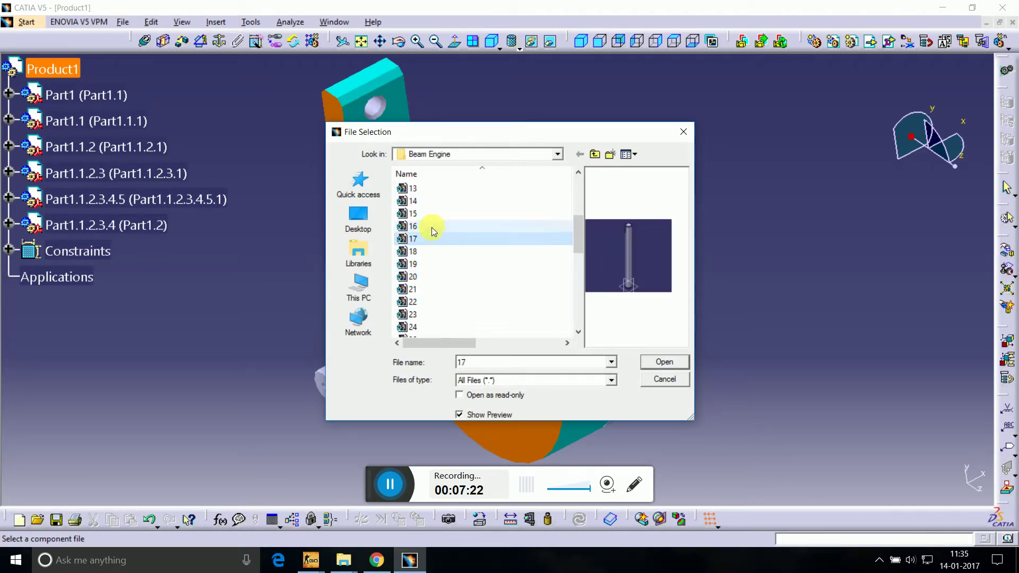
{"action": "left_click", "coordinate": [433, 226]}
{"action": "left_click", "coordinate": [434, 201]}
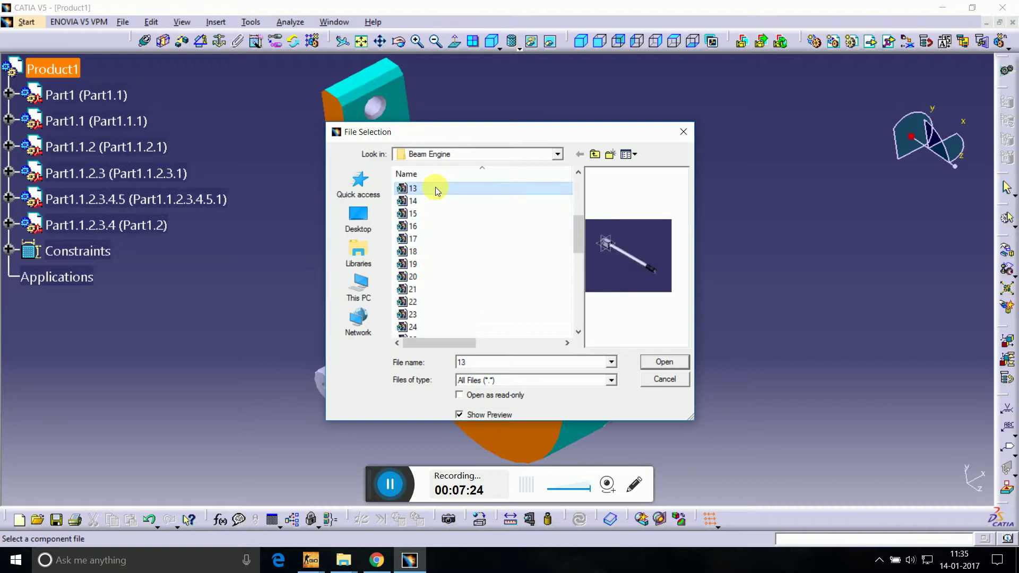
{"action": "scroll", "coordinate": [451, 249], "scroll_direction": "up", "scroll_amount": 3}
{"action": "left_click", "coordinate": [433, 289]}
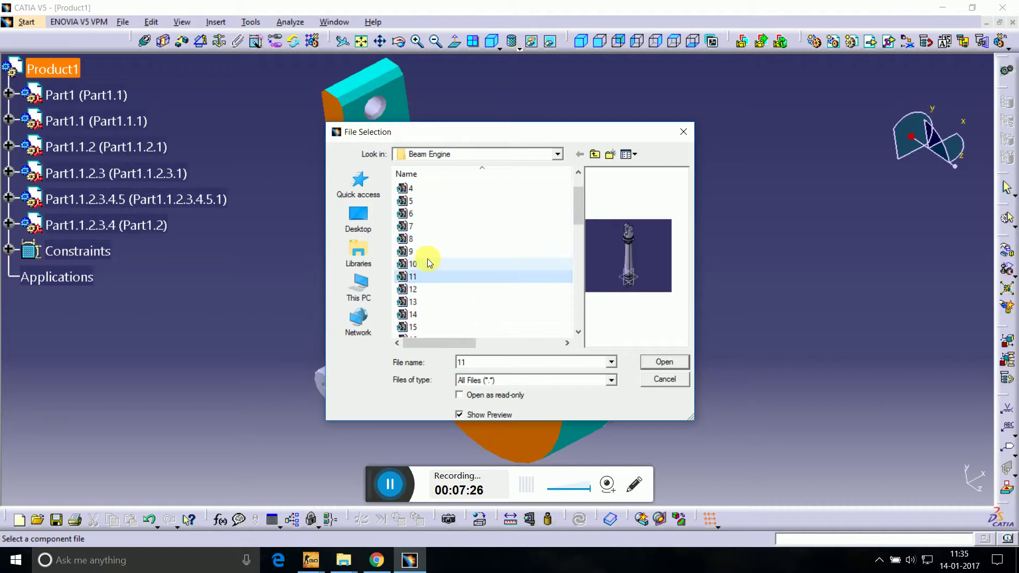
{"action": "left_click", "coordinate": [430, 264]}
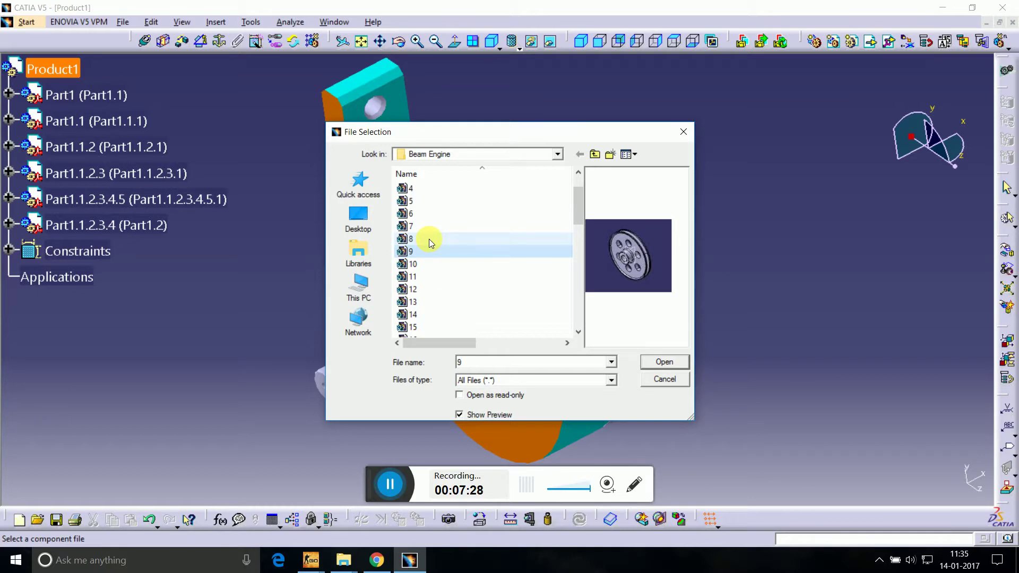
{"action": "left_click", "coordinate": [431, 240]}
Step: Select part file 34, the purple pulley, and insert it into the assembly
{"action": "scroll", "coordinate": [440, 276], "scroll_direction": "down", "scroll_amount": 4}
{"action": "scroll", "coordinate": [442, 302], "scroll_direction": "down", "scroll_amount": 5}
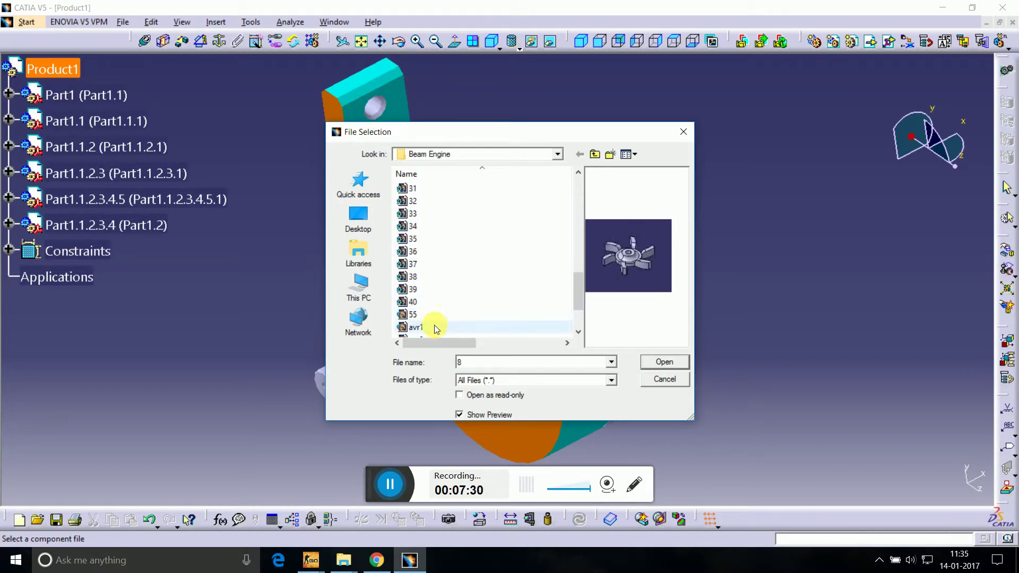
{"action": "left_click", "coordinate": [427, 302]}
{"action": "left_click", "coordinate": [425, 276]}
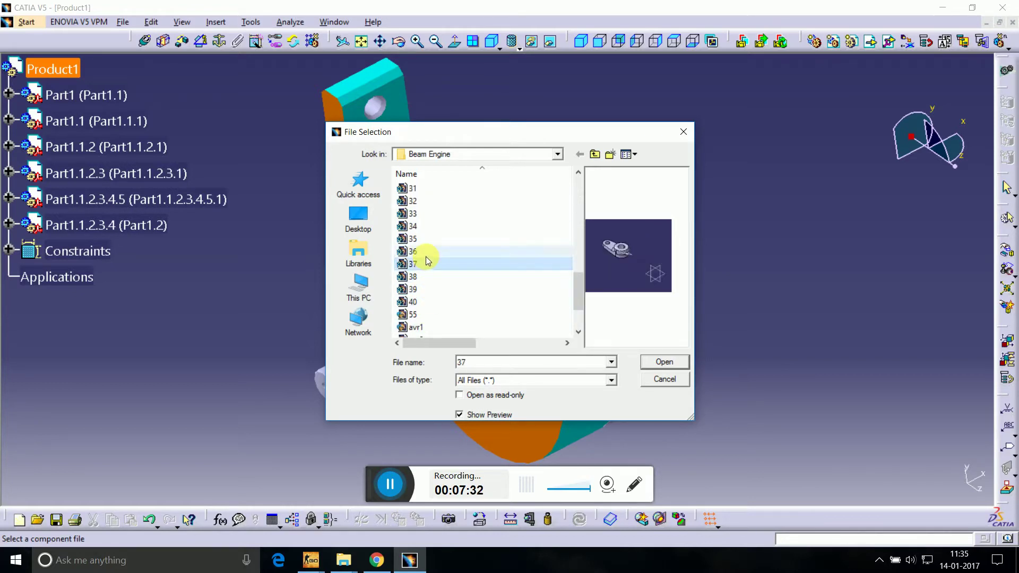
{"action": "left_click", "coordinate": [426, 252]}
{"action": "left_click", "coordinate": [426, 239]}
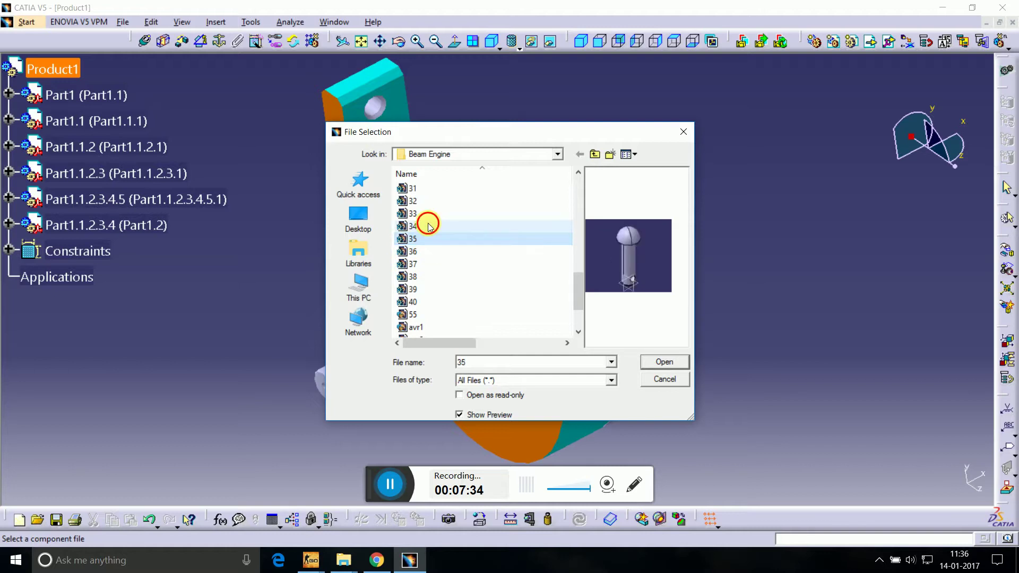
{"action": "left_click", "coordinate": [430, 227]}
{"action": "left_click", "coordinate": [672, 362]}
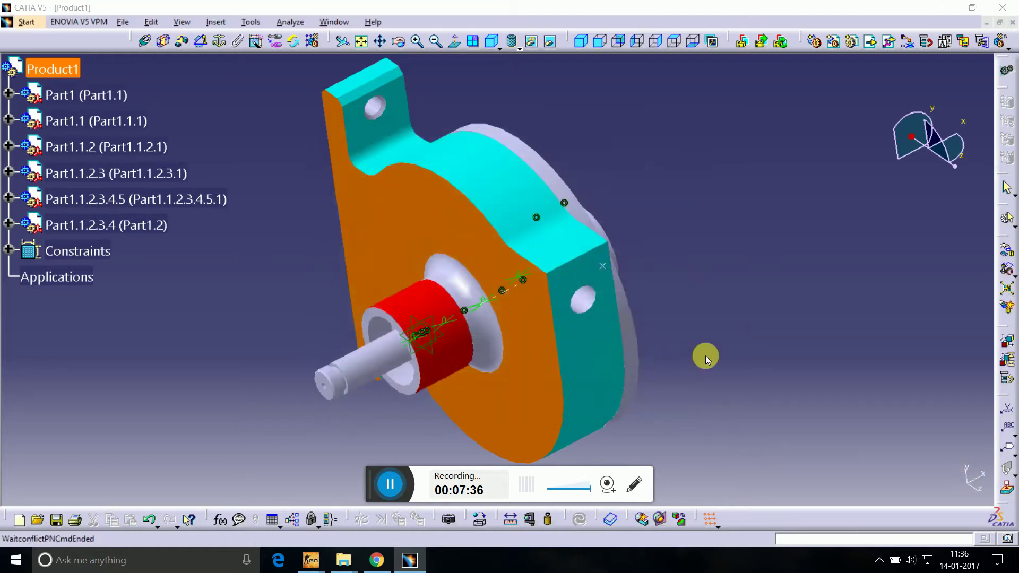
Step: Auto-rename the conflicting part number, then rotate the pulley with the compass to face the shaft
{"action": "left_click", "coordinate": [907, 348]}
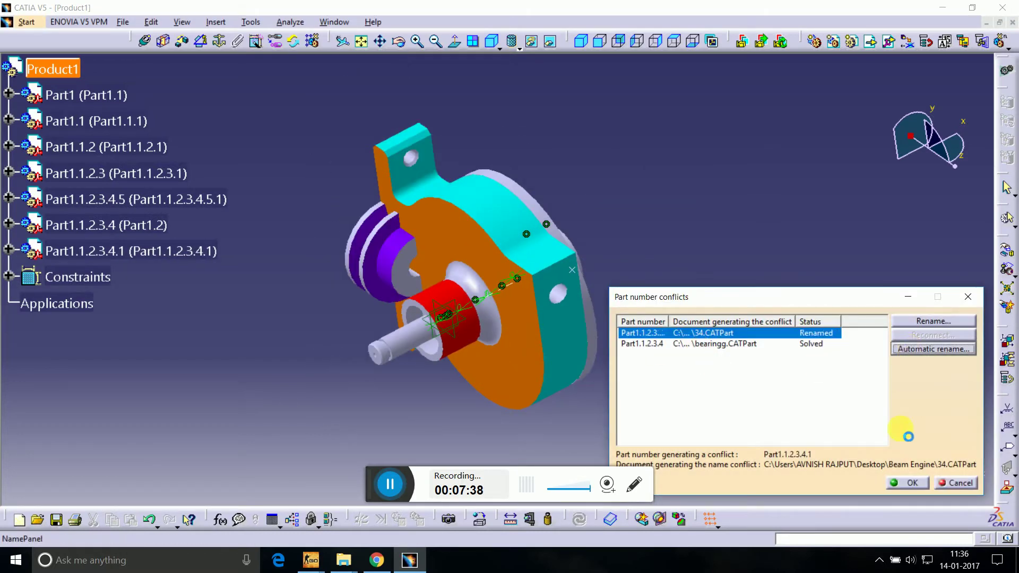
{"action": "left_click", "coordinate": [907, 485]}
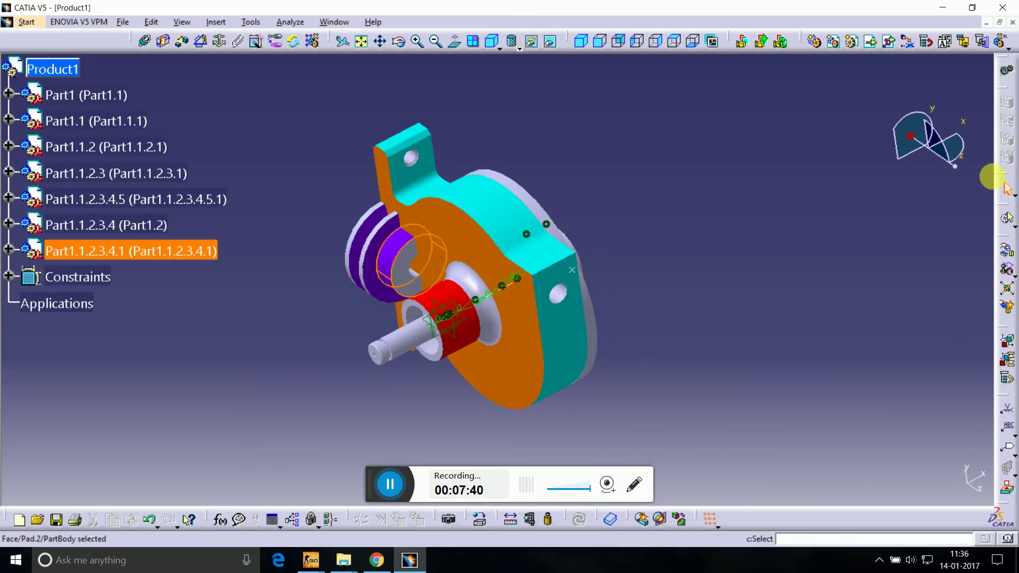
{"action": "left_click_drag", "start_coordinate": [911, 139], "coordinate": [309, 300]}
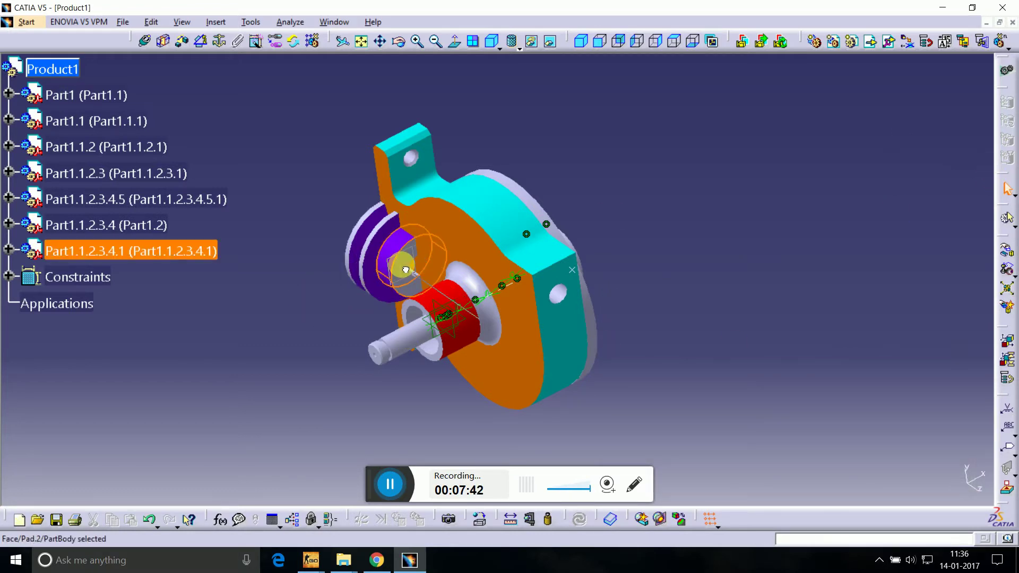
{"action": "mouse_move", "coordinate": [406, 270]}
{"action": "left_mouse_down"}
{"action": "mouse_move", "coordinate": [418, 282]}
{"action": "mouse_move", "coordinate": [289, 360]}
{"action": "mouse_move", "coordinate": [204, 317]}
{"action": "left_mouse_up"}
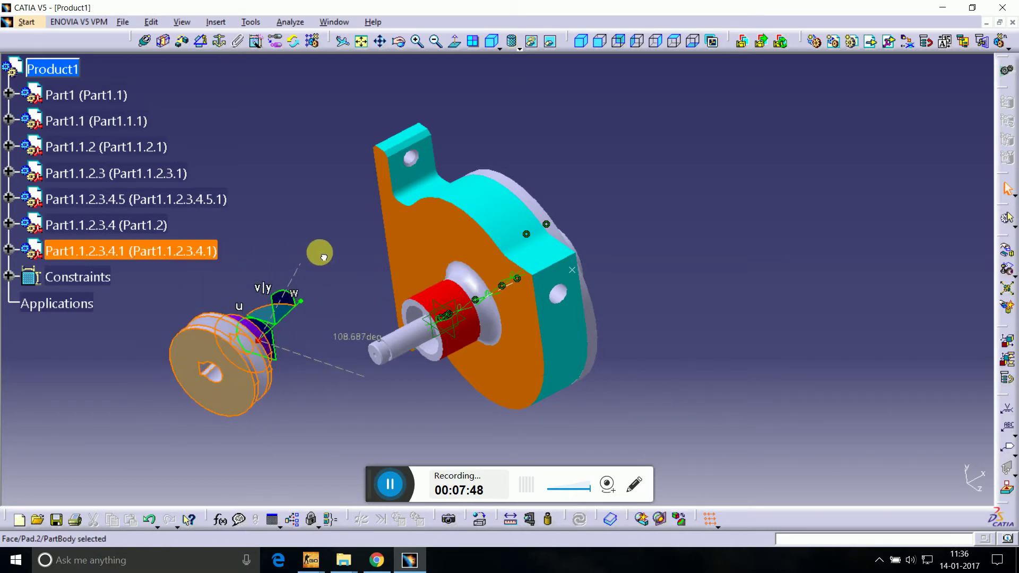
{"action": "left_click_drag", "start_coordinate": [204, 317], "coordinate": [333, 288]}
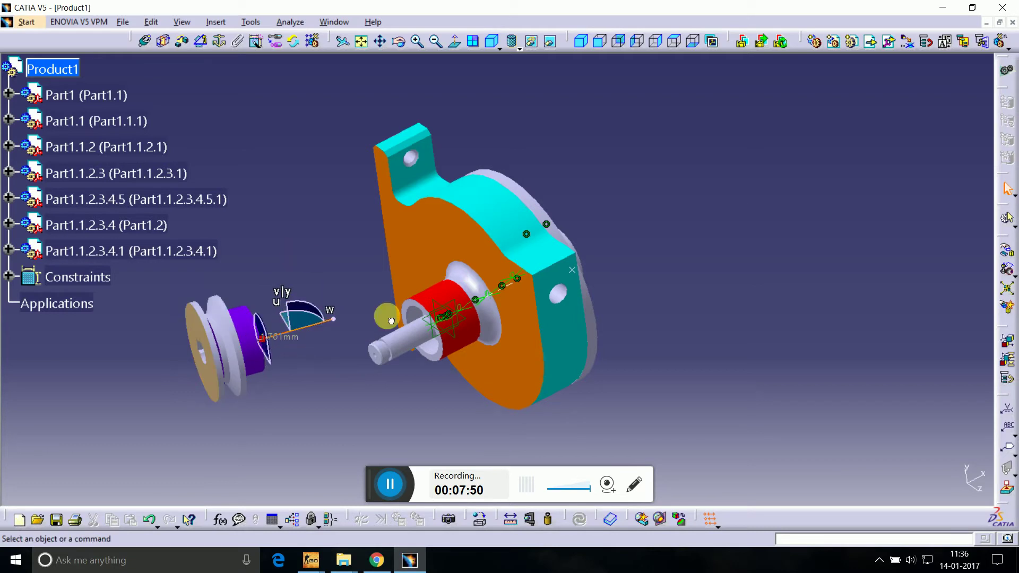
Step: Give the pulley Part1.1.2.3.4.1 a purple fill colour
{"action": "right_click", "coordinate": [240, 375]}
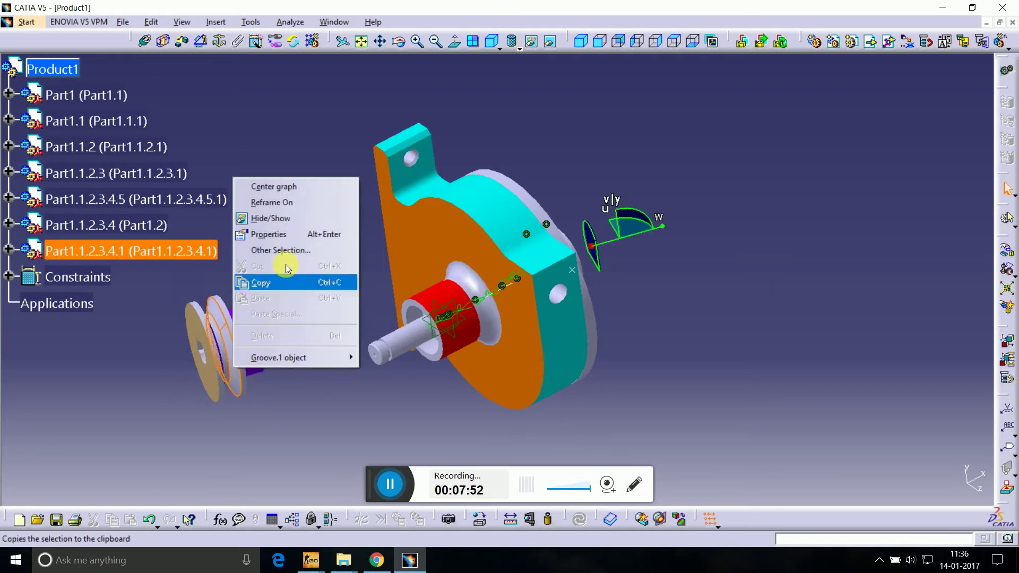
{"action": "left_click", "coordinate": [295, 231]}
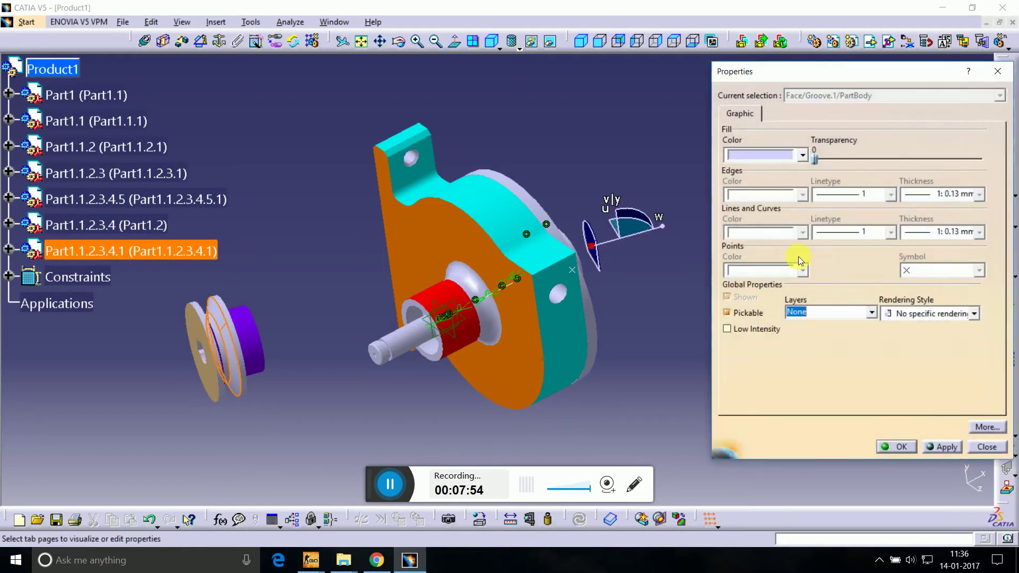
{"action": "left_click", "coordinate": [791, 160]}
{"action": "left_click", "coordinate": [787, 255]}
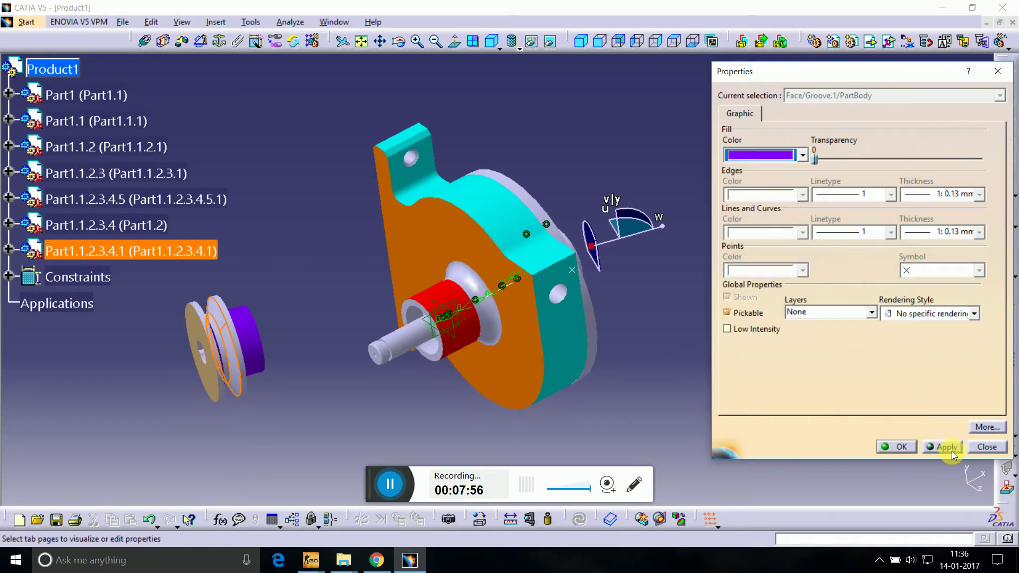
{"action": "left_click", "coordinate": [896, 447]}
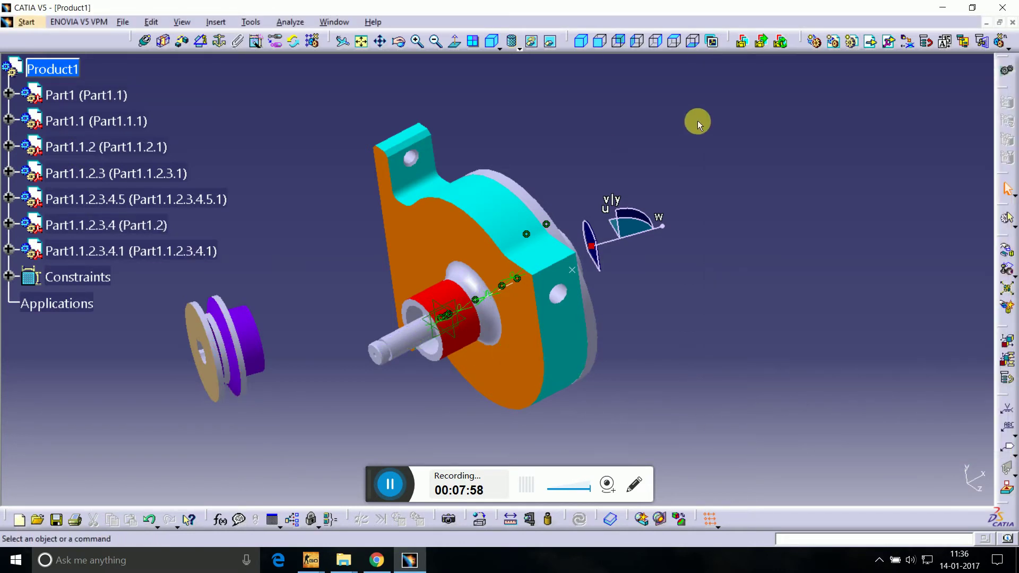
Step: Make the pulley axis coincident with the shaft axis and update the assembly
{"action": "left_click", "coordinate": [146, 42]}
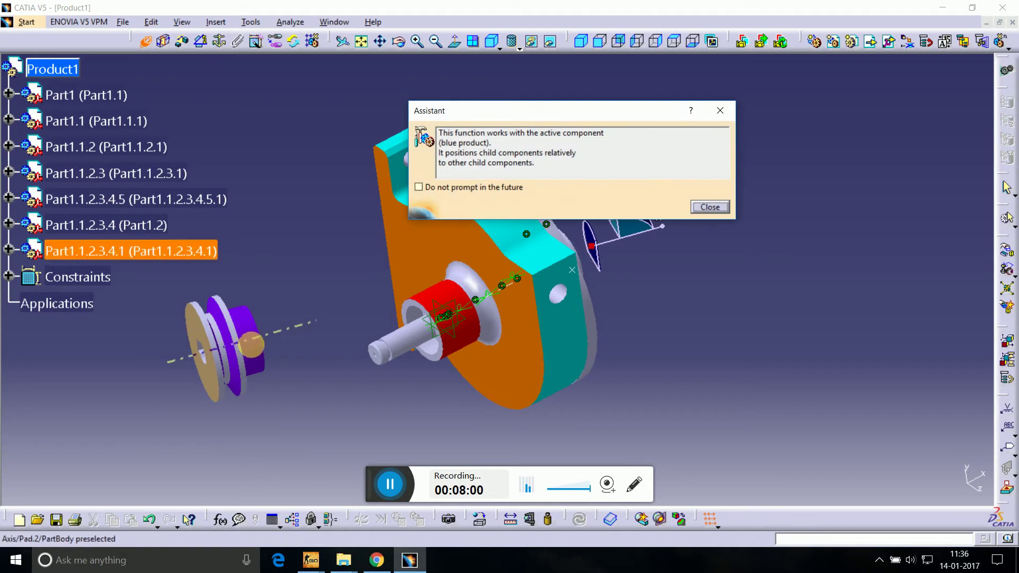
{"action": "left_click", "coordinate": [249, 342]}
{"action": "left_click", "coordinate": [413, 354]}
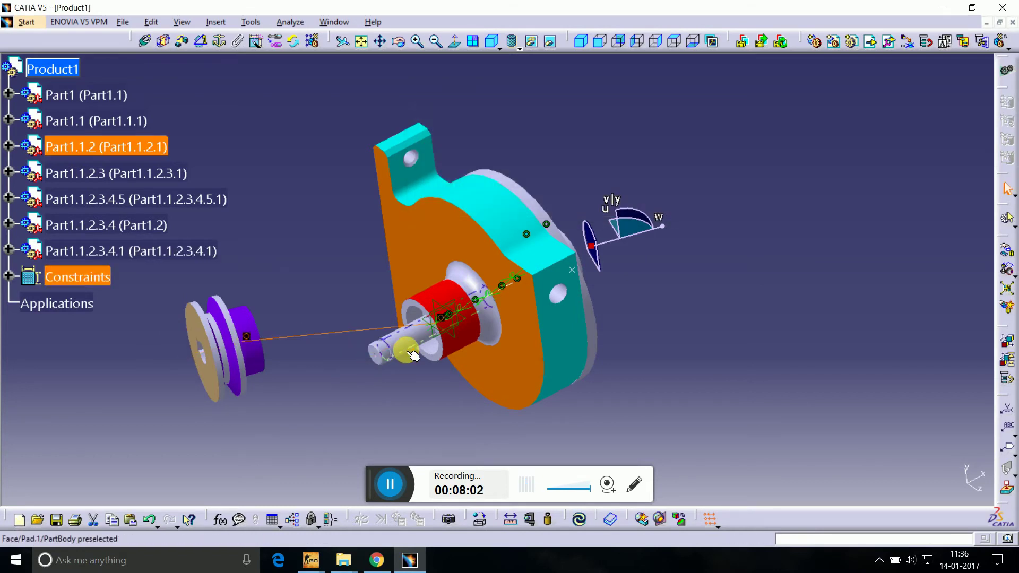
{"action": "left_click", "coordinate": [579, 528]}
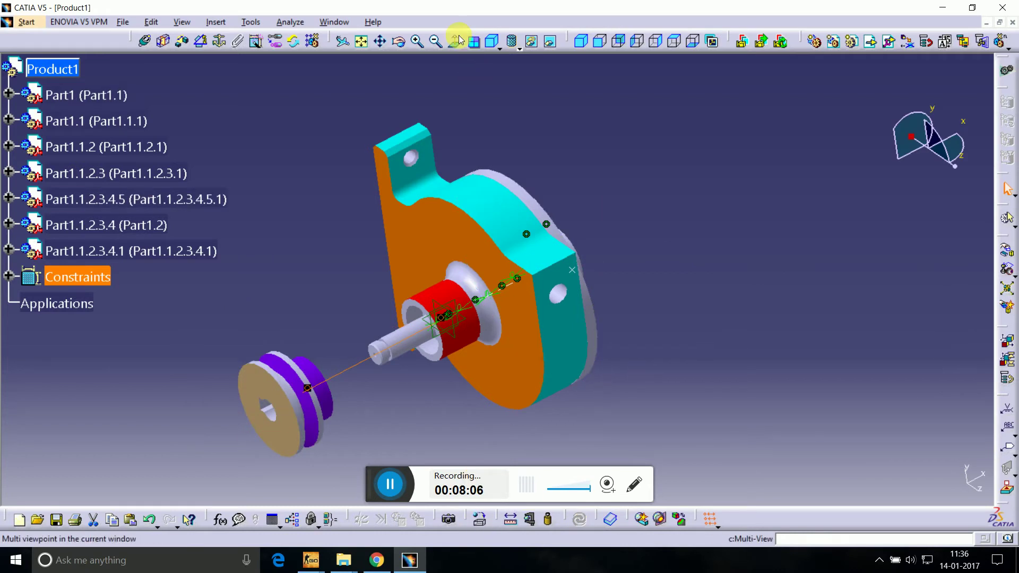
Step: Add a 0 offset constraint between the pulley face and shaft end face, then update
{"action": "left_click", "coordinate": [418, 42]}
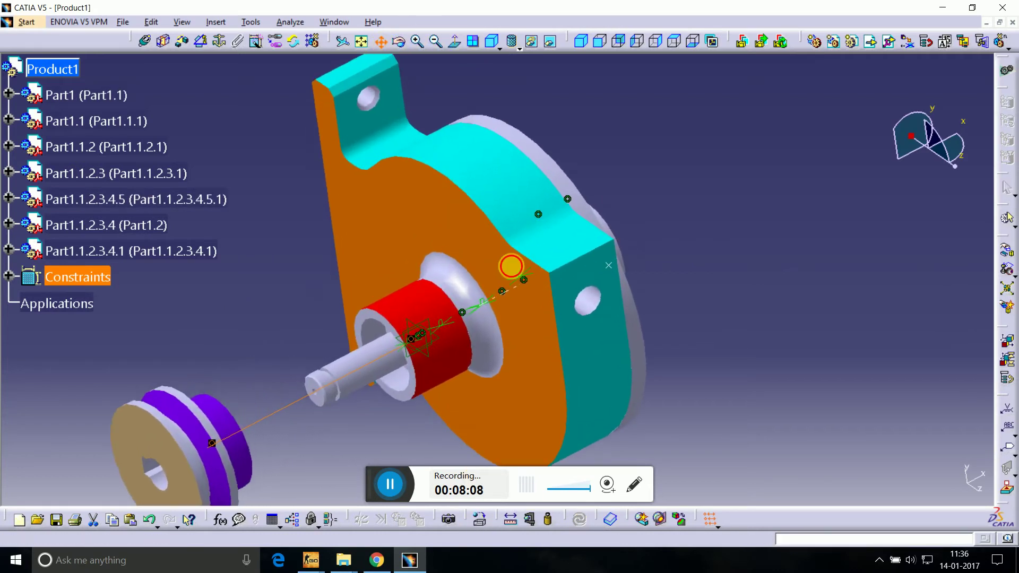
{"action": "middle_click_drag", "start_coordinate": [509, 264], "coordinate": [719, 164]}
{"action": "left_click", "coordinate": [182, 42]}
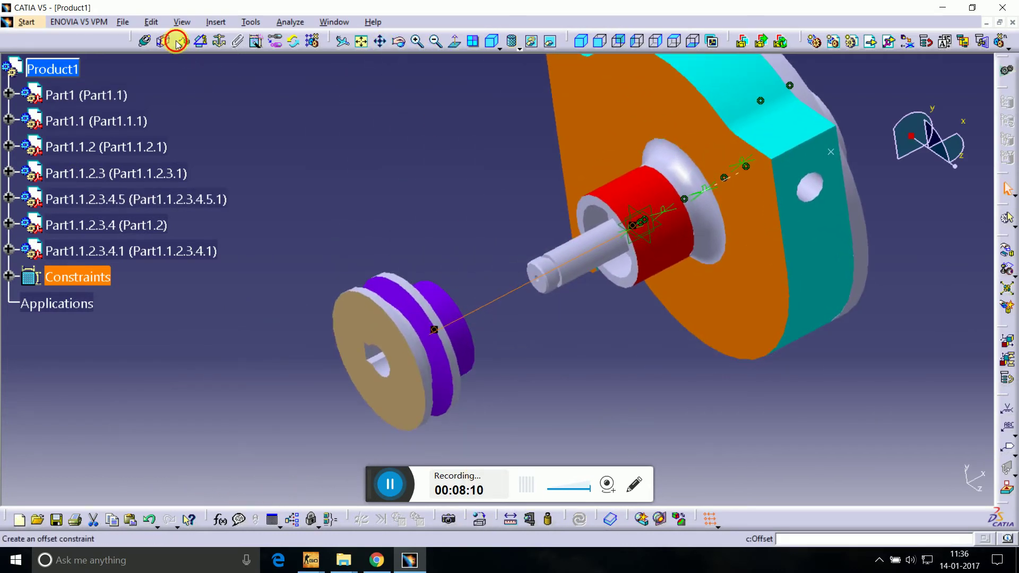
{"action": "left_click", "coordinate": [357, 310]}
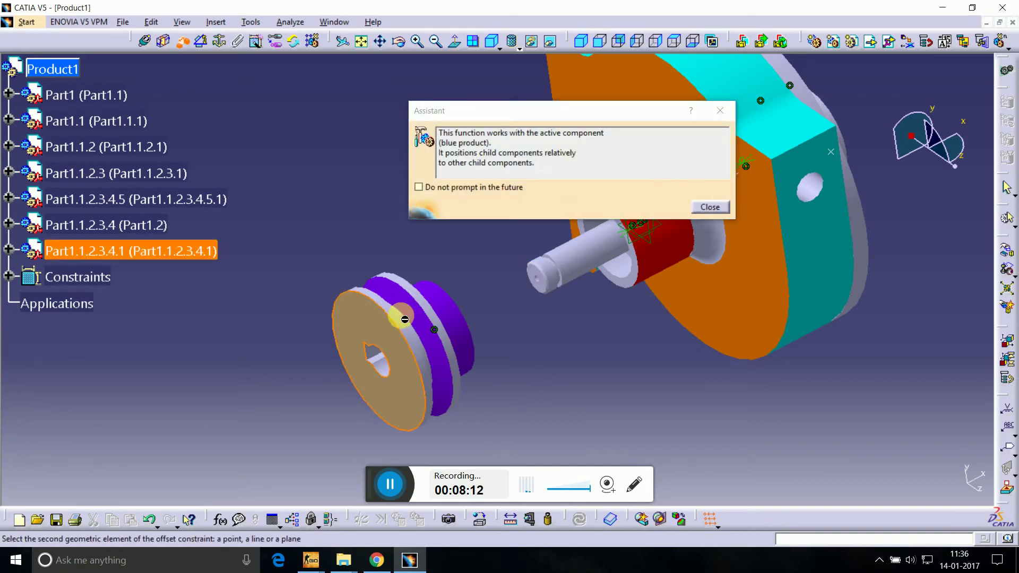
{"action": "left_click", "coordinate": [537, 274]}
{"action": "type", "text": "0"}
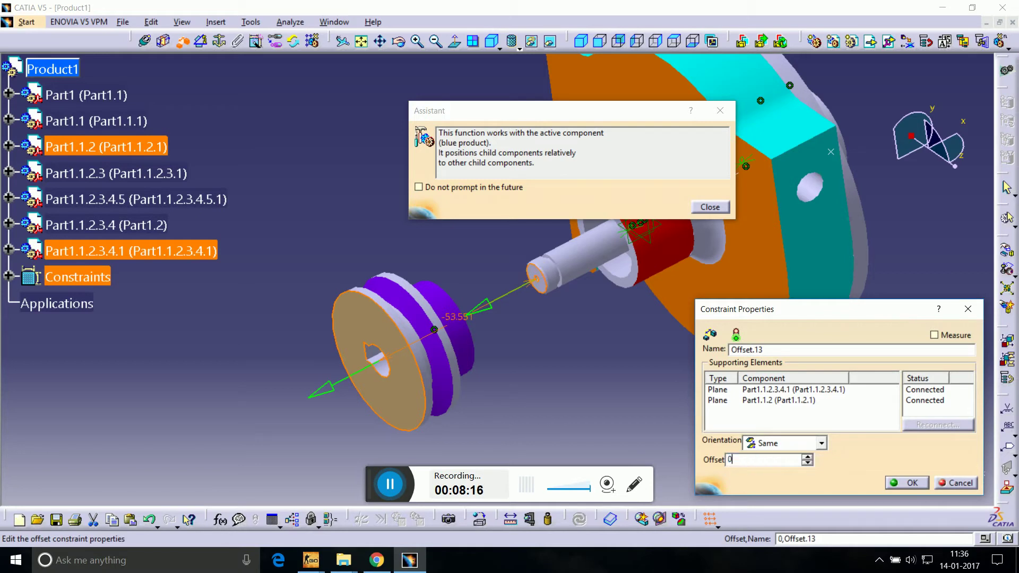
{"action": "key", "text": "Return"}
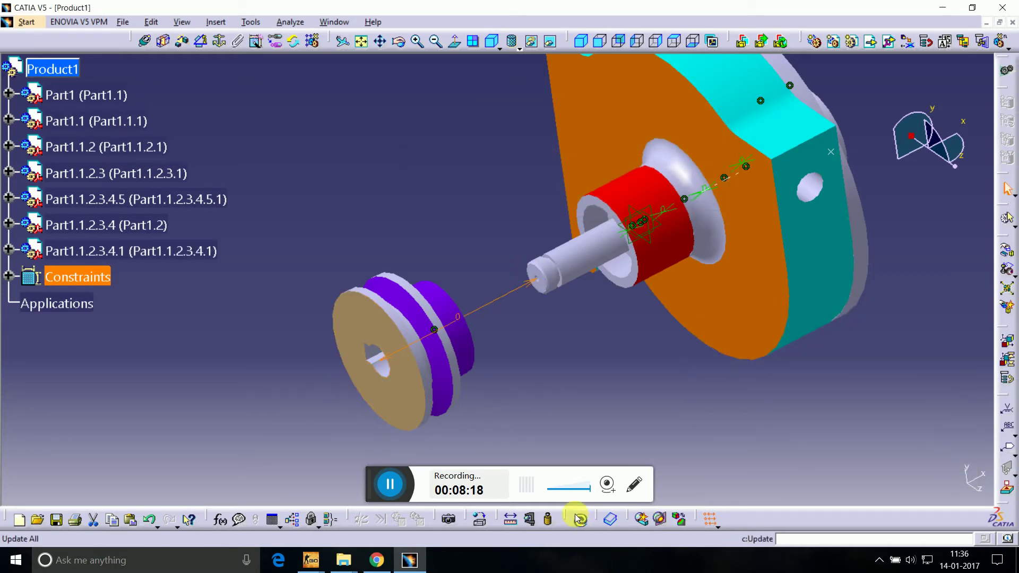
{"action": "left_click", "coordinate": [579, 519]}
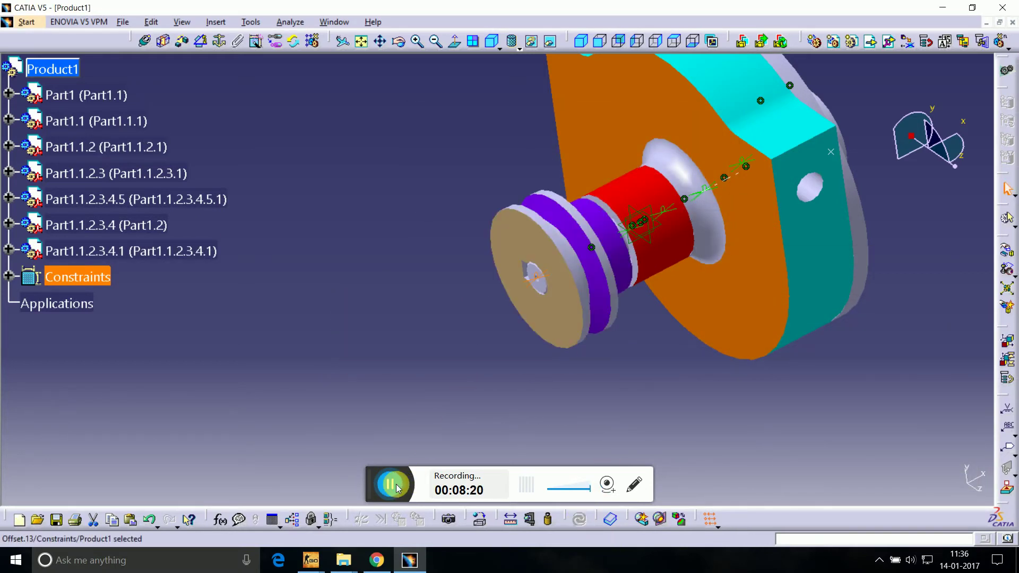
Step: Set the fill colour of the flanged cover Part1.1.2.3.4.5 to tan
{"action": "left_click", "coordinate": [362, 41]}
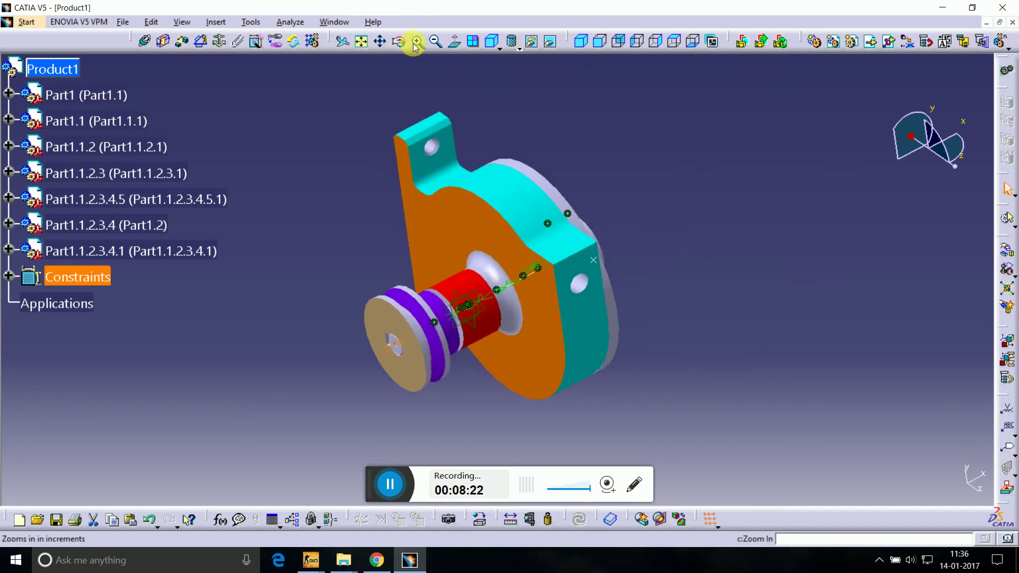
{"action": "mouse_move", "coordinate": [445, 95]}
{"action": "middle_mouse_down"}
{"action": "mouse_move", "coordinate": [609, 183]}
{"action": "mouse_move", "coordinate": [484, 296]}
{"action": "mouse_move", "coordinate": [512, 157]}
{"action": "mouse_move", "coordinate": [638, 173]}
{"action": "mouse_move", "coordinate": [465, 246]}
{"action": "mouse_move", "coordinate": [519, 118]}
{"action": "mouse_move", "coordinate": [439, 96]}
{"action": "mouse_move", "coordinate": [442, 163]}
{"action": "mouse_move", "coordinate": [678, 243]}
{"action": "mouse_move", "coordinate": [514, 257]}
{"action": "mouse_move", "coordinate": [595, 200]}
{"action": "mouse_move", "coordinate": [507, 175]}
{"action": "mouse_move", "coordinate": [467, 234]}
{"action": "middle_mouse_up"}
{"action": "left_click", "coordinate": [424, 292]}
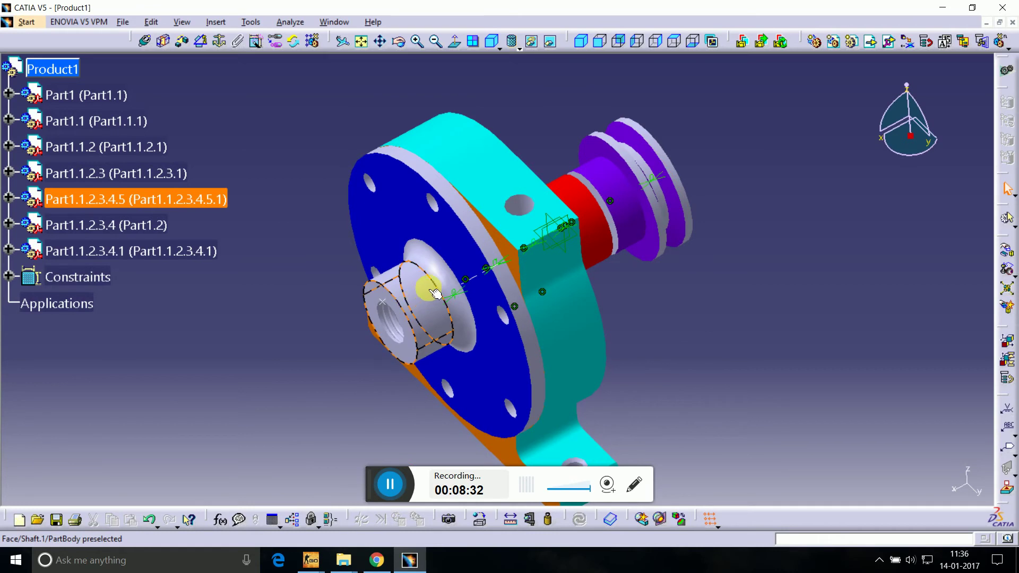
{"action": "right_click", "coordinate": [465, 218]}
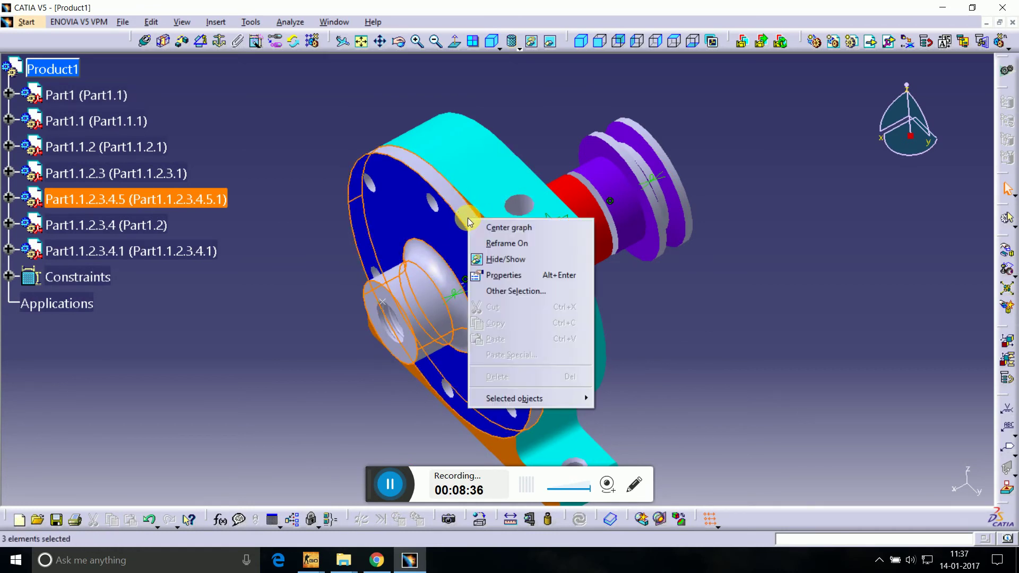
{"action": "left_click", "coordinate": [525, 276]}
{"action": "left_click", "coordinate": [800, 155]}
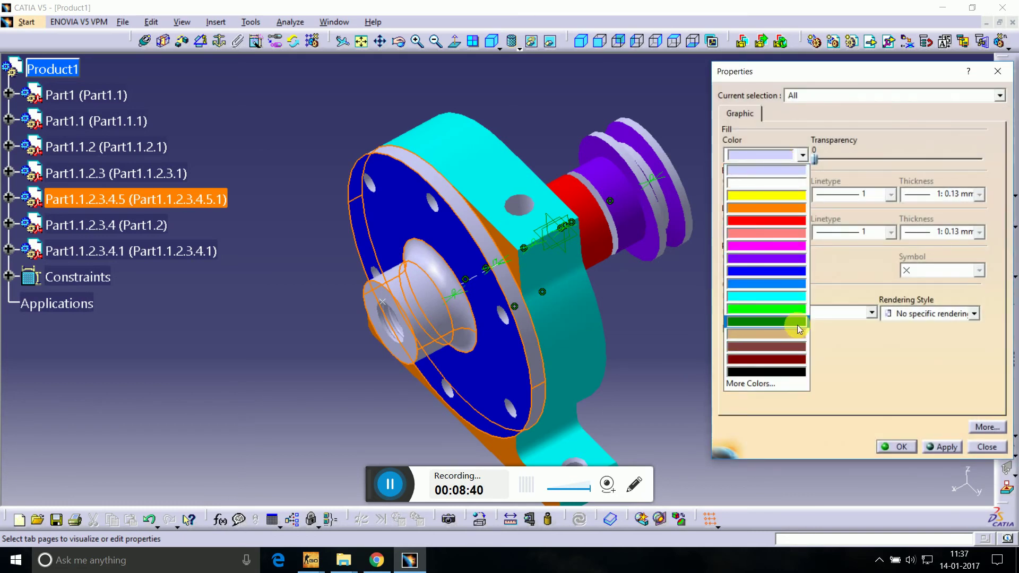
{"action": "left_click", "coordinate": [800, 336]}
{"action": "left_click", "coordinate": [947, 446]}
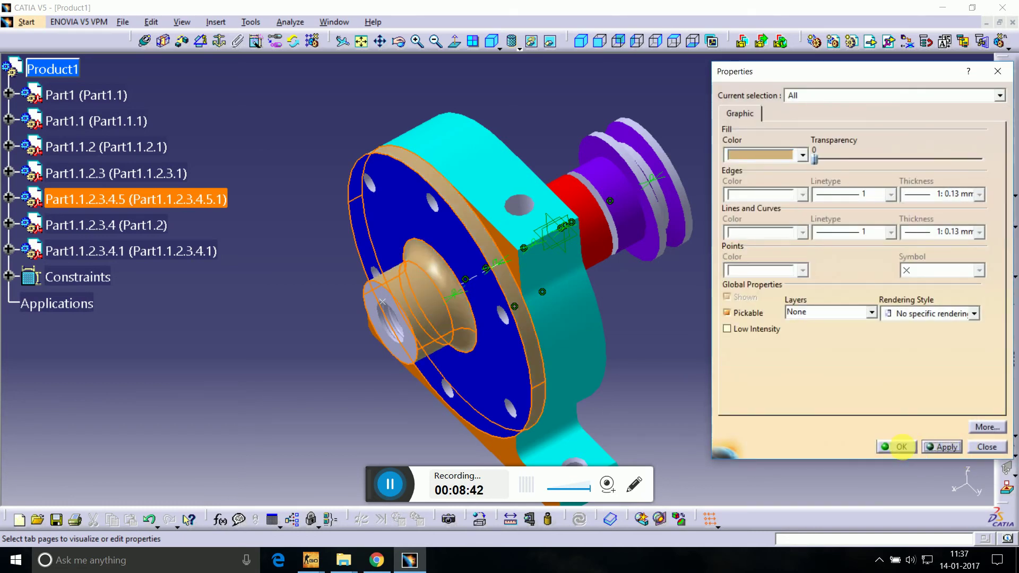
{"action": "left_click", "coordinate": [897, 446]}
{"action": "left_click", "coordinate": [663, 271]}
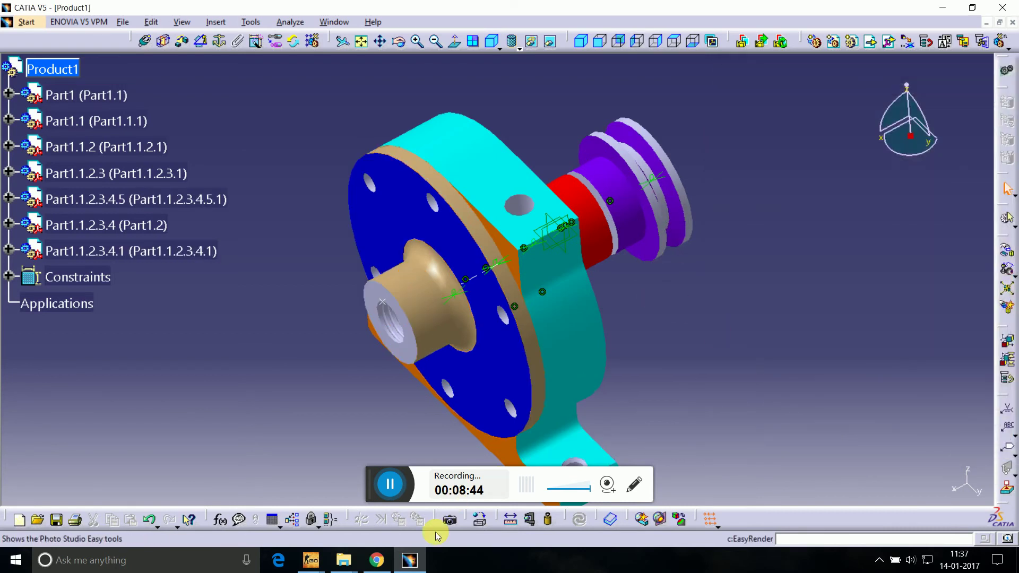
Step: Save the assembly as CATProduct 'assm 1' in the Beam Engine folder, confirming the save
{"action": "middle_click_drag", "start_coordinate": [501, 115], "coordinate": [634, 230]}
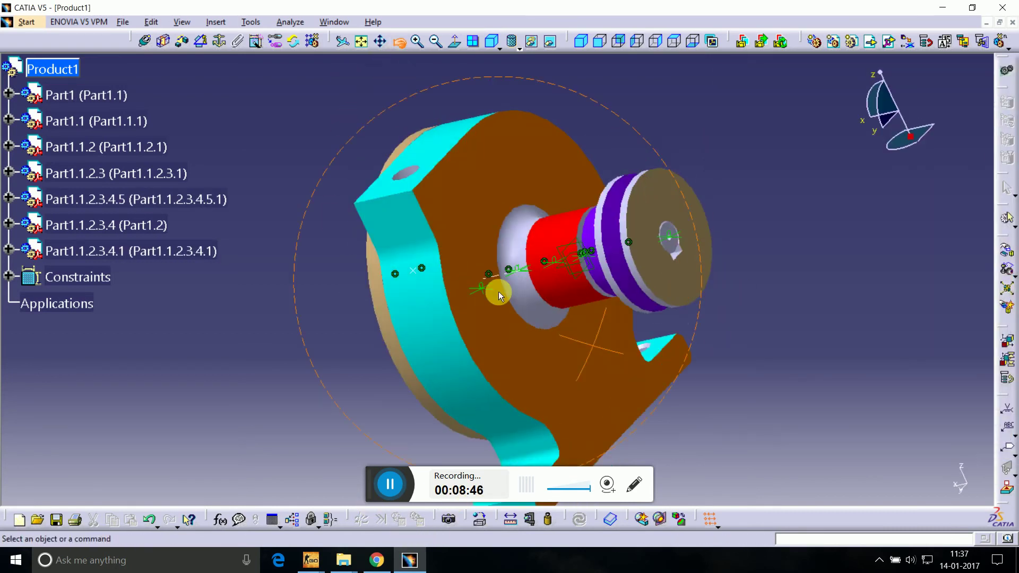
{"action": "left_click", "coordinate": [122, 24]}
{"action": "left_click", "coordinate": [168, 122]}
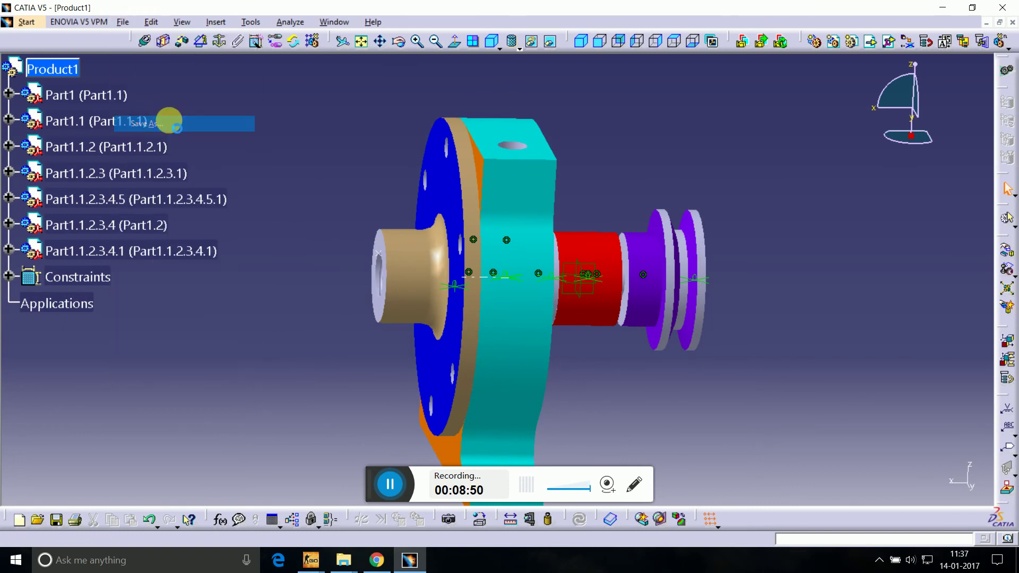
{"action": "type", "text": "a"}
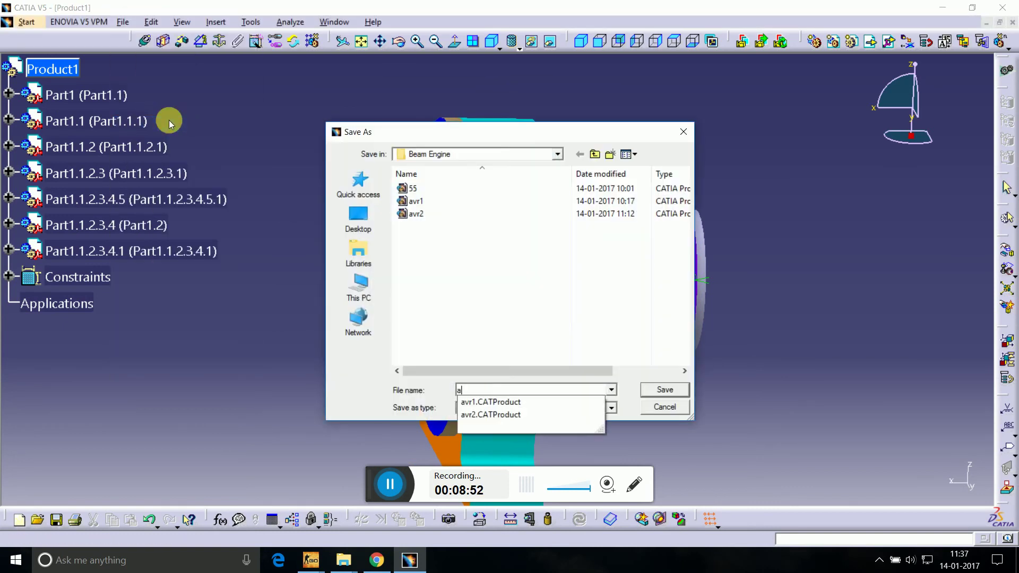
{"action": "type", "text": "ssm 1"}
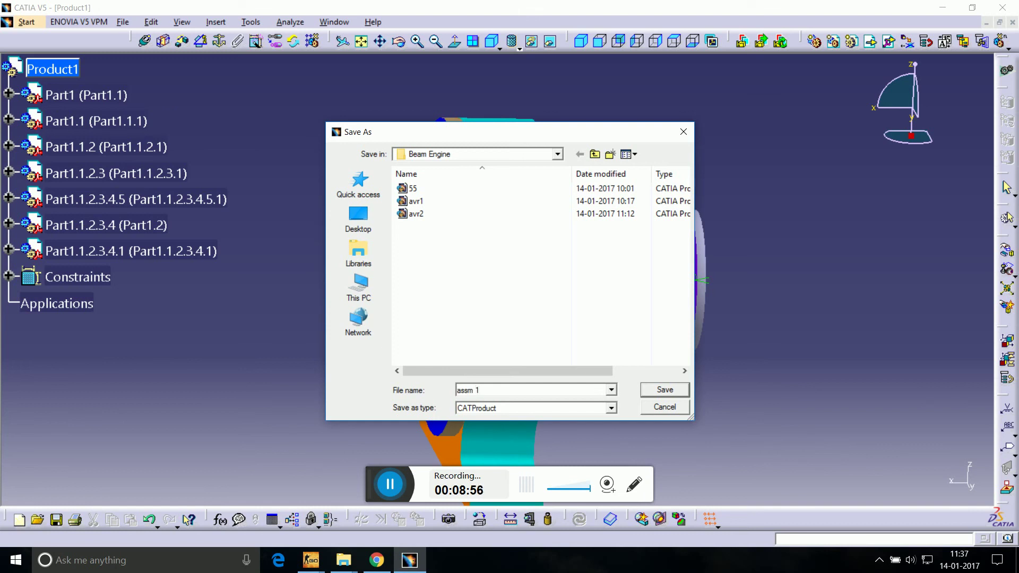
{"action": "key", "text": "Return"}
{"action": "left_click", "coordinate": [540, 314]}
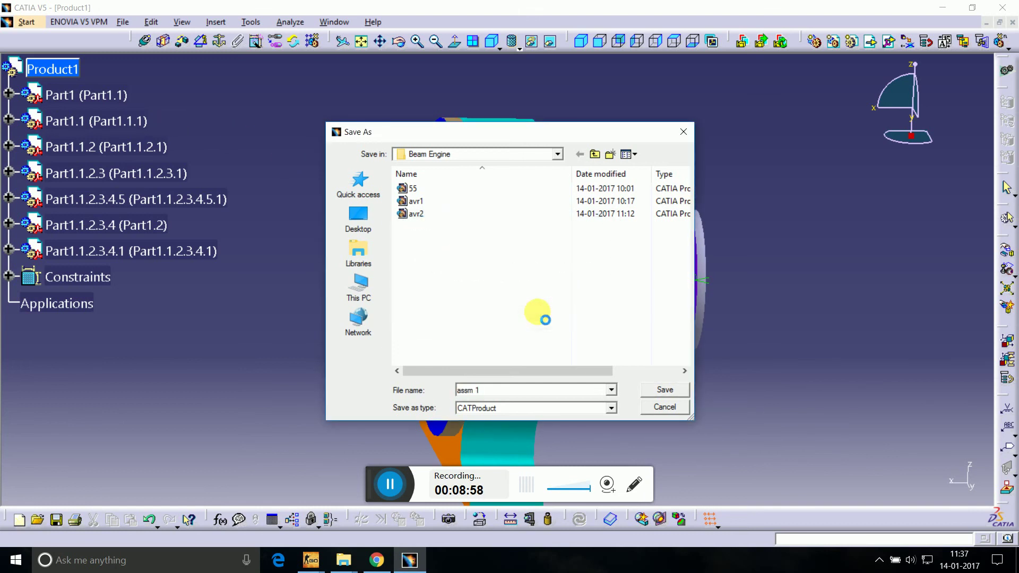